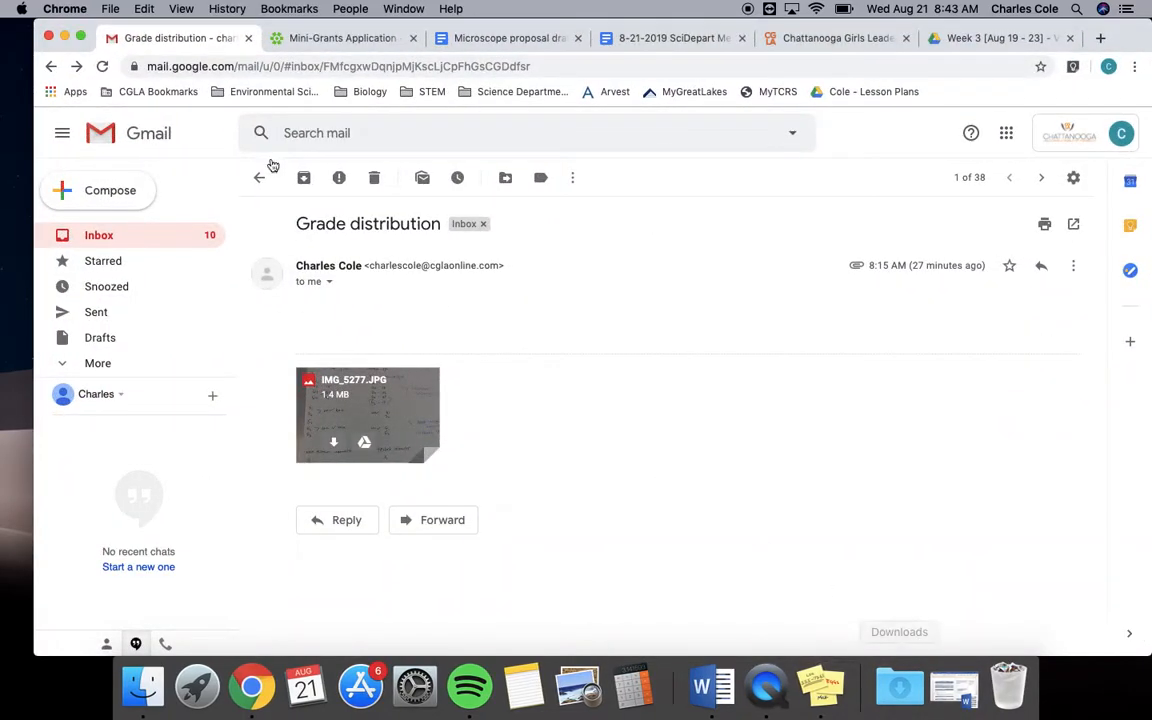
# Open the PowerSchool teacher site in a new browser window and enter PowerTeacher Pro for the Planning Time class.
pyautogui.press('super+n')
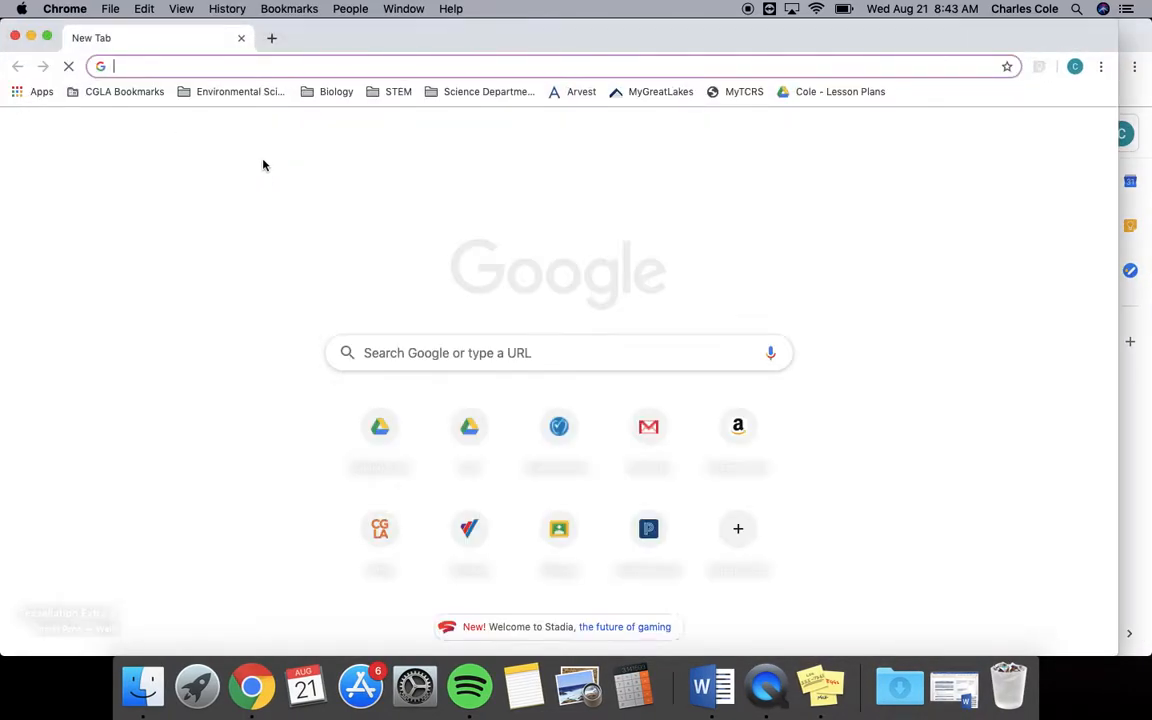
pyautogui.write('powerschool.hcde.org/teachers/home.html')
pyautogui.press('Return')
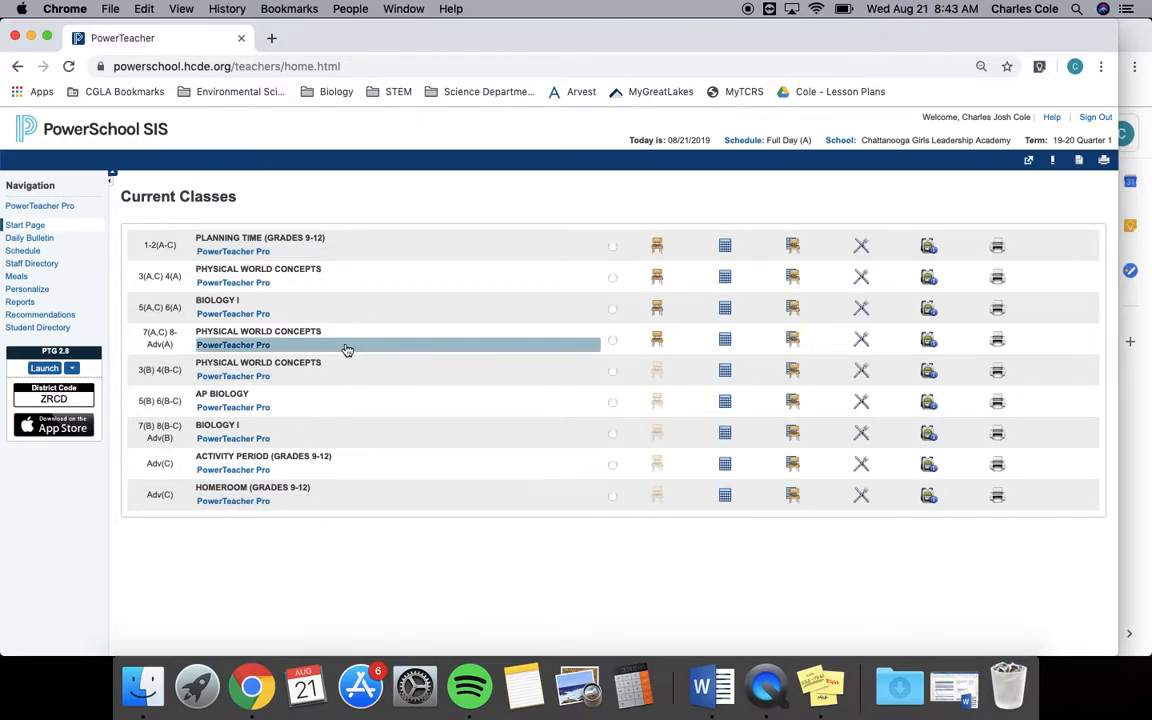
pyautogui.click(238, 251)
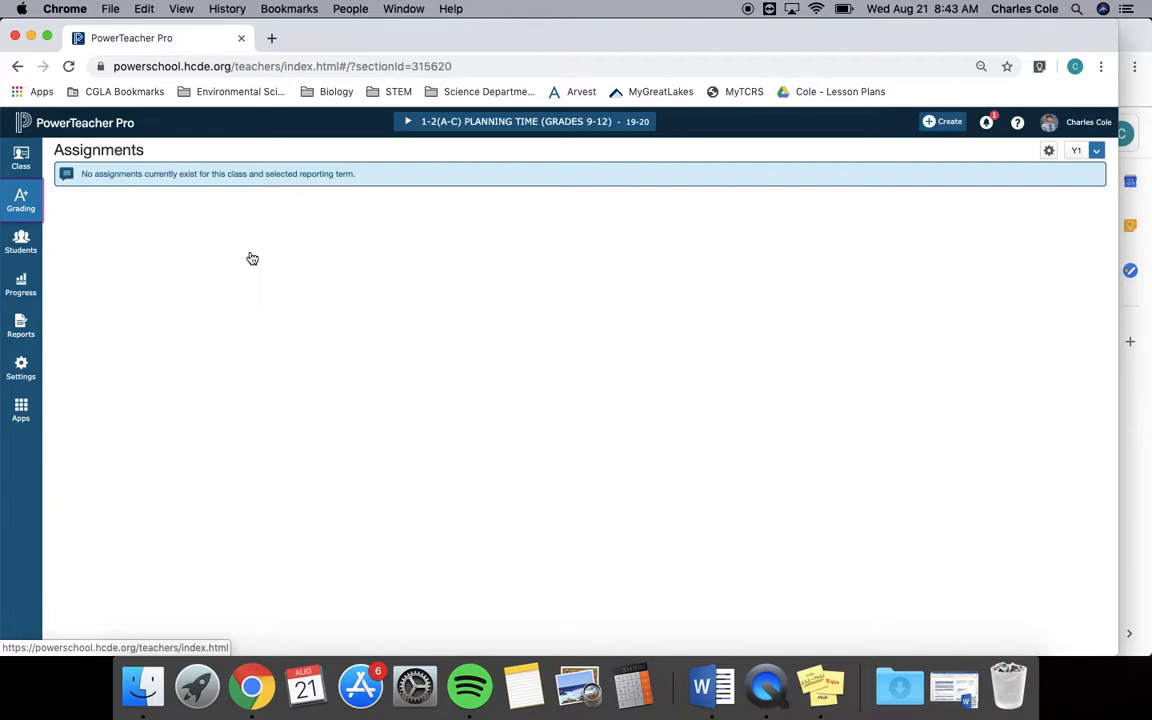
# Try to create a new assignment category named SBG for all classes.
pyautogui.click(932, 123)
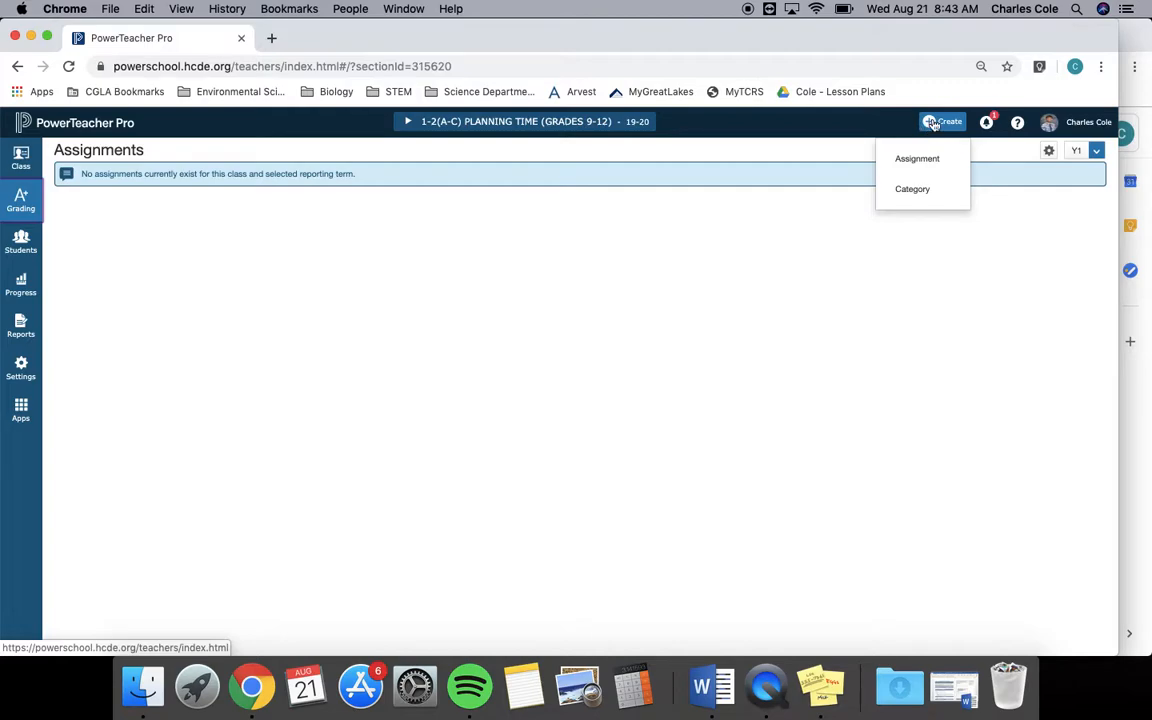
pyautogui.click(912, 191)
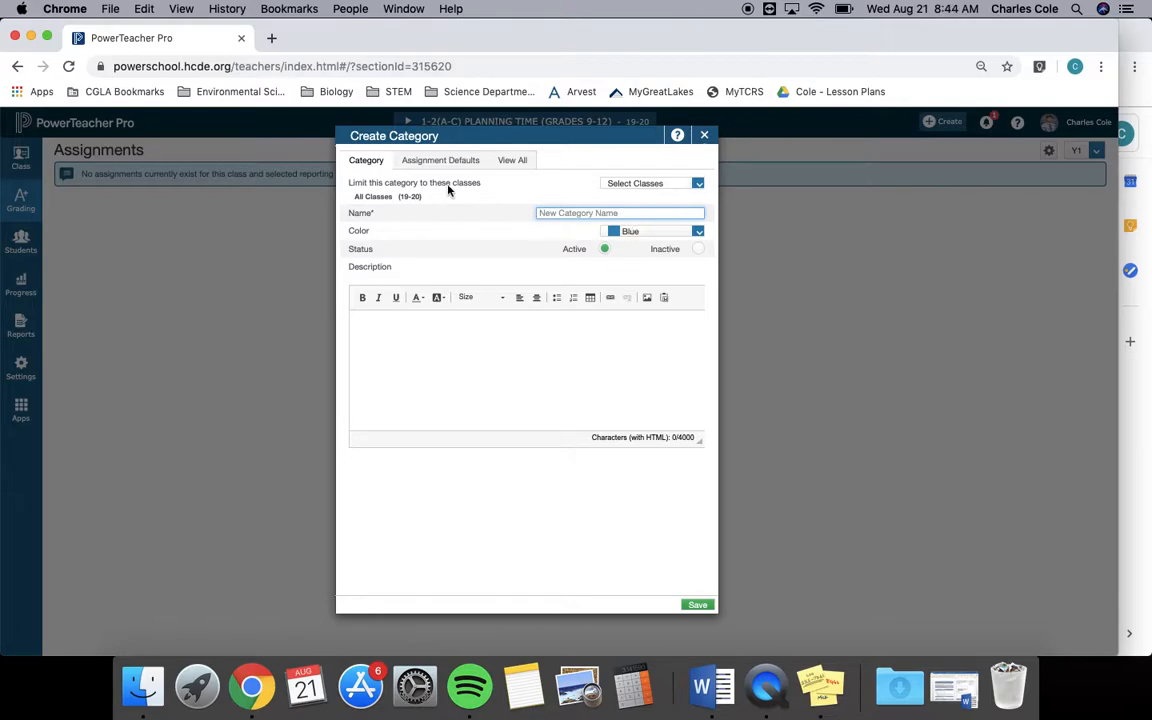
pyautogui.write('SBG')
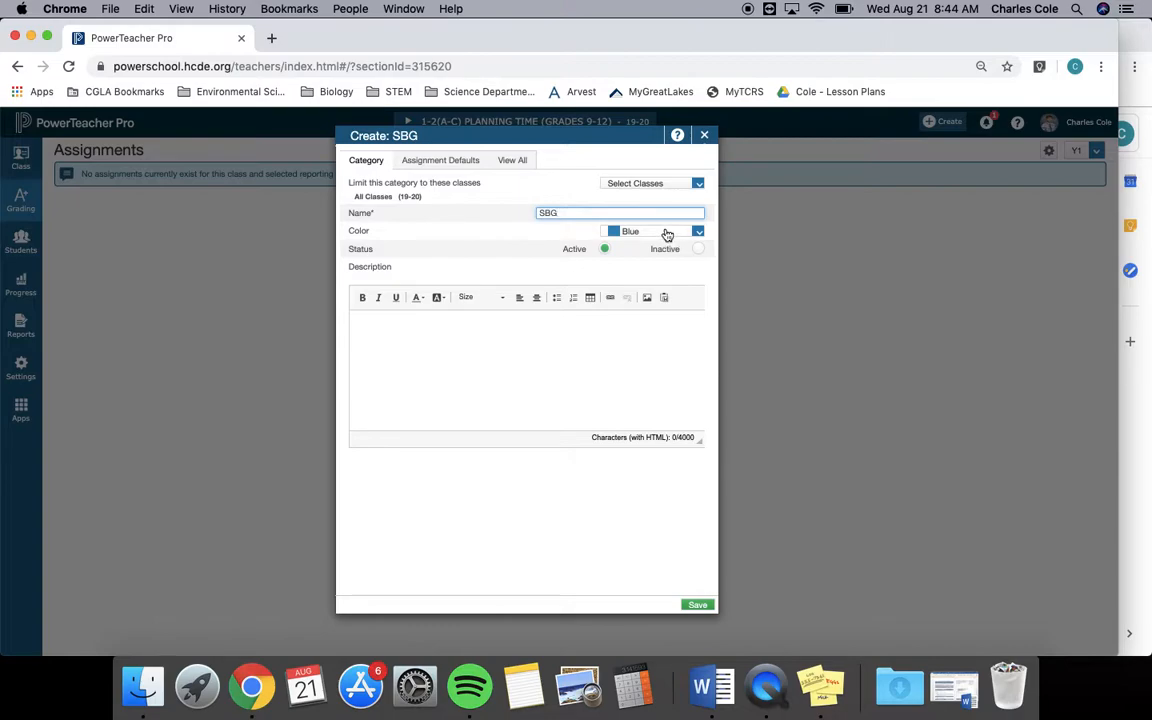
pyautogui.press('Tab')
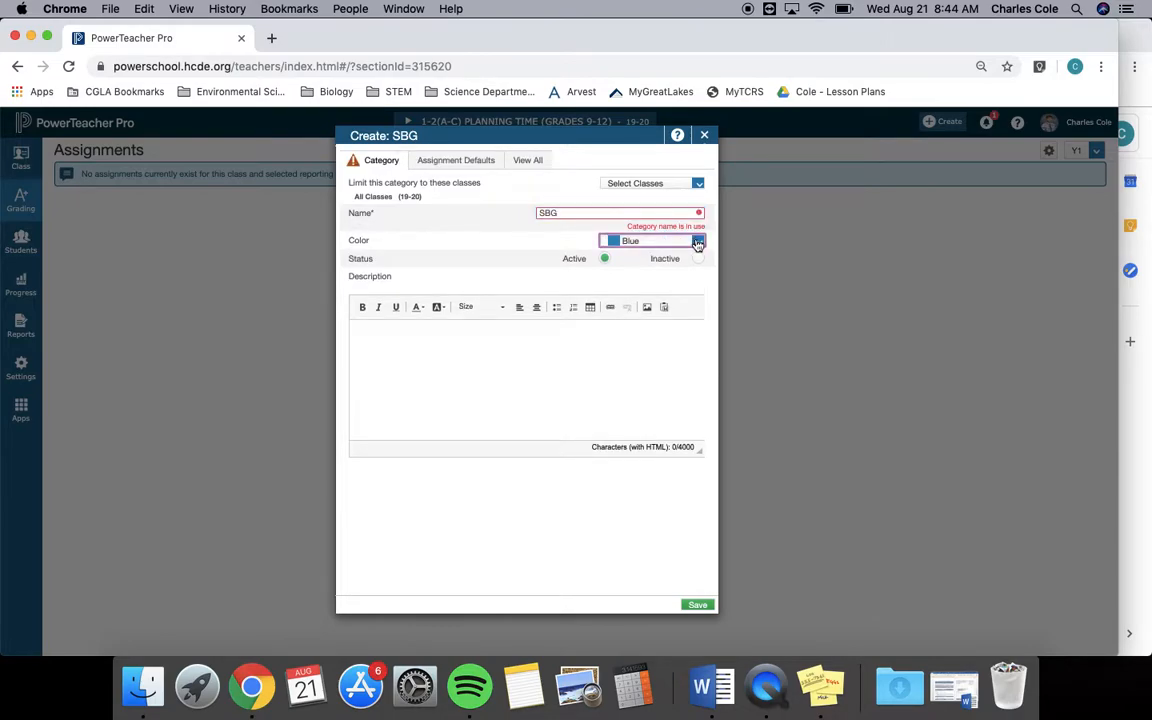
# Set the new category's assignment defaults to the Points score type with 100 score entry points.
pyautogui.click(446, 161)
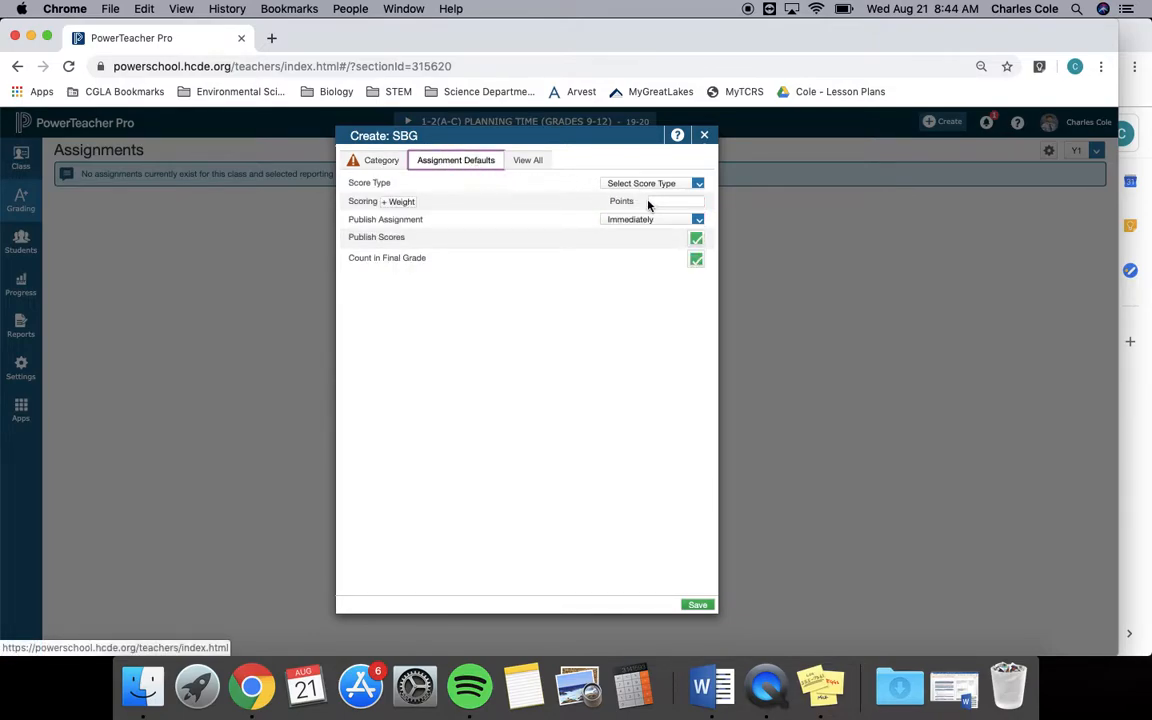
pyautogui.click(698, 186)
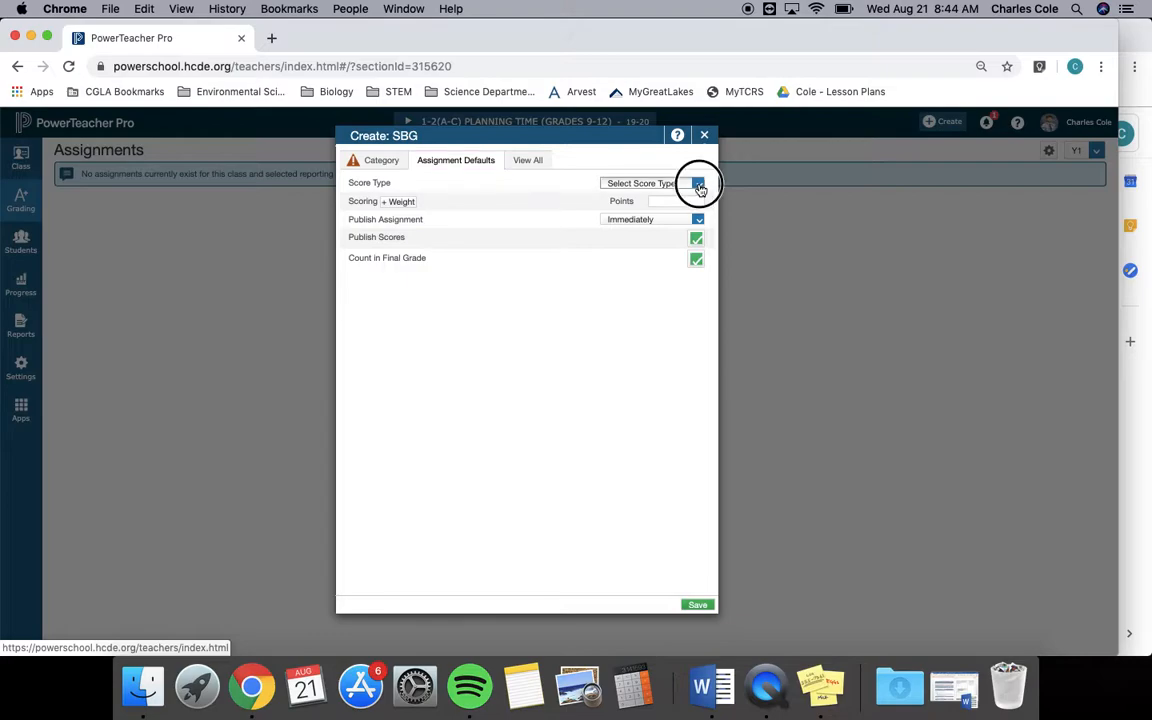
pyautogui.click(670, 219)
pyautogui.click(670, 201)
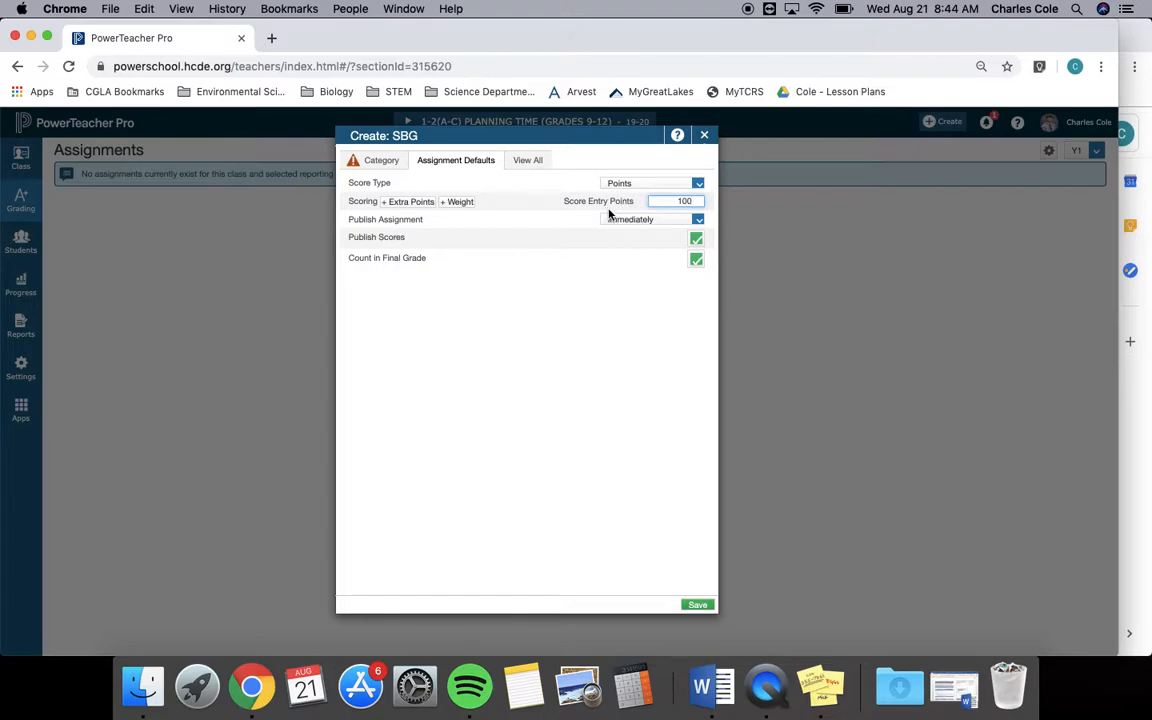
# Rename the new category as Grit and view its color choices.
pyautogui.click(380, 160)
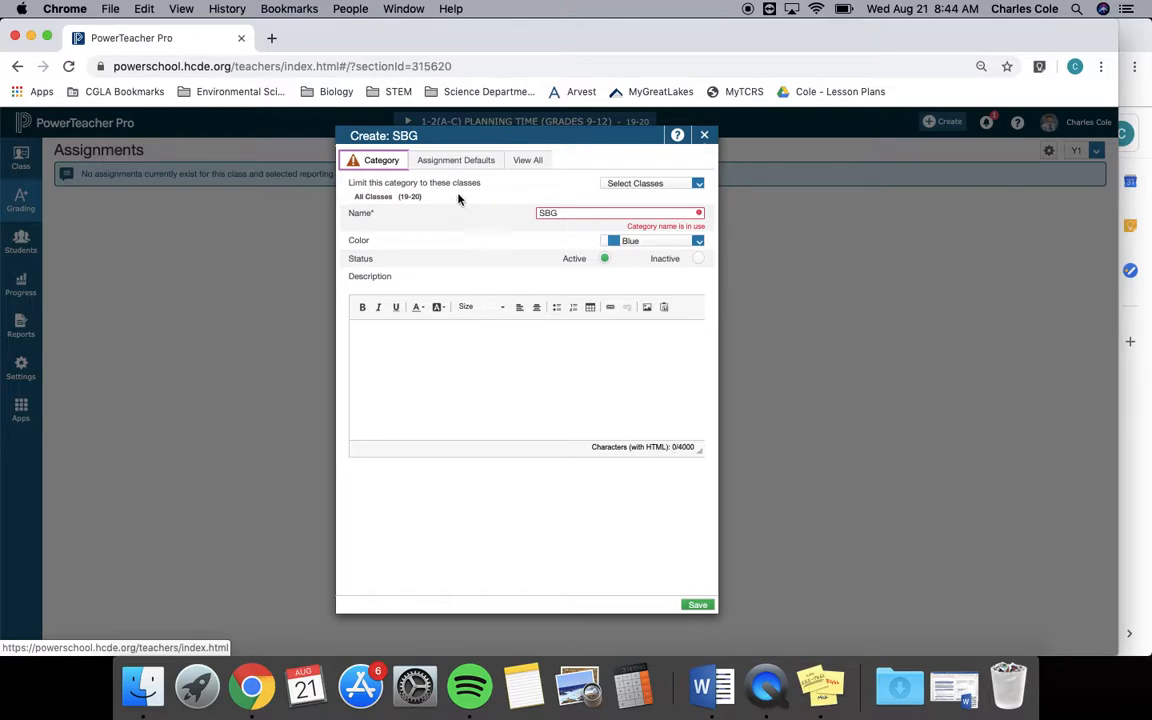
pyautogui.moveTo(559, 214); pyautogui.dragTo(527, 217)
pyautogui.write('Gr')
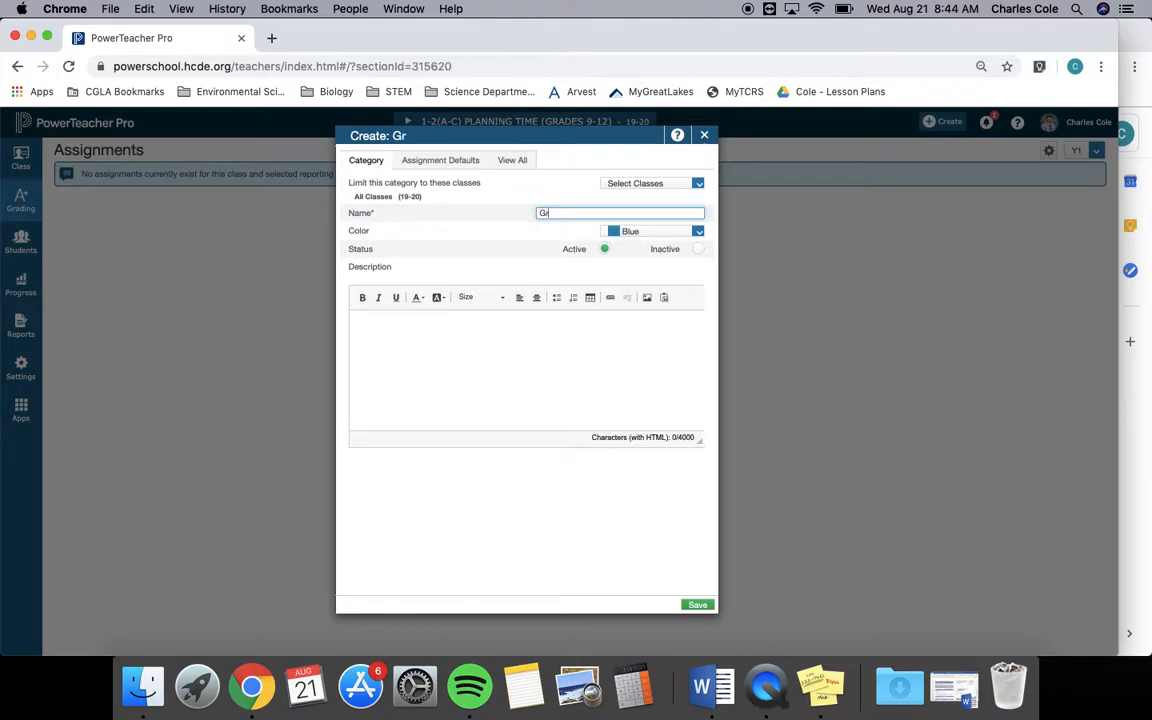
pyautogui.write('it')
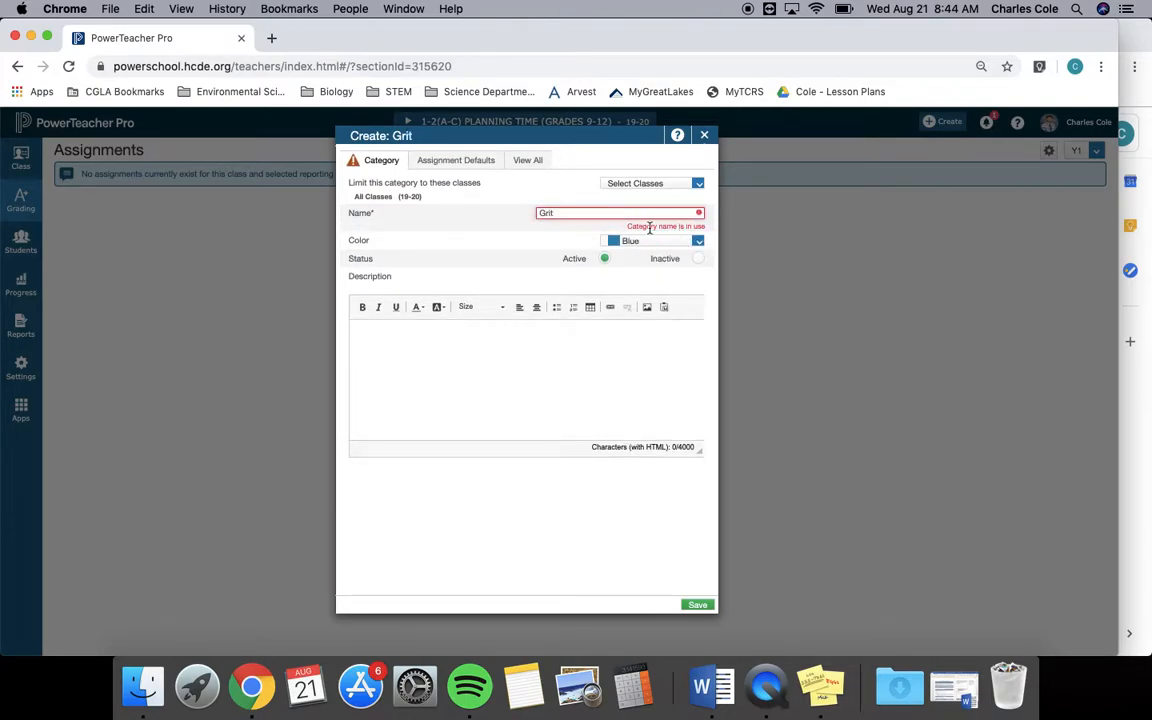
pyautogui.click(698, 241)
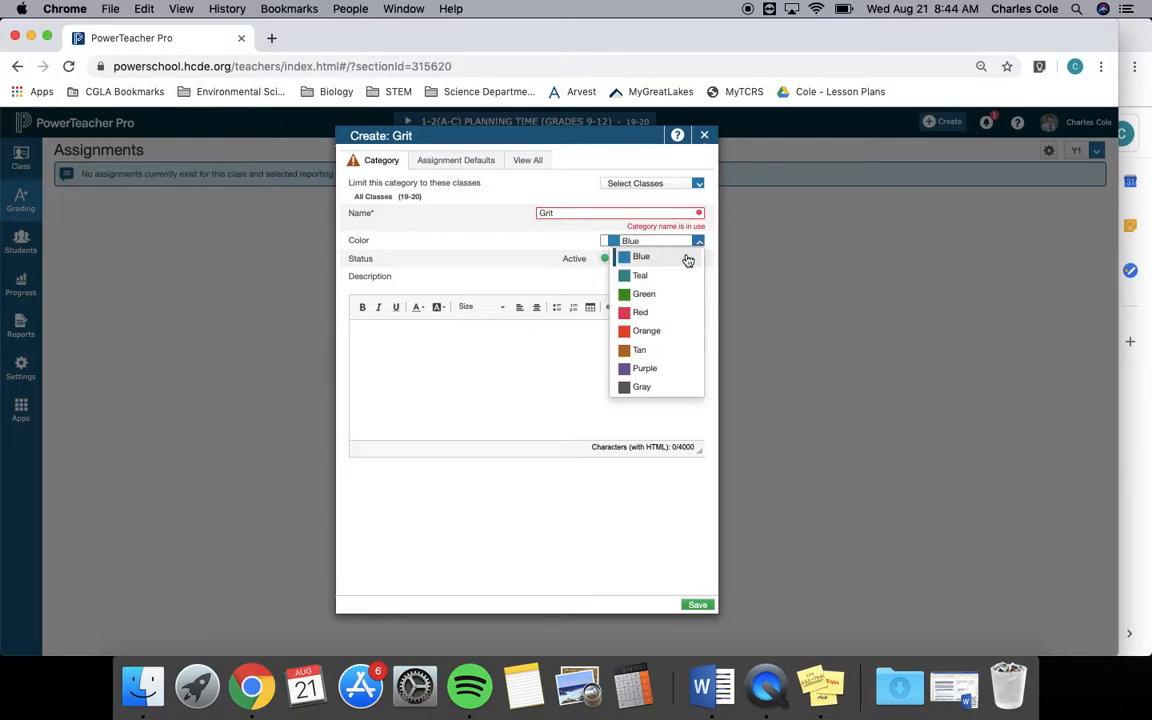
# Check the Grit category's assignment defaults, then close the category and discard its unsaved changes.
pyautogui.click(455, 160)
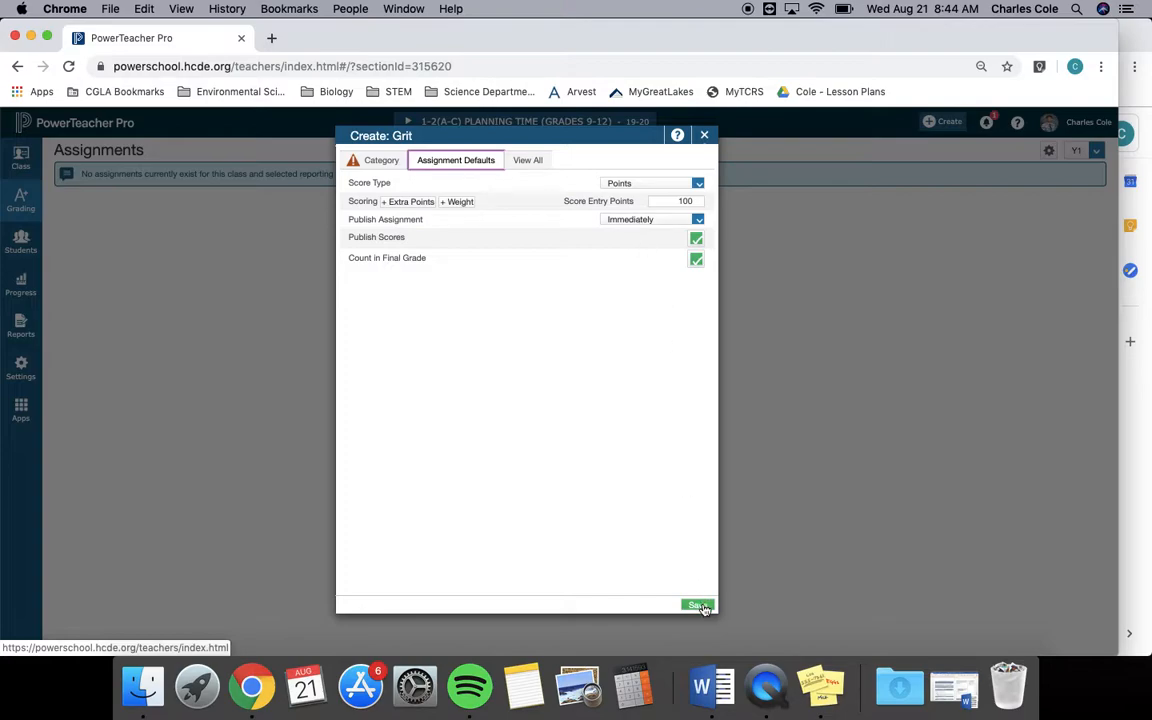
pyautogui.click(705, 137)
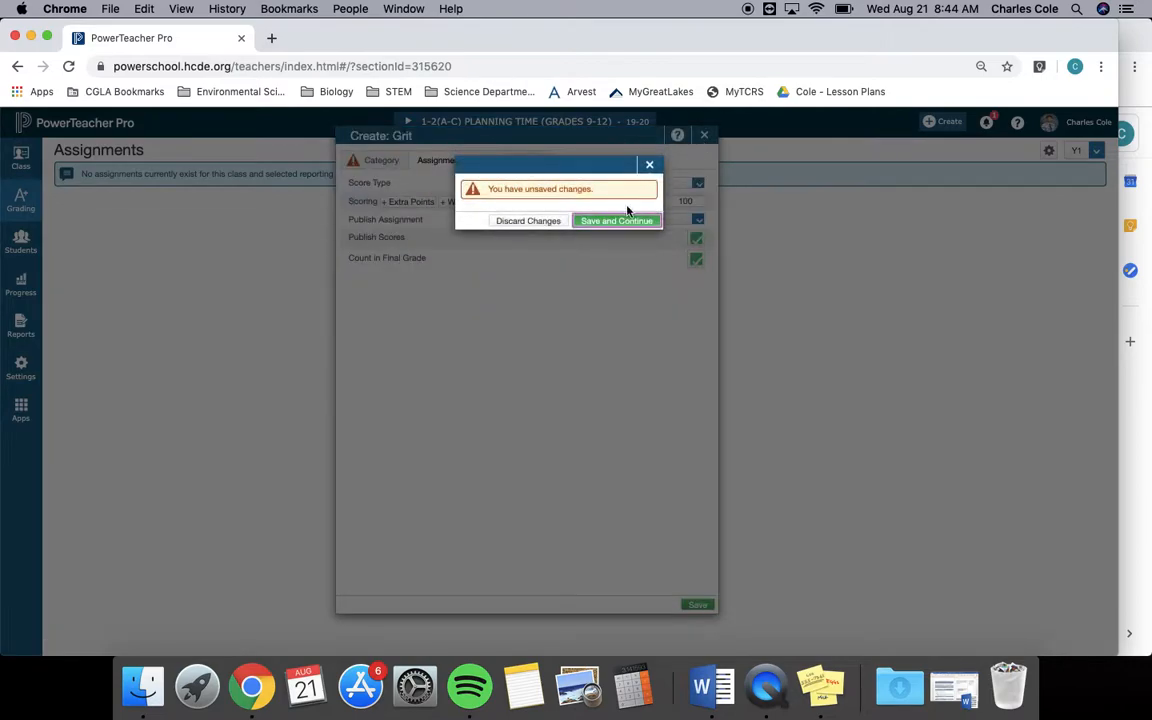
pyautogui.click(548, 224)
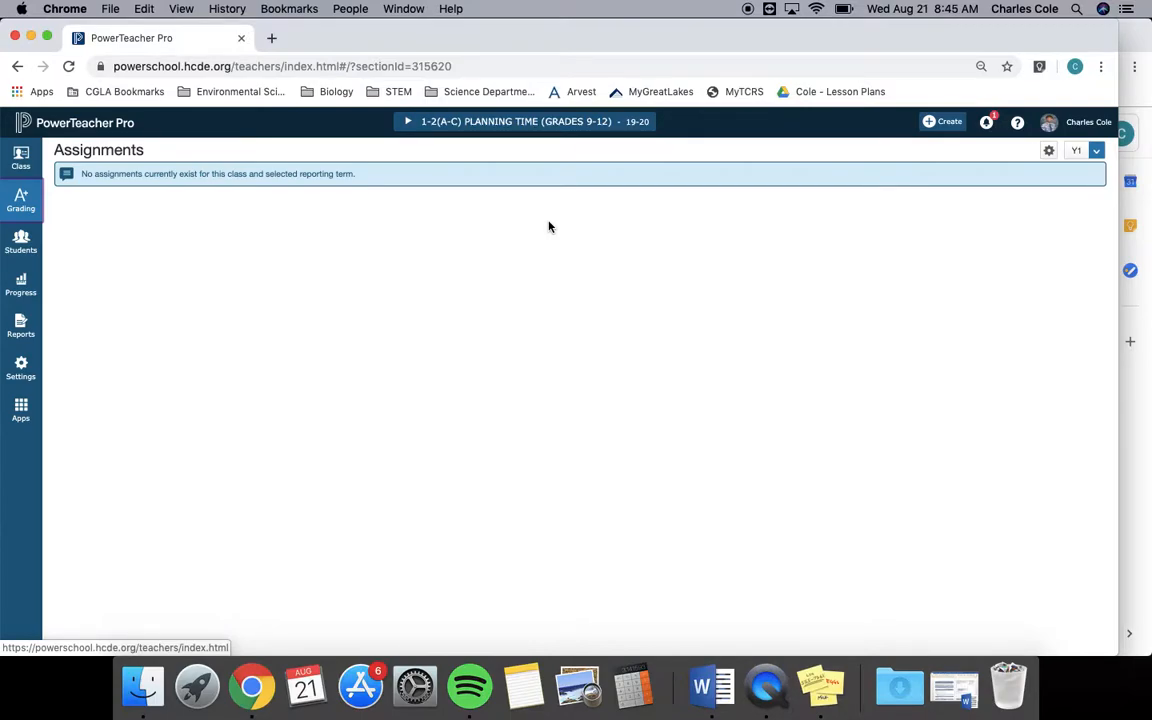
# Examine the Standards Grade Calculations settings for the Planning Time and 3(A,C) 4(A) Physical World Concepts classes.
pyautogui.click(20, 368)
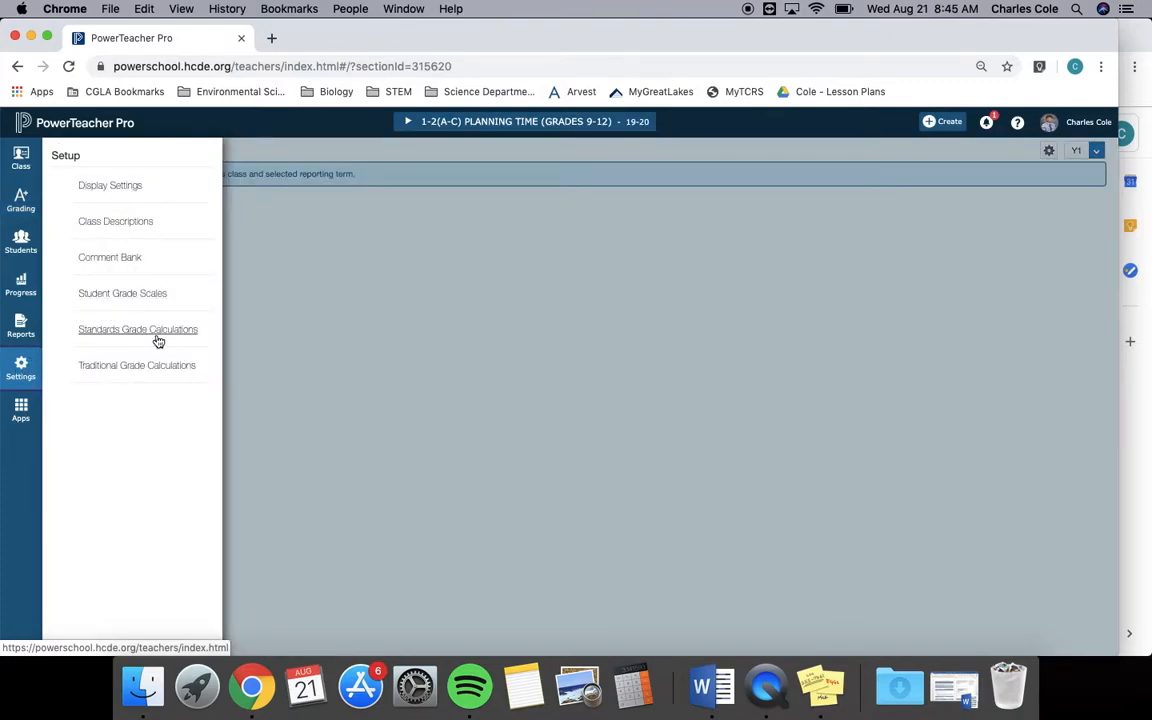
pyautogui.click(156, 335)
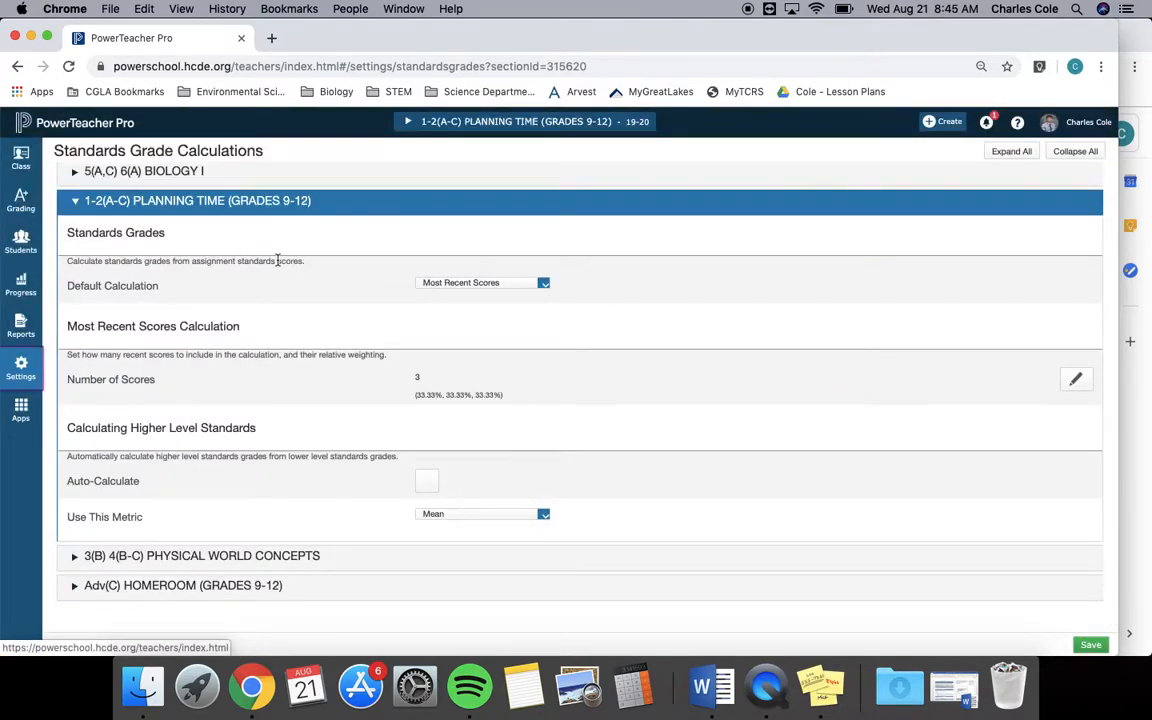
pyautogui.click(76, 203)
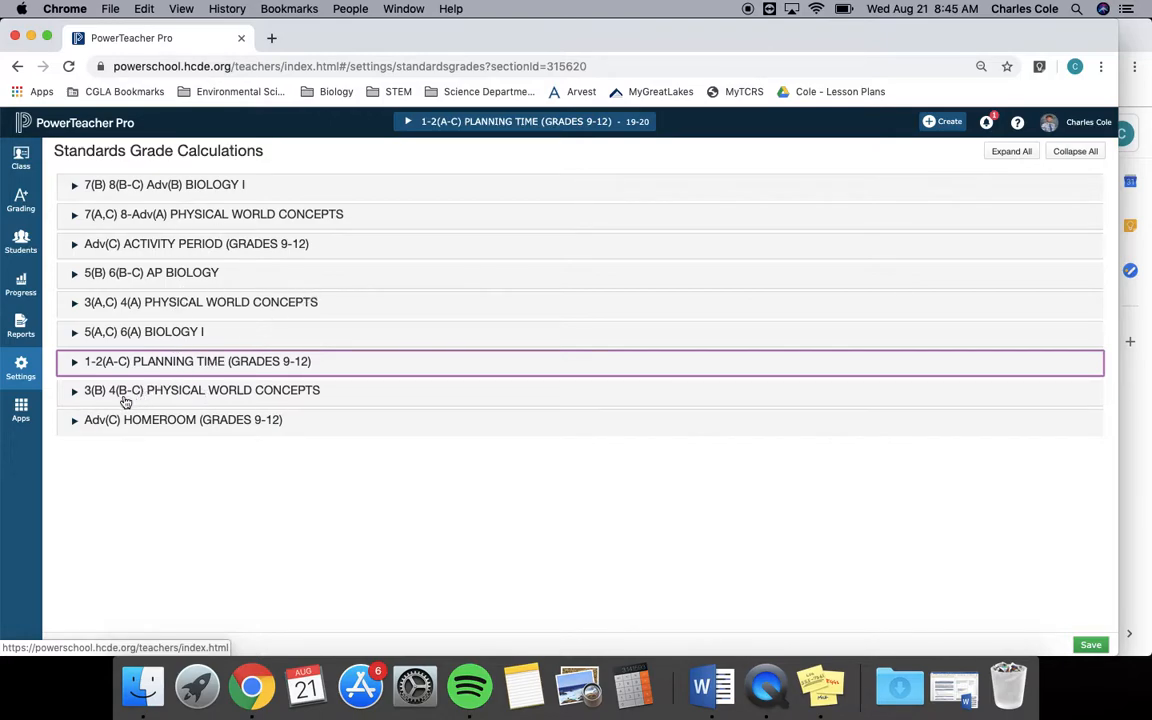
pyautogui.click(75, 304)
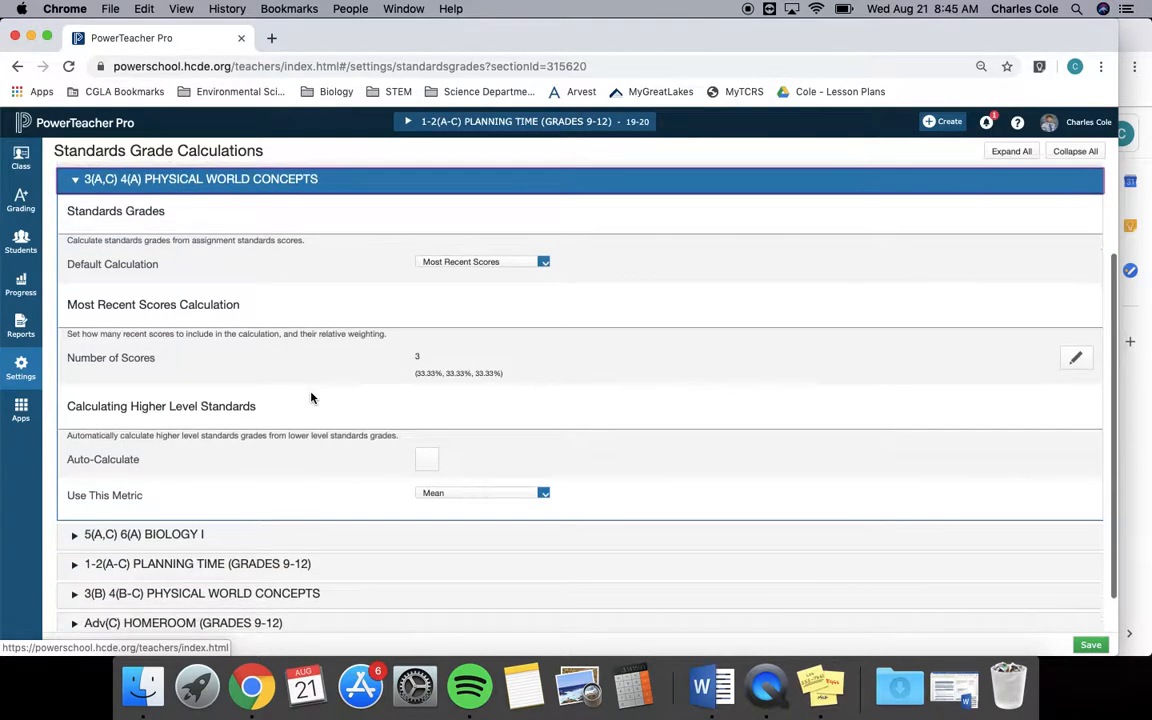
pyautogui.scroll(1, 311, 398)
pyautogui.scroll(1, 269, 396)
pyautogui.scroll(1, 269, 396)
# Open the Traditional Grade Calculations and review the formula types for Planning Time and 3(A,C) 4(A) Physical World Concepts.
pyautogui.click(24, 368)
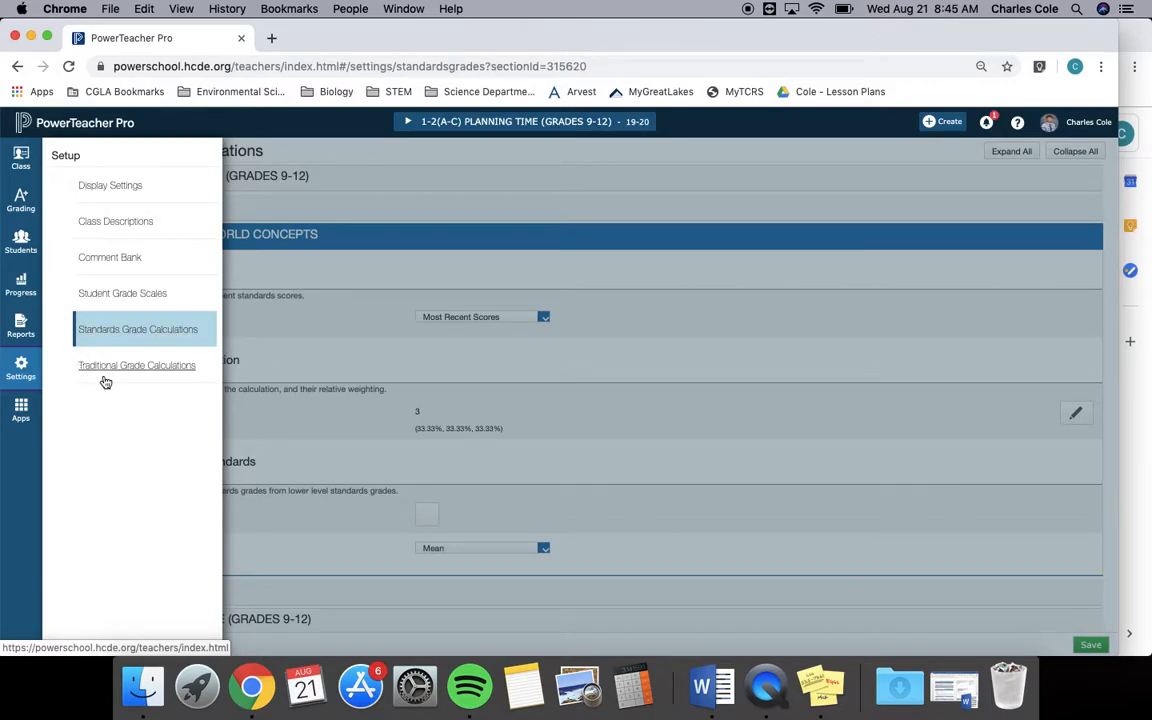
pyautogui.click(157, 366)
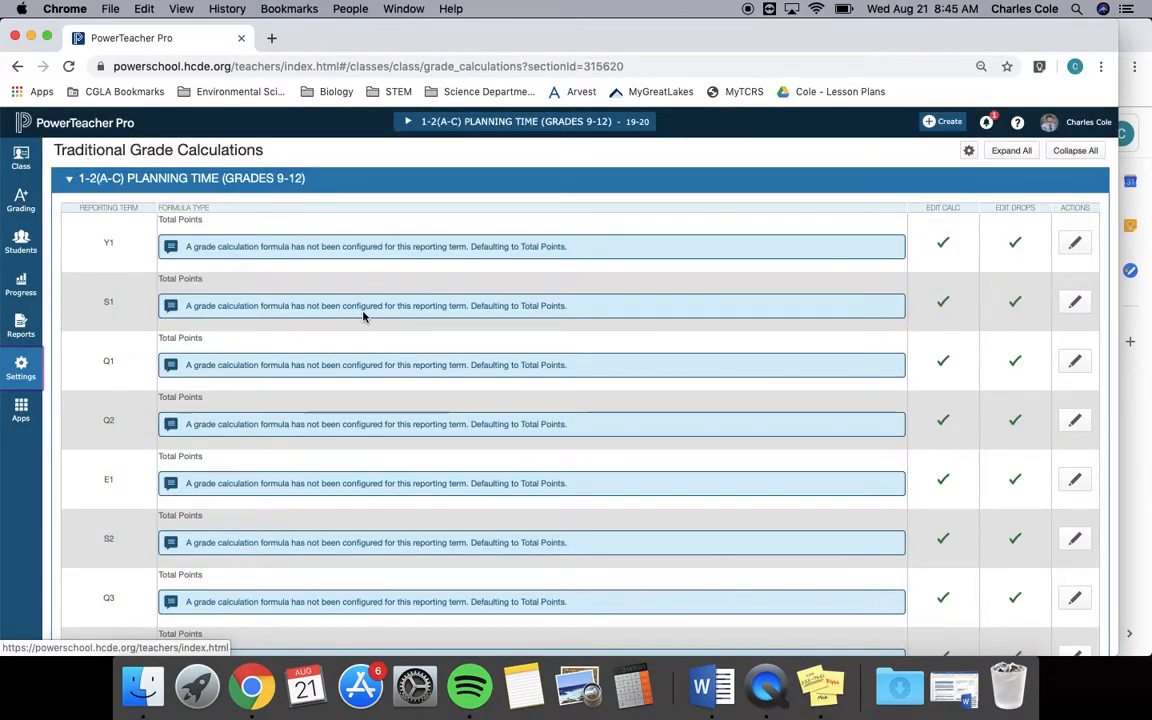
pyautogui.scroll(-1, 363, 315)
pyautogui.scroll(1, 363, 315)
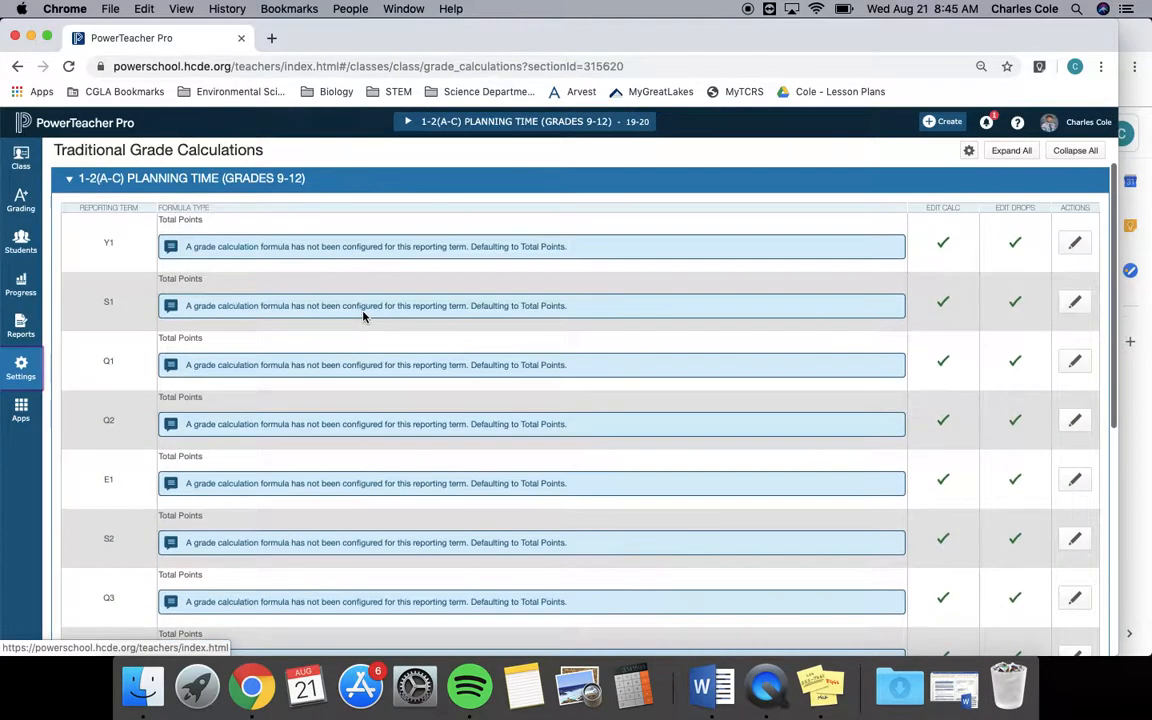
pyautogui.click(70, 181)
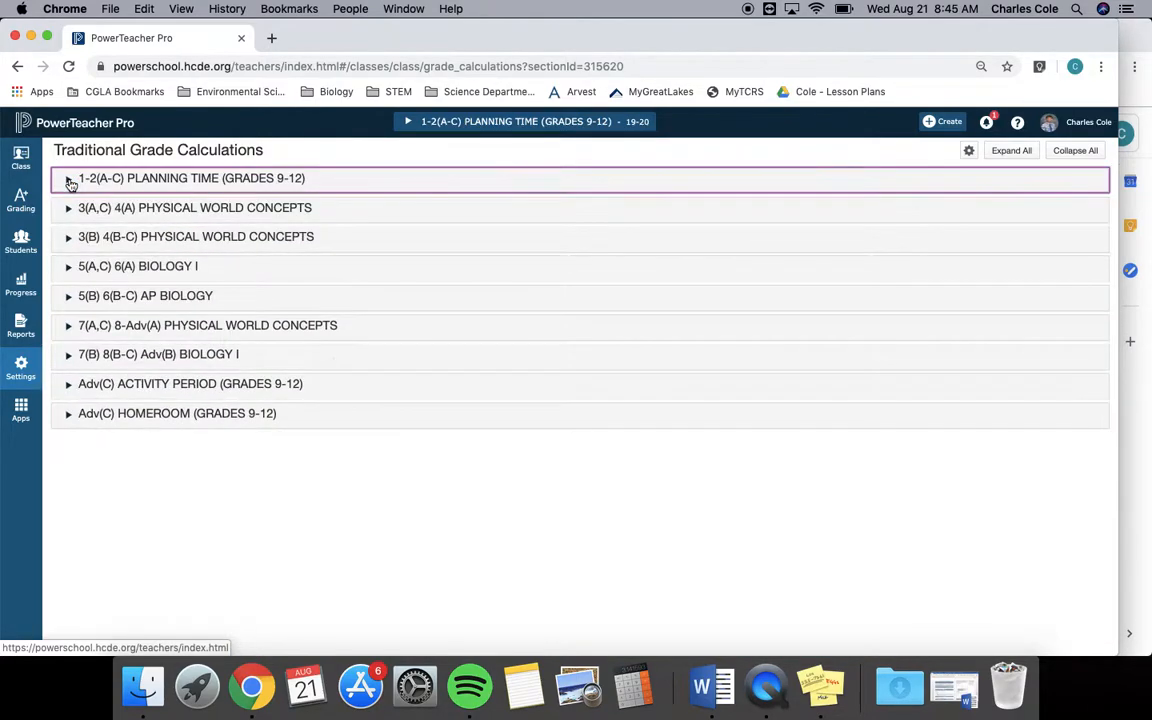
pyautogui.click(70, 209)
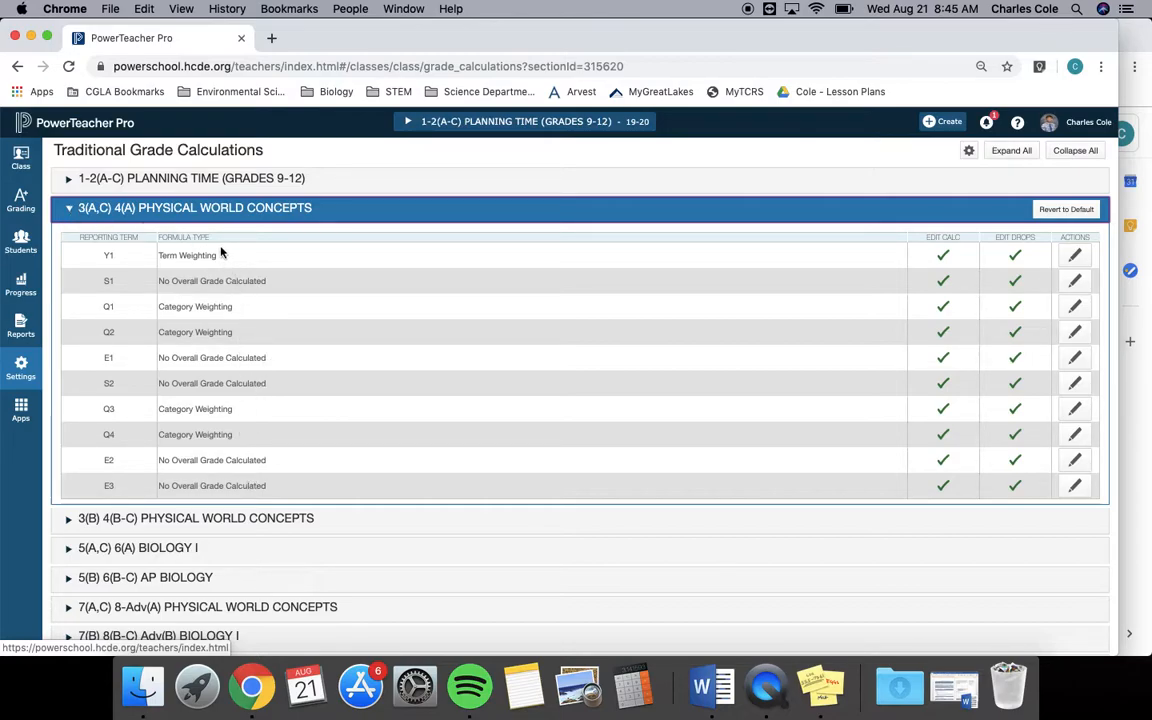
pyautogui.click(67, 209)
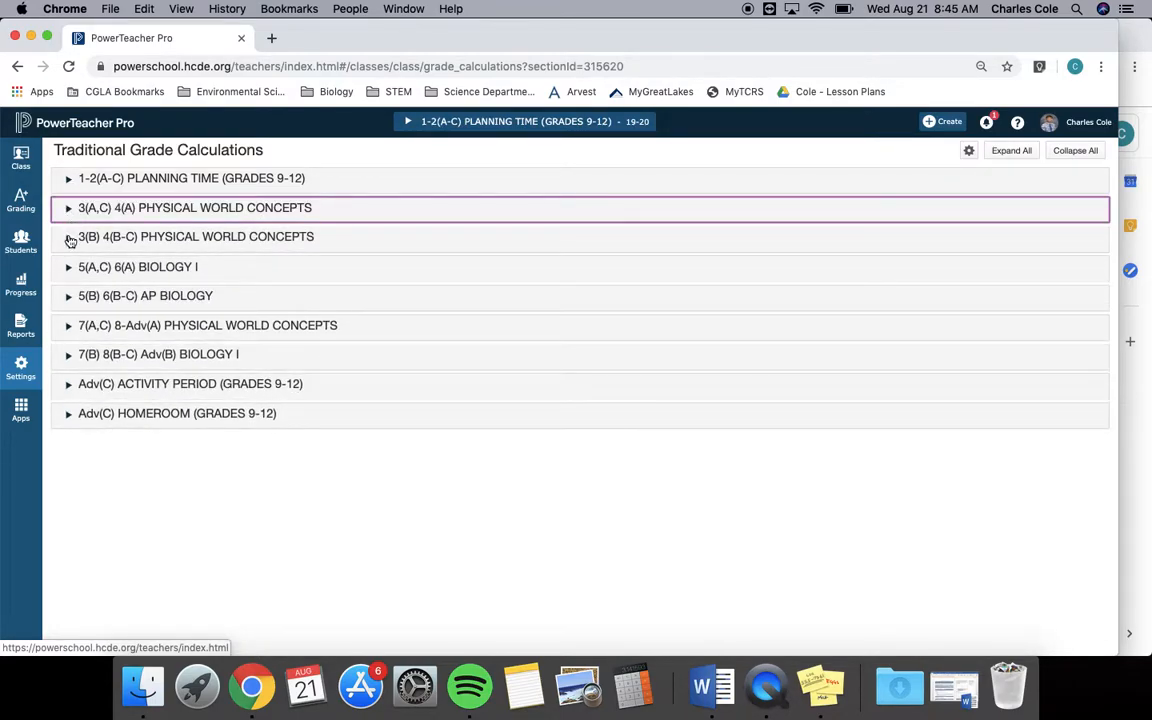
# Expand the 3(B) 4(B-C) Physical World Concepts grade formulas and bring up the grade distribution note in Stickies.
pyautogui.click(68, 238)
pyautogui.scroll(-3, 450, 379)
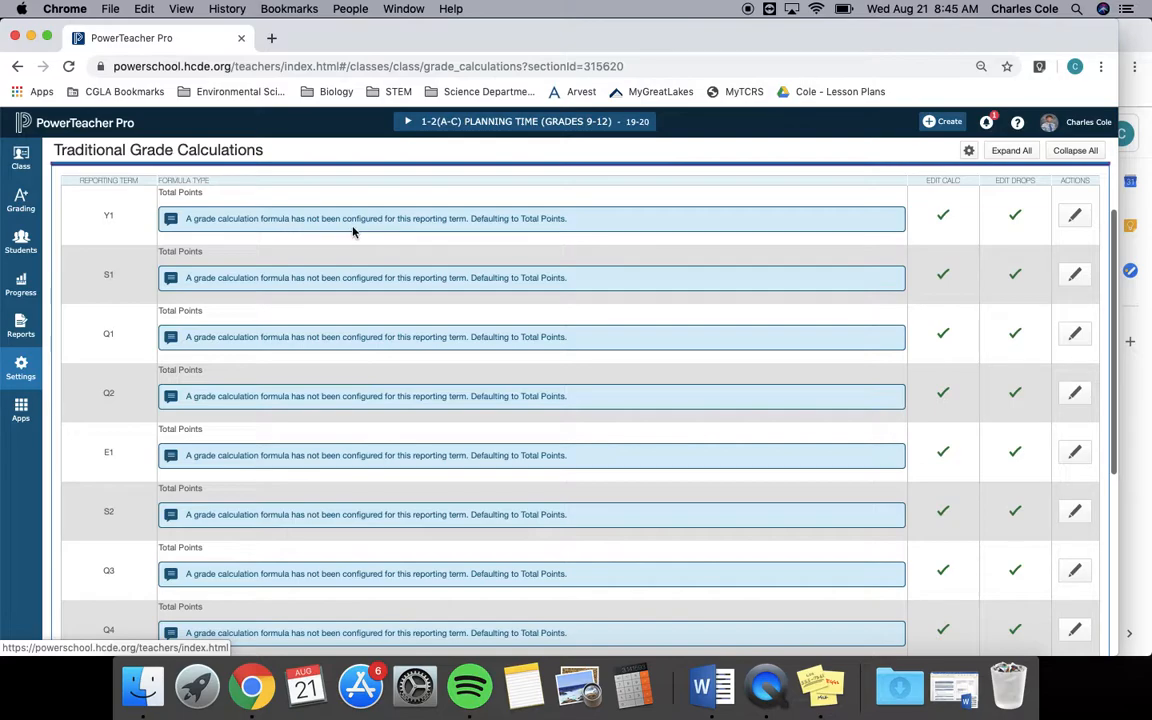
pyautogui.scroll(-1, 549, 241)
pyautogui.click(822, 686)
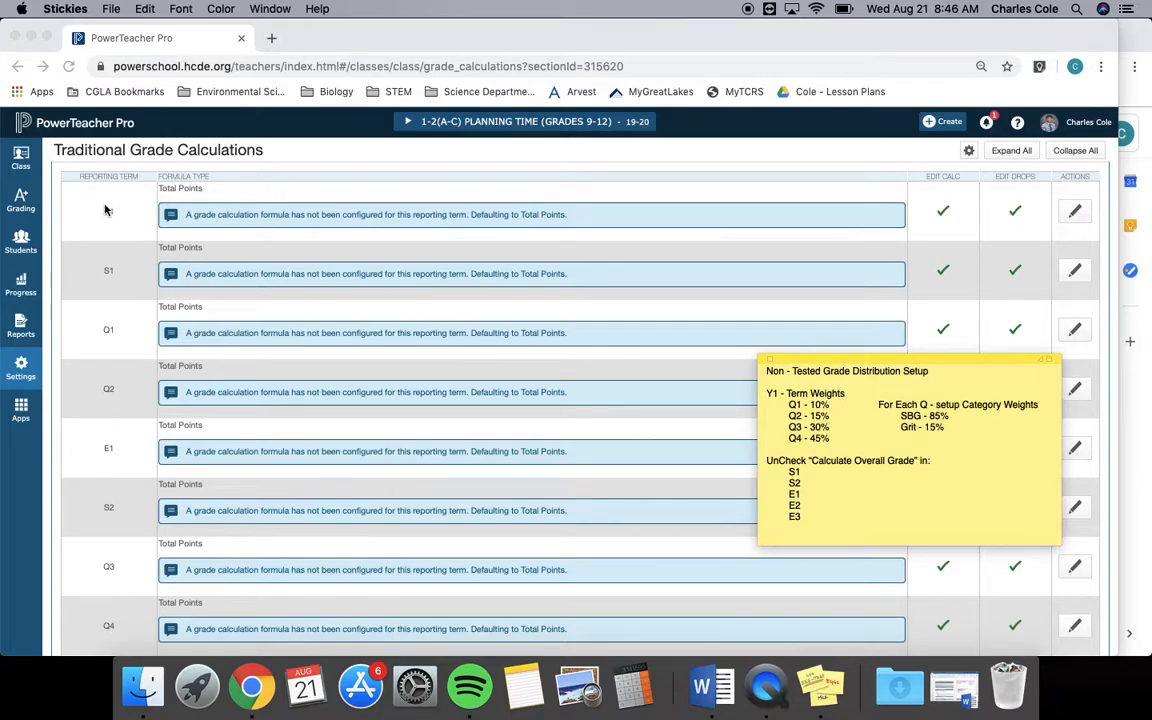
# Change the Y1 formula to Term Weighting using Q1 with a weight of 10, following the Stickies note.
pyautogui.click(1072, 216)
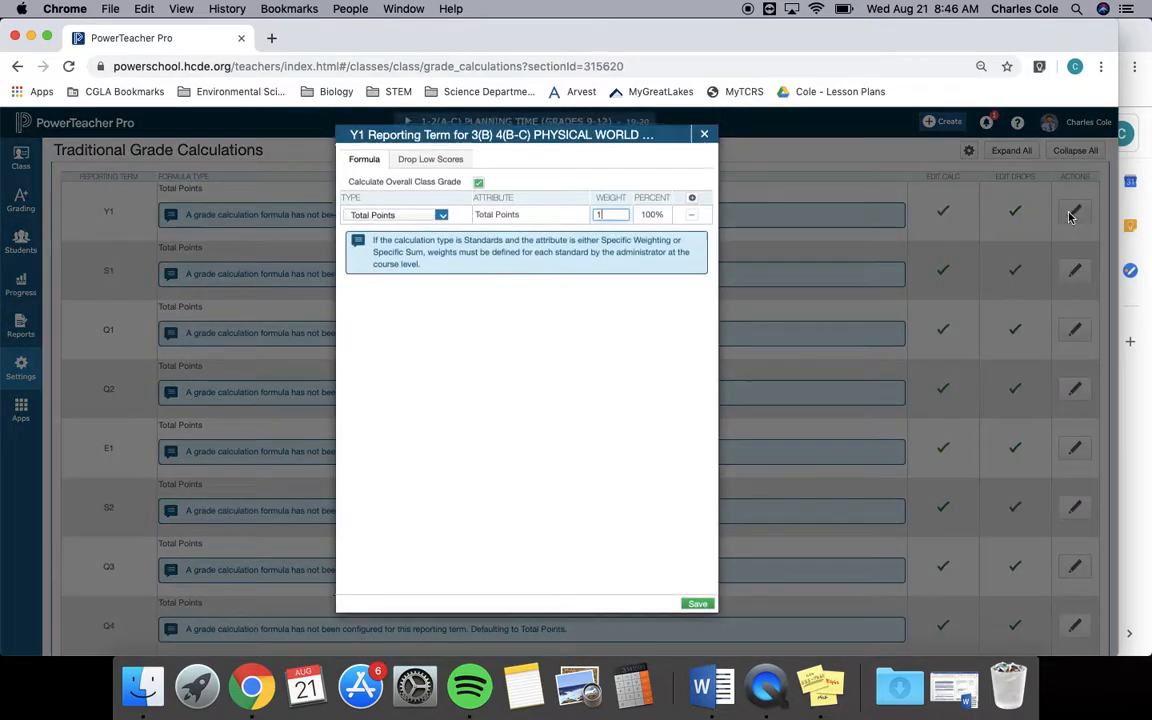
pyautogui.click(441, 218)
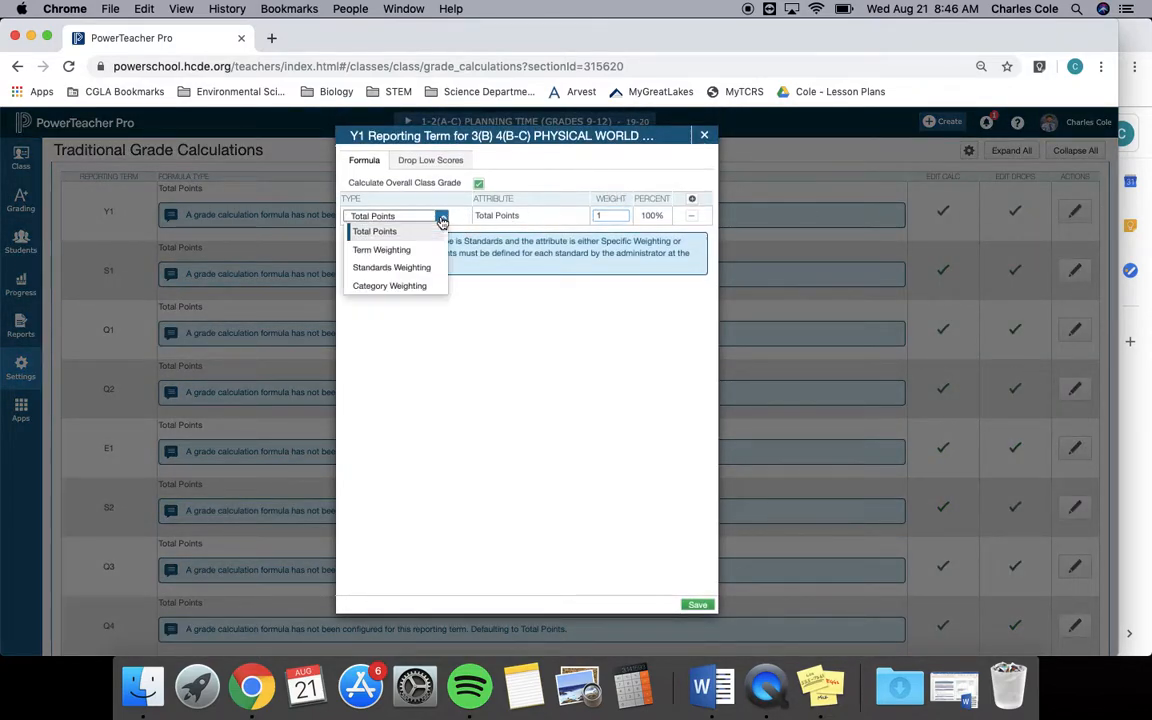
pyautogui.click(420, 251)
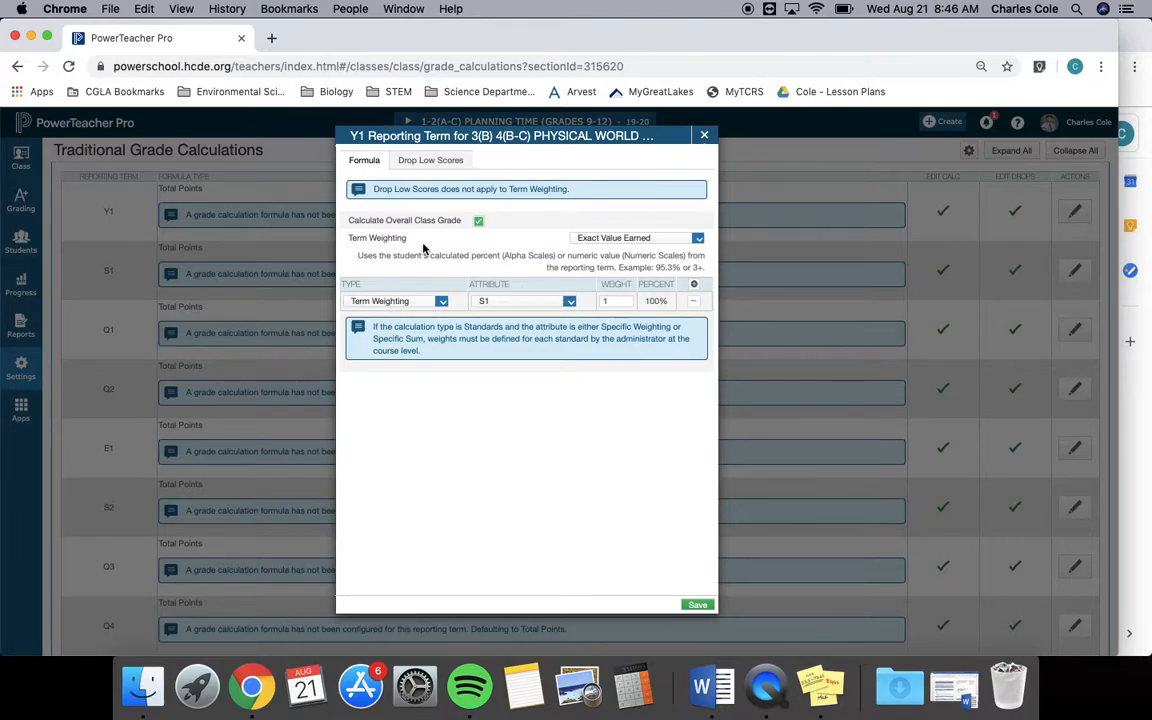
pyautogui.click(570, 301)
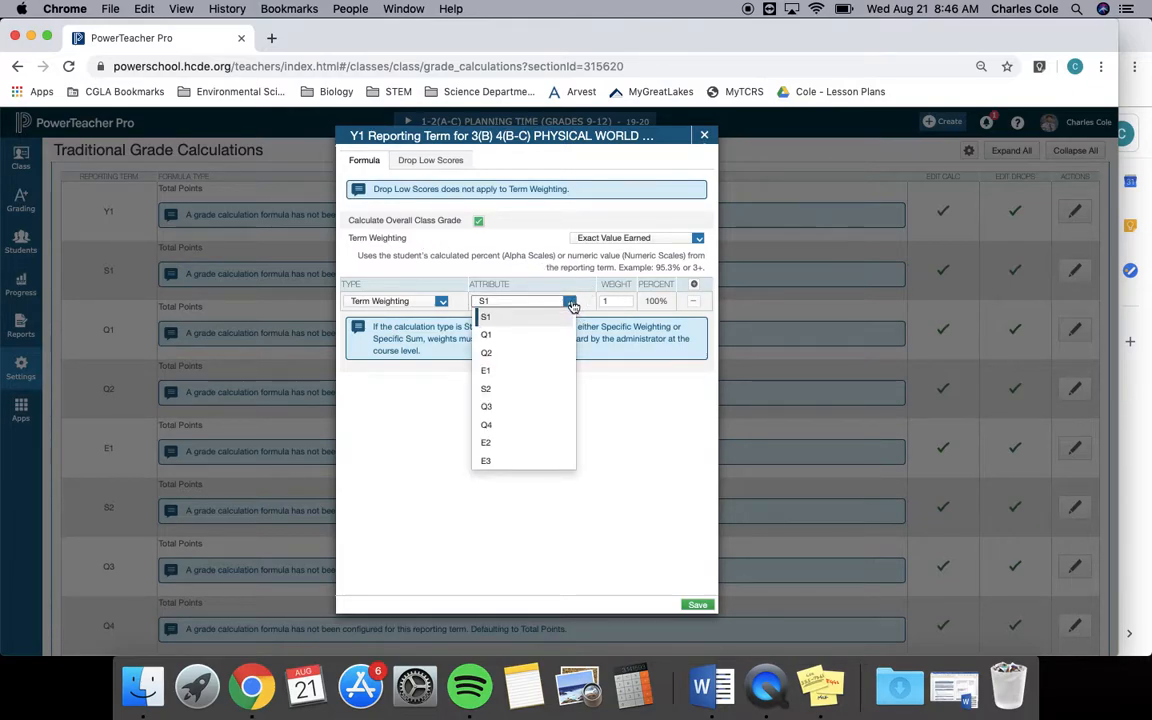
pyautogui.click(550, 336)
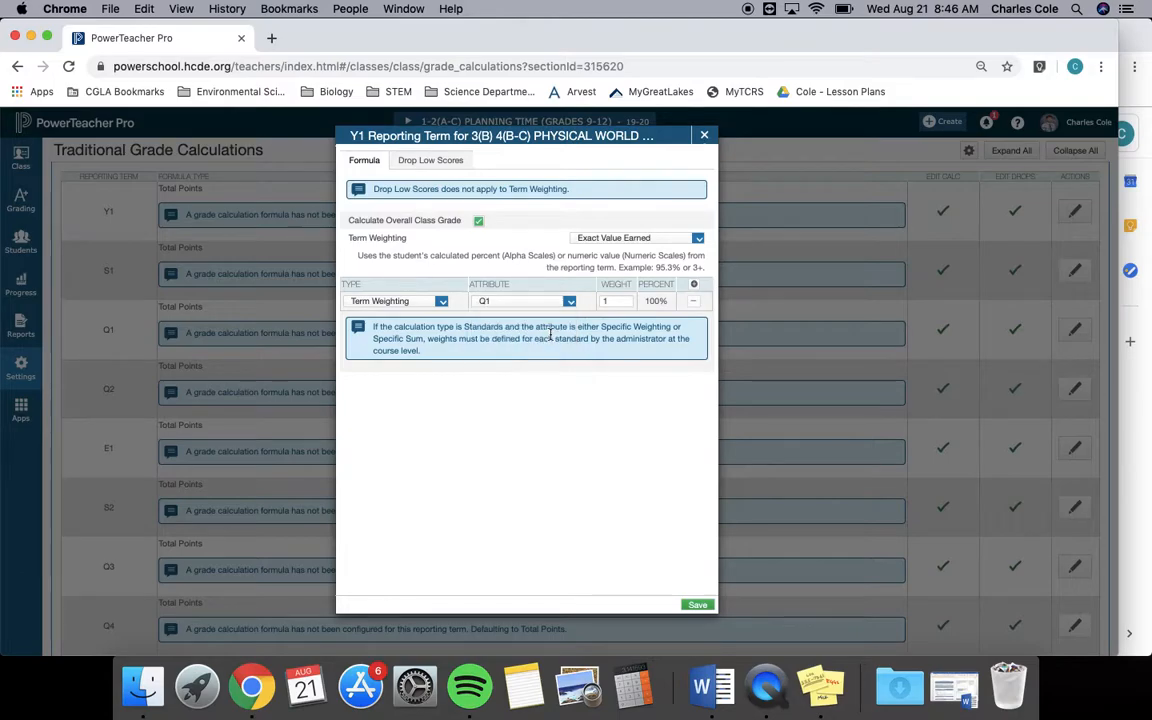
pyautogui.click(820, 686)
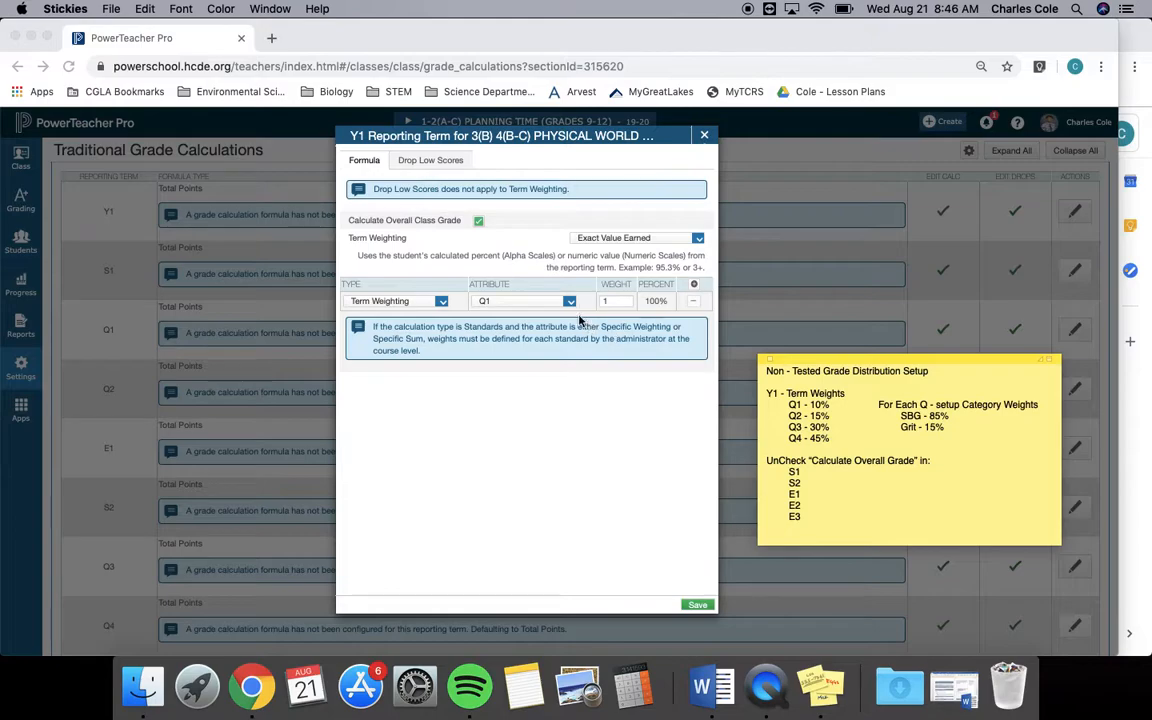
pyautogui.click(609, 301)
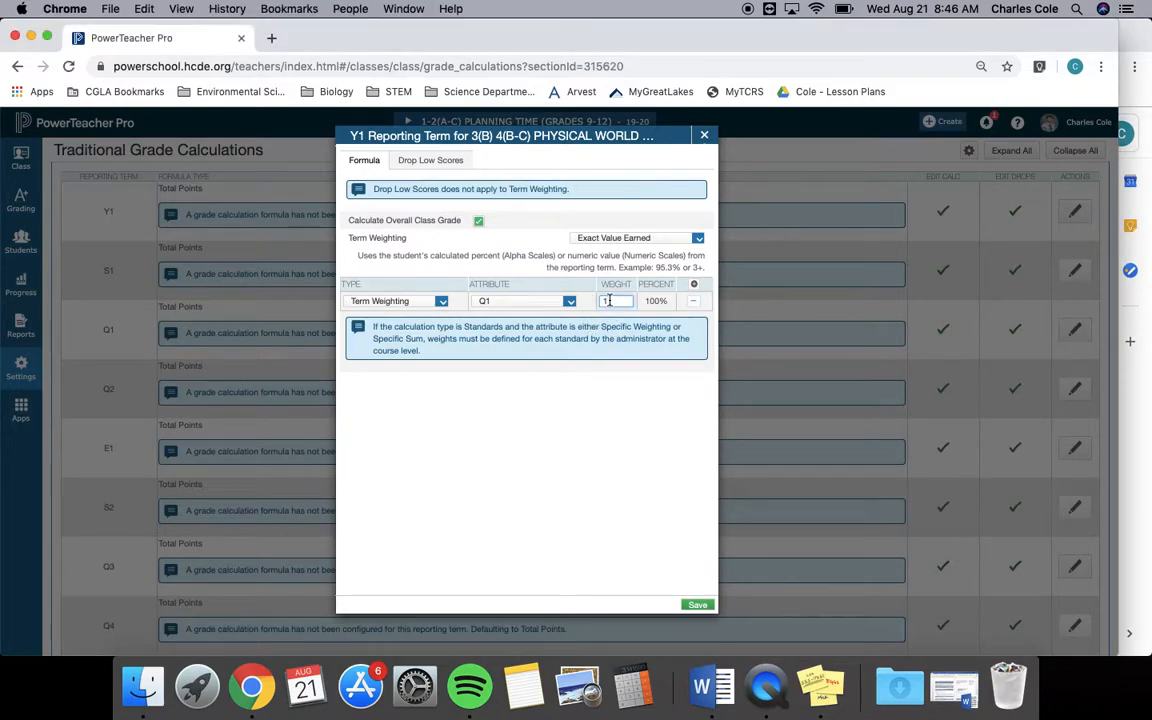
# Add a Term Weighting row for Q2 with a weight of 15 to the Y1 formula.
pyautogui.click(694, 286)
pyautogui.click(442, 284)
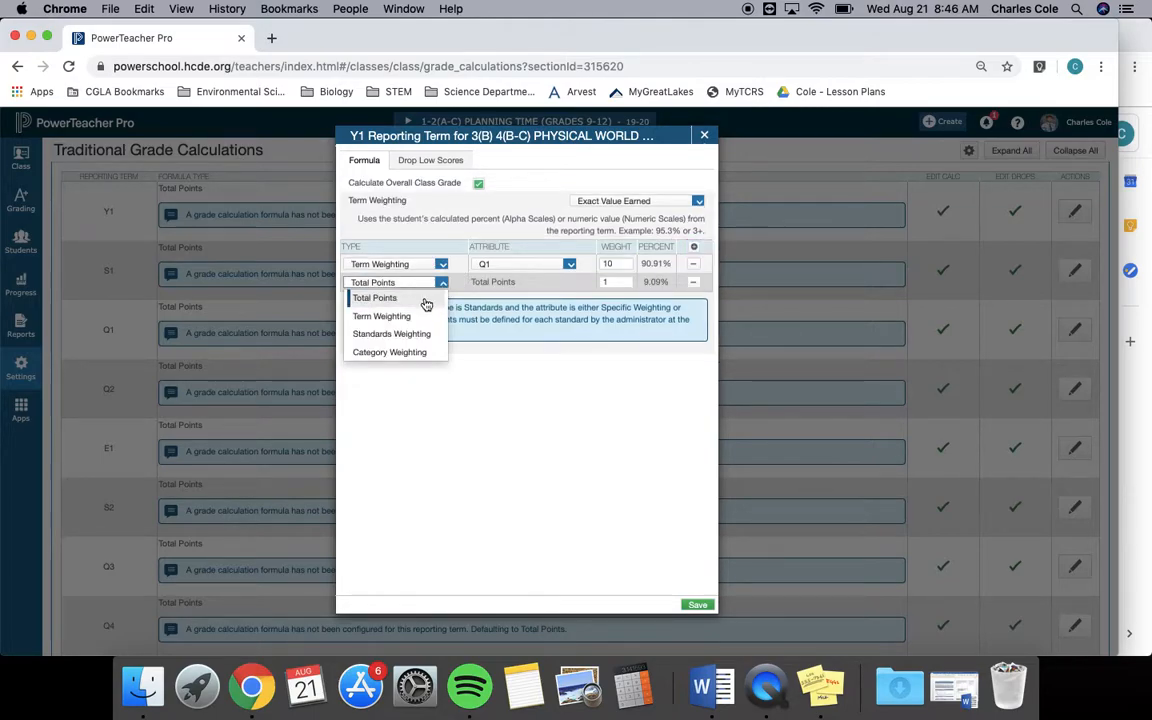
pyautogui.click(395, 317)
pyautogui.click(559, 323)
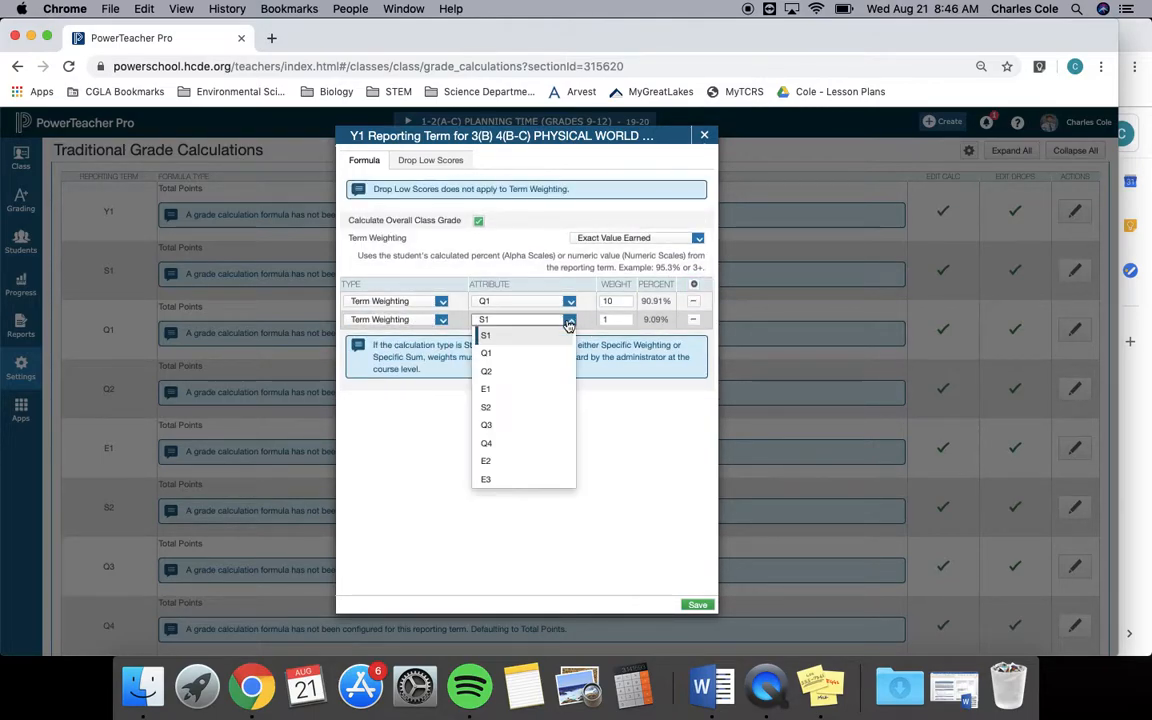
pyautogui.click(546, 371)
pyautogui.click(612, 319)
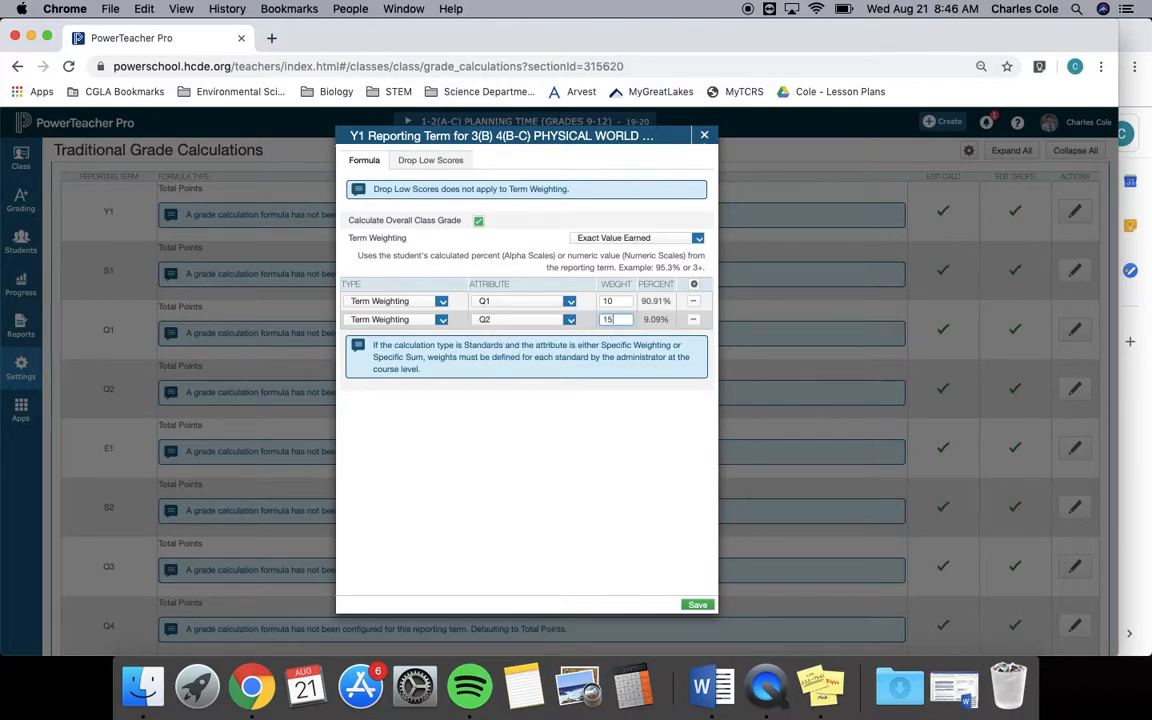
# Add a Term Weighting row for Q3 with a weight of 30 to the Y1 formula.
pyautogui.click(693, 285)
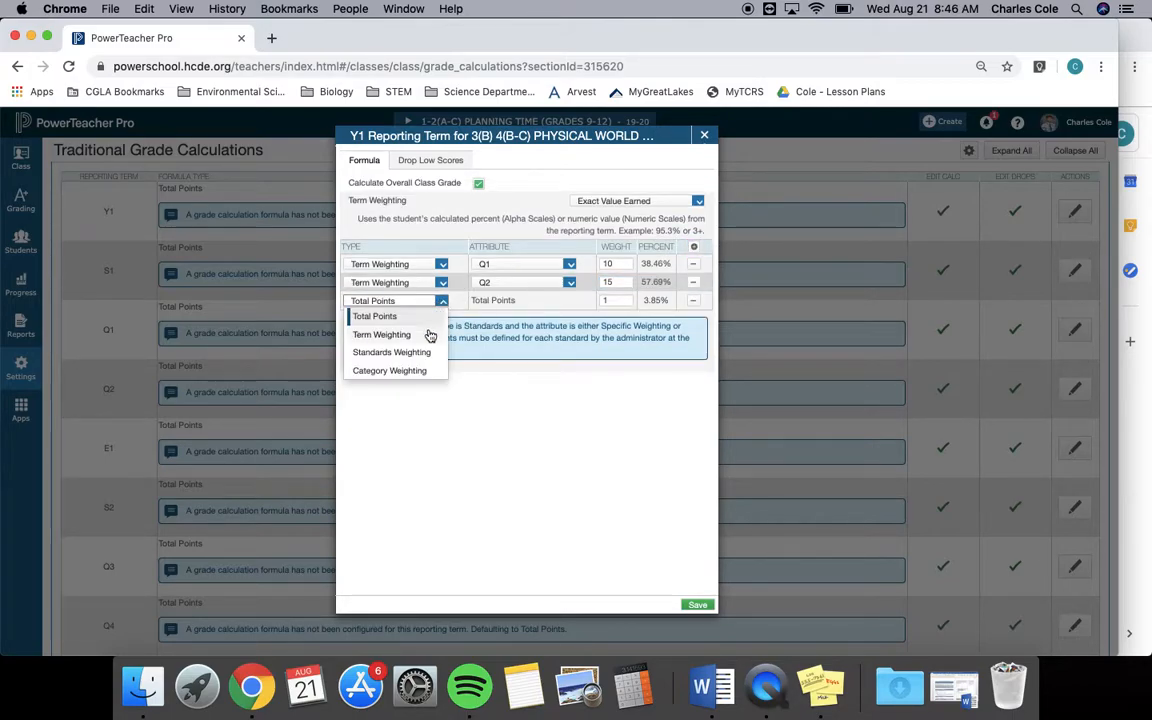
pyautogui.click(381, 334)
pyautogui.click(561, 343)
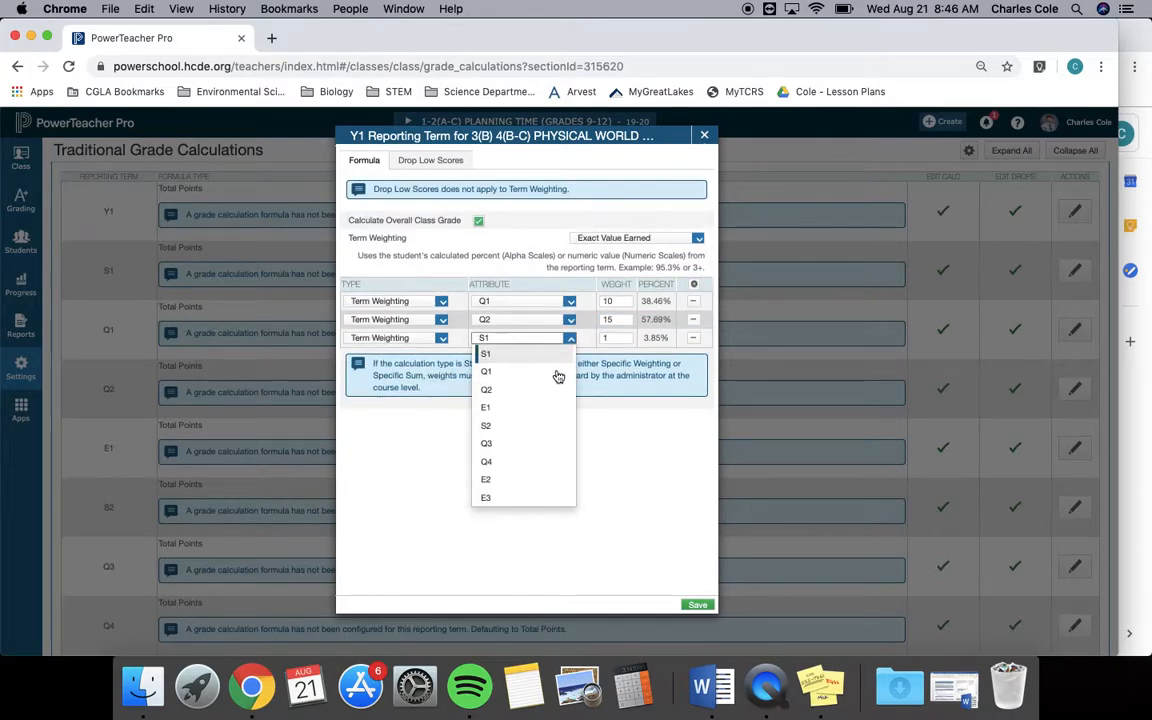
pyautogui.click(542, 440)
pyautogui.click(612, 338)
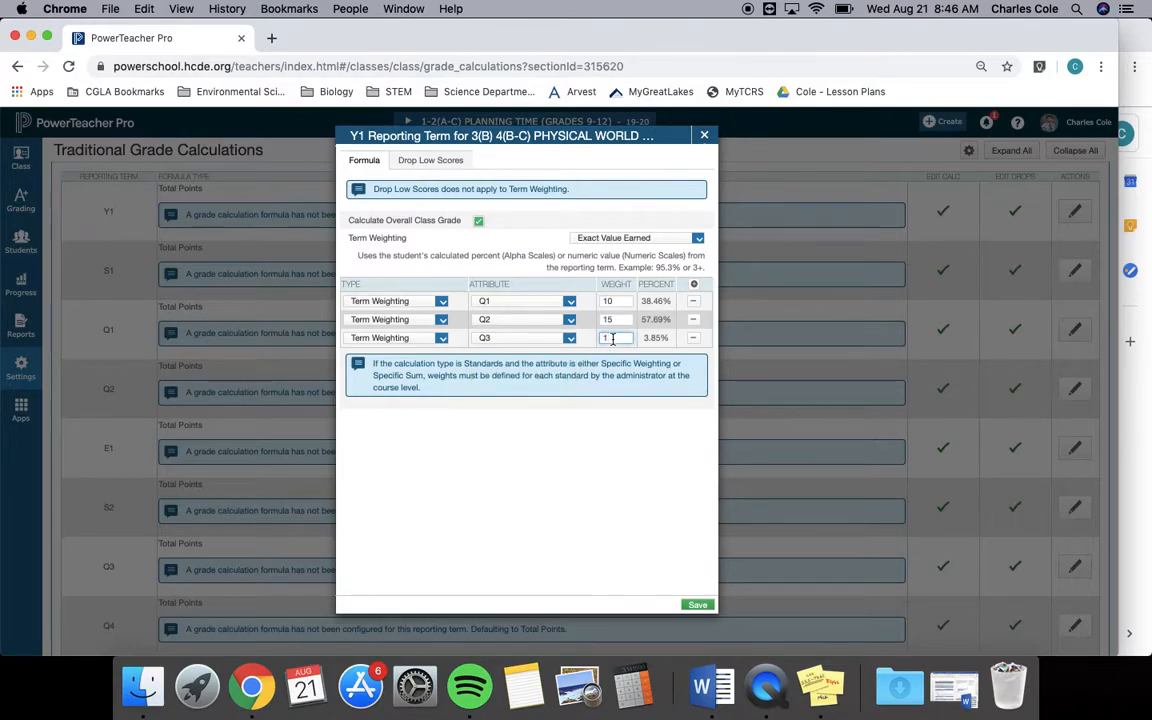
# Add a Term Weighting row for Q4 with a weight of 45 and save the Y1 formula.
pyautogui.click(695, 289)
pyautogui.click(441, 319)
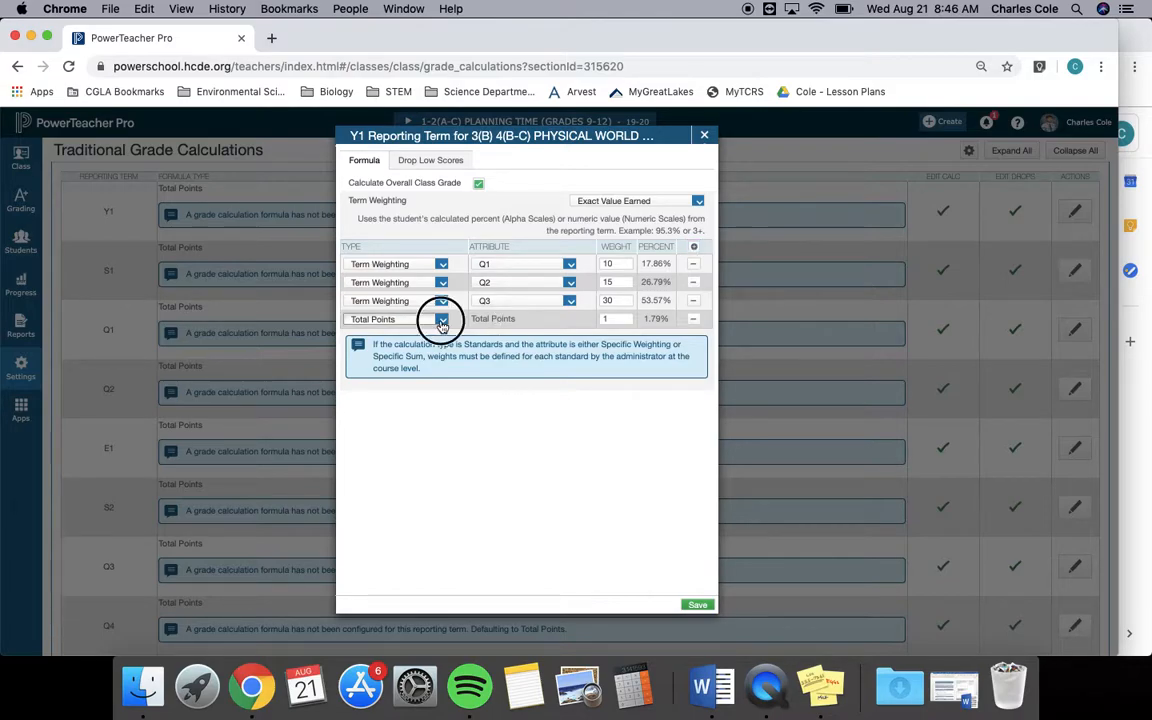
pyautogui.click(395, 353)
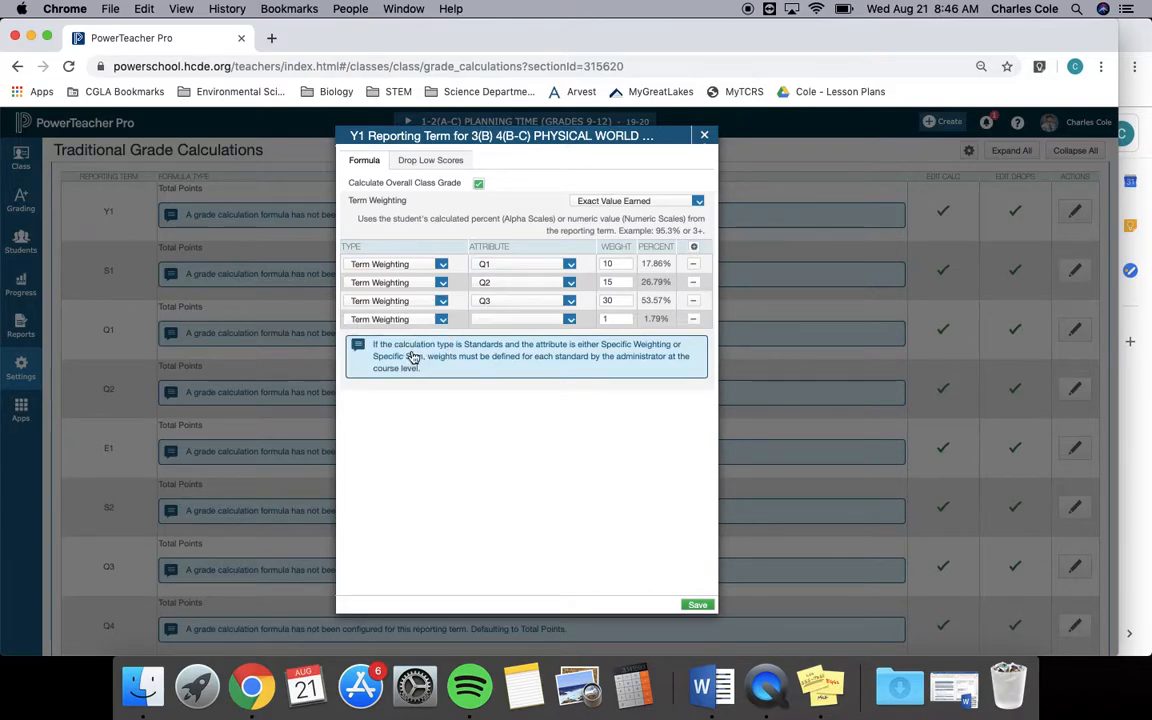
pyautogui.click(558, 356)
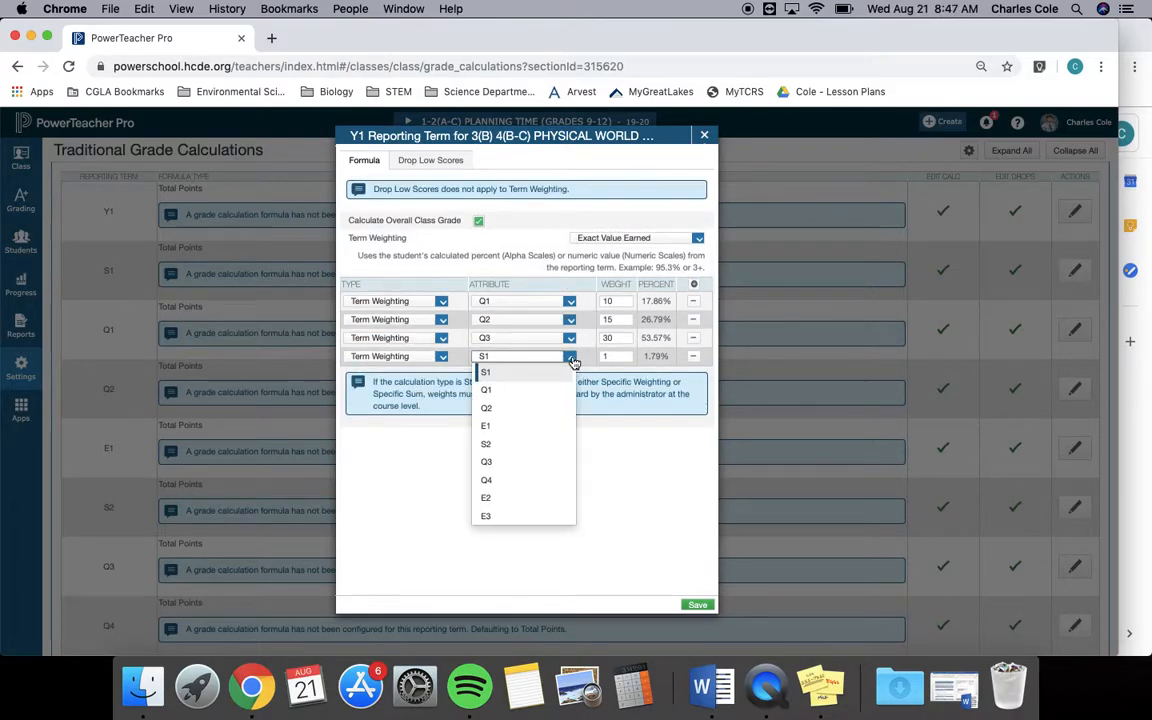
pyautogui.click(520, 481)
pyautogui.click(616, 358)
pyautogui.click(645, 451)
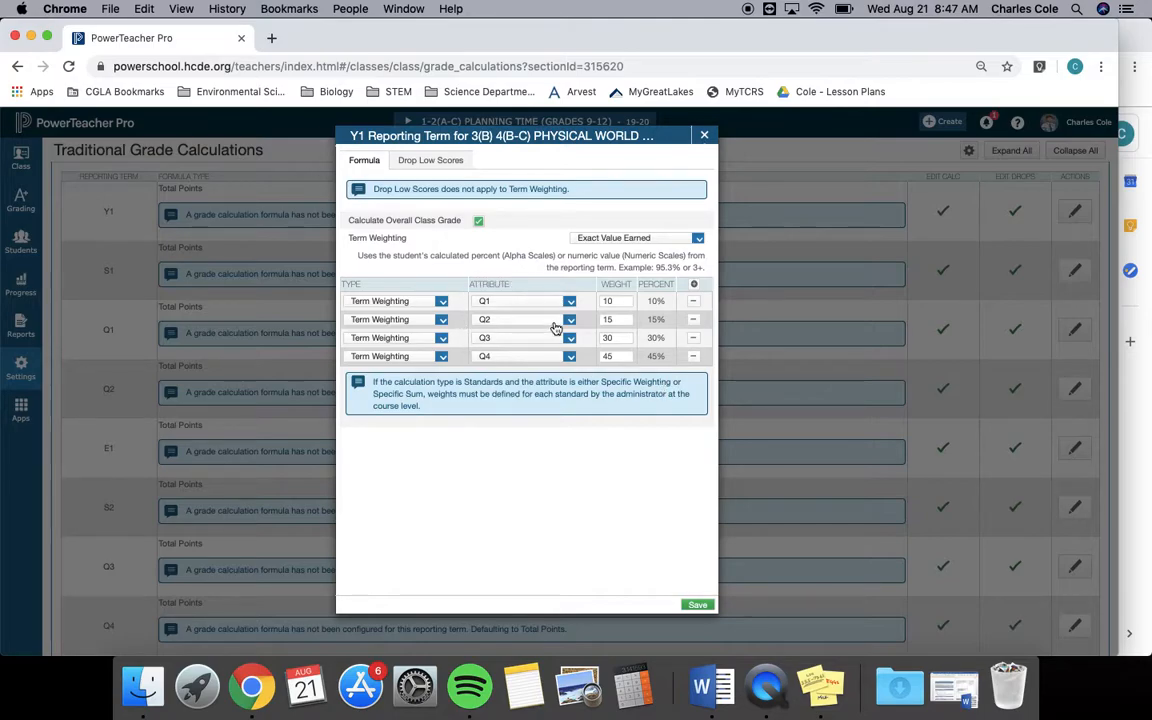
pyautogui.click(696, 605)
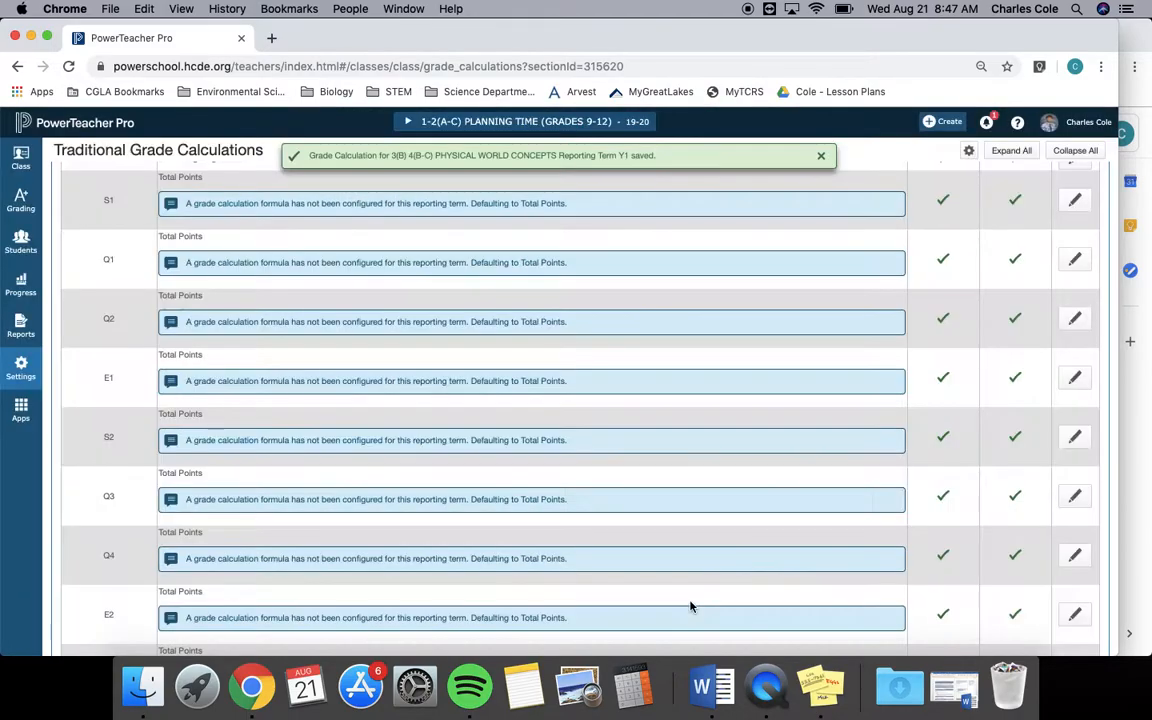
# Check the Stickies note, then turn off Calculate Overall Class Grade for the S1 reporting term and save it.
pyautogui.scroll(3, 749, 343)
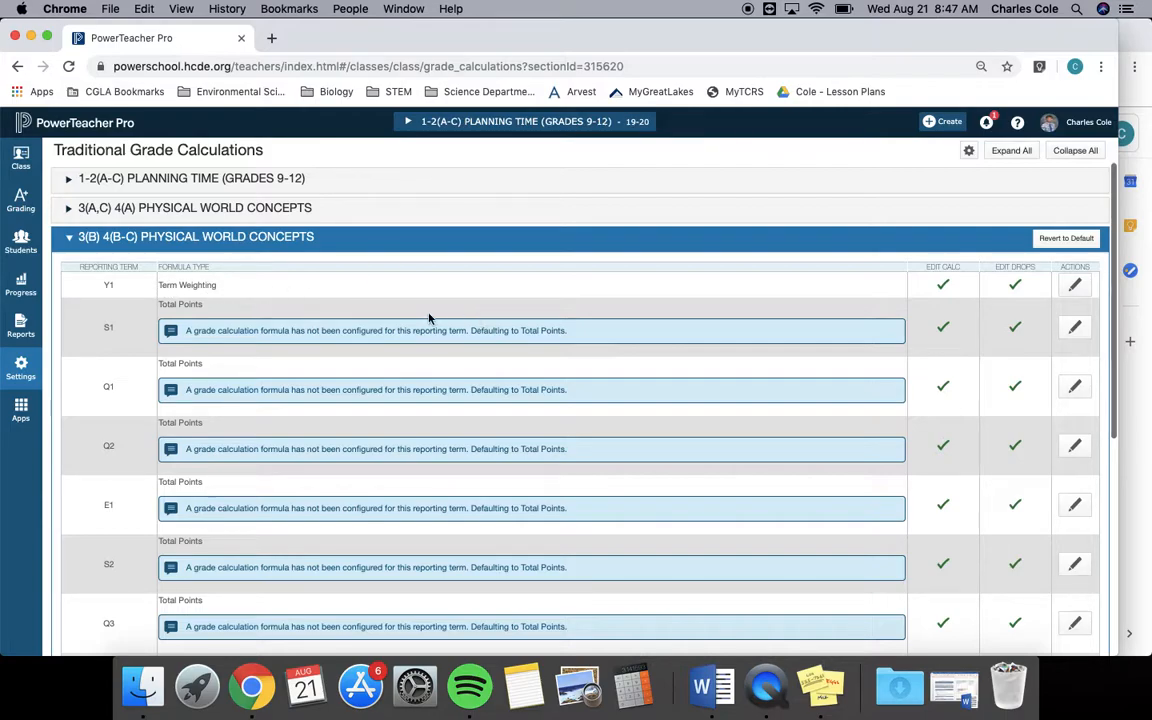
pyautogui.scroll(-1, 537, 307)
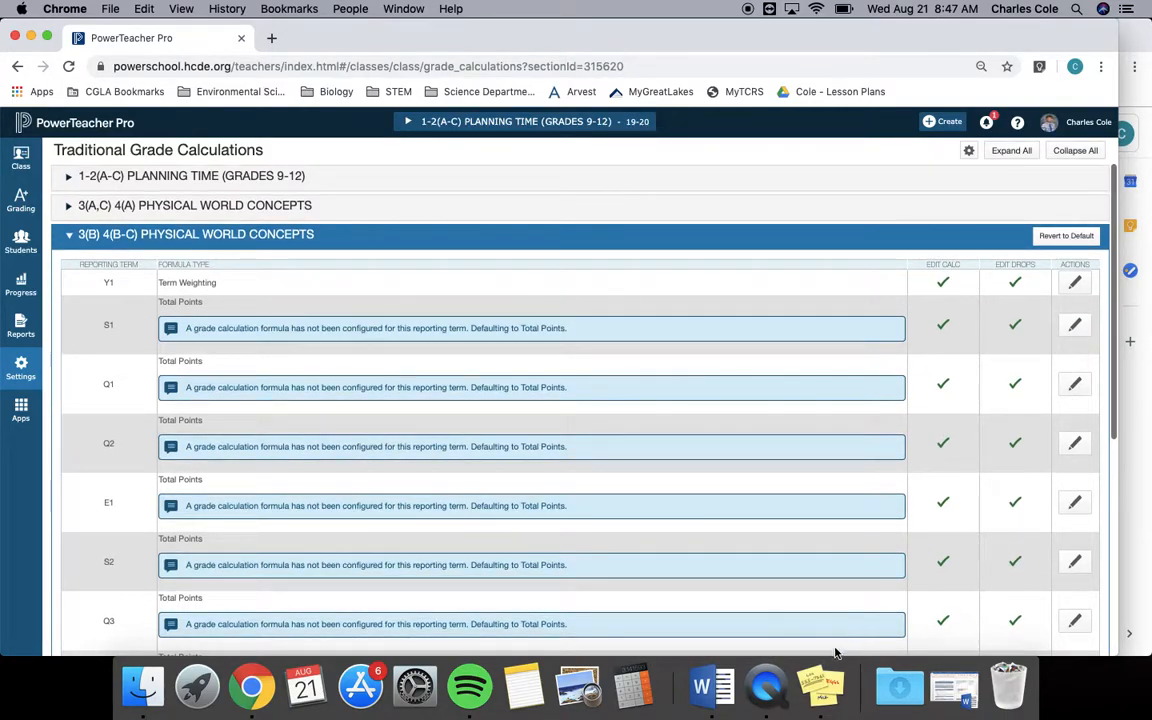
pyautogui.click(822, 684)
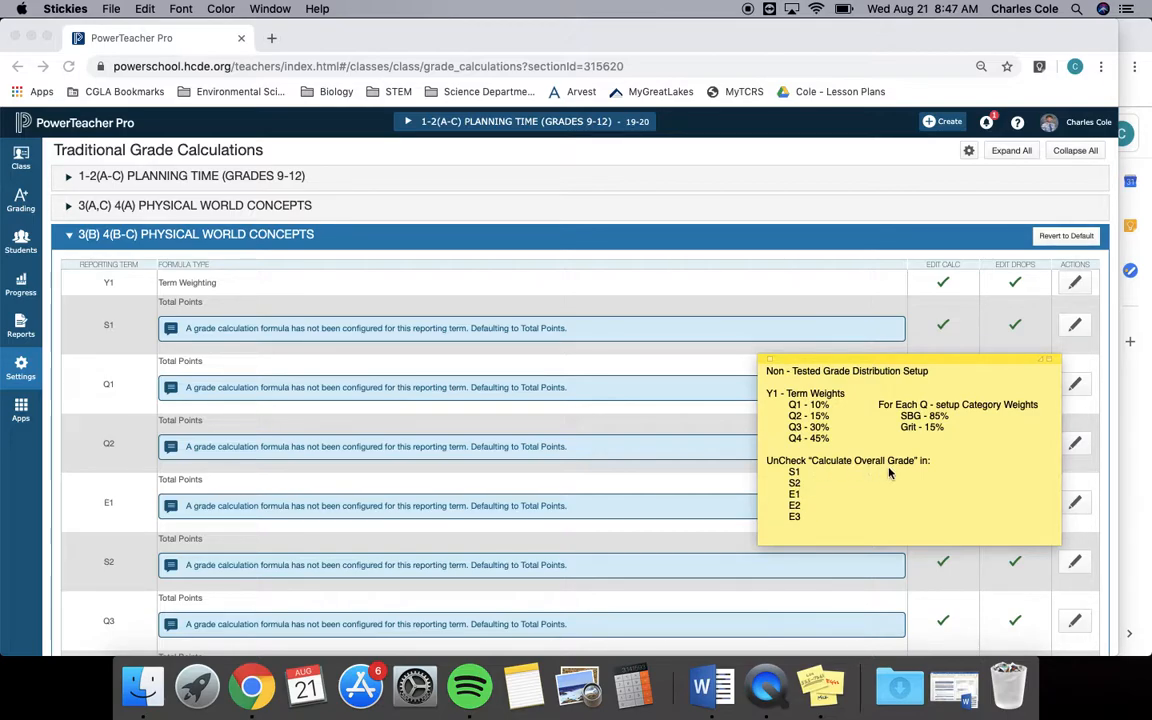
pyautogui.click(757, 288)
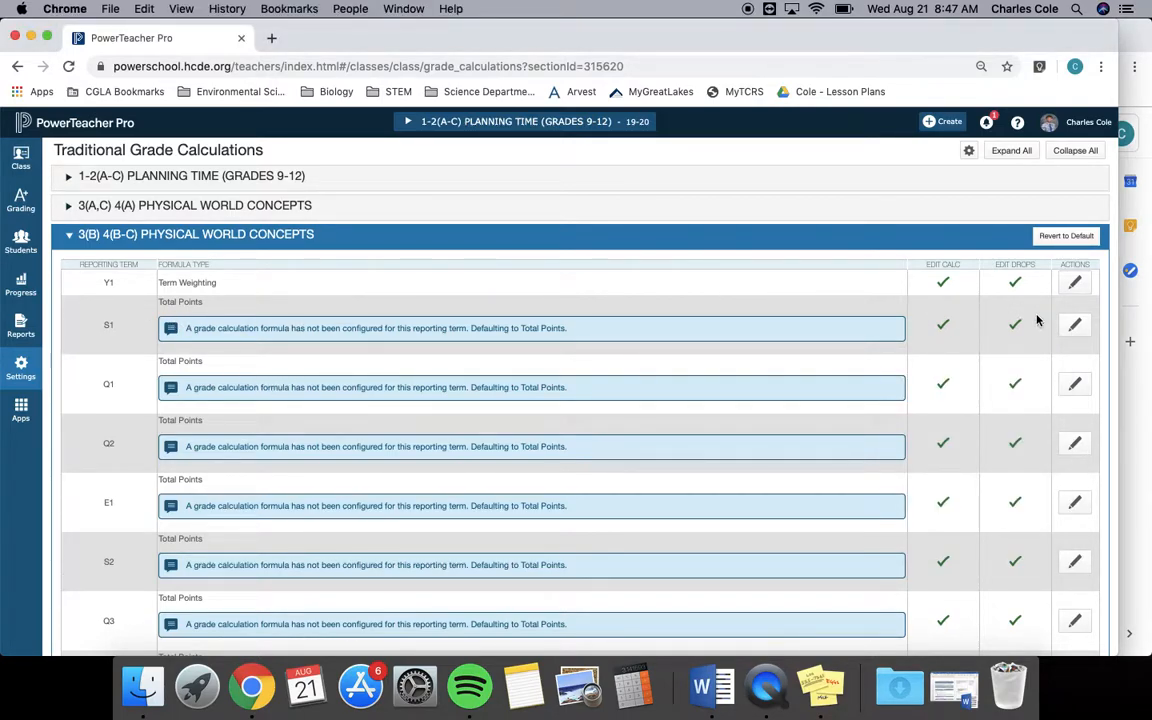
pyautogui.click(1074, 324)
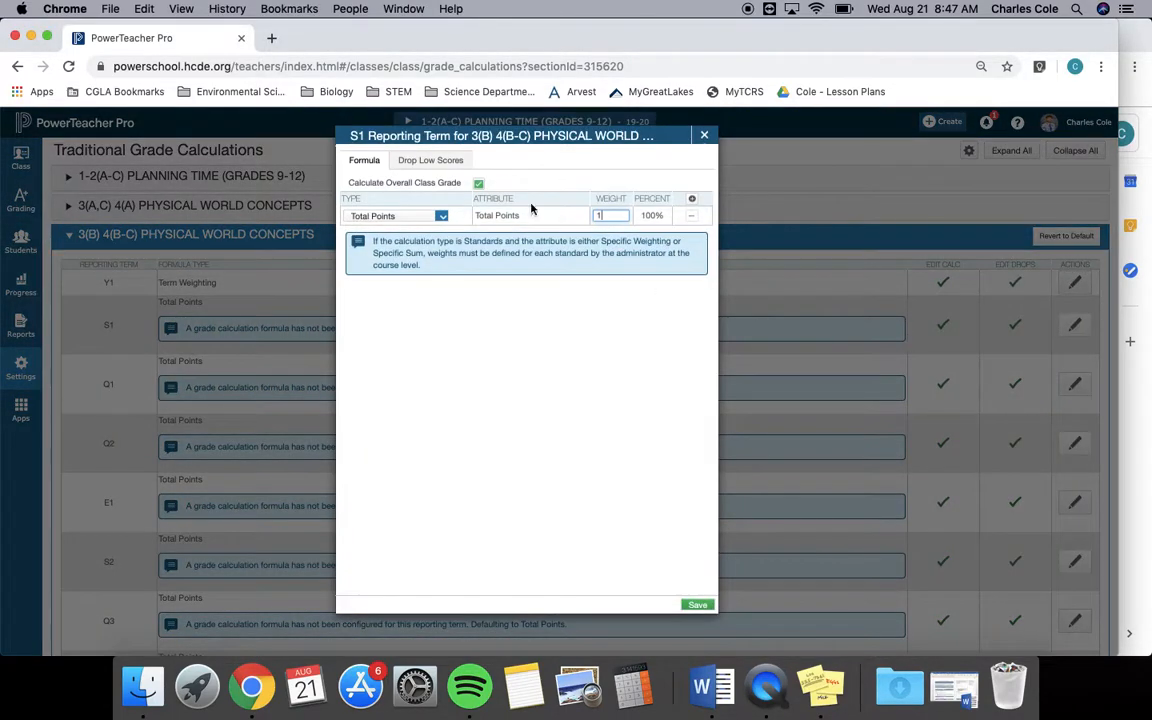
pyautogui.click(479, 184)
pyautogui.click(689, 606)
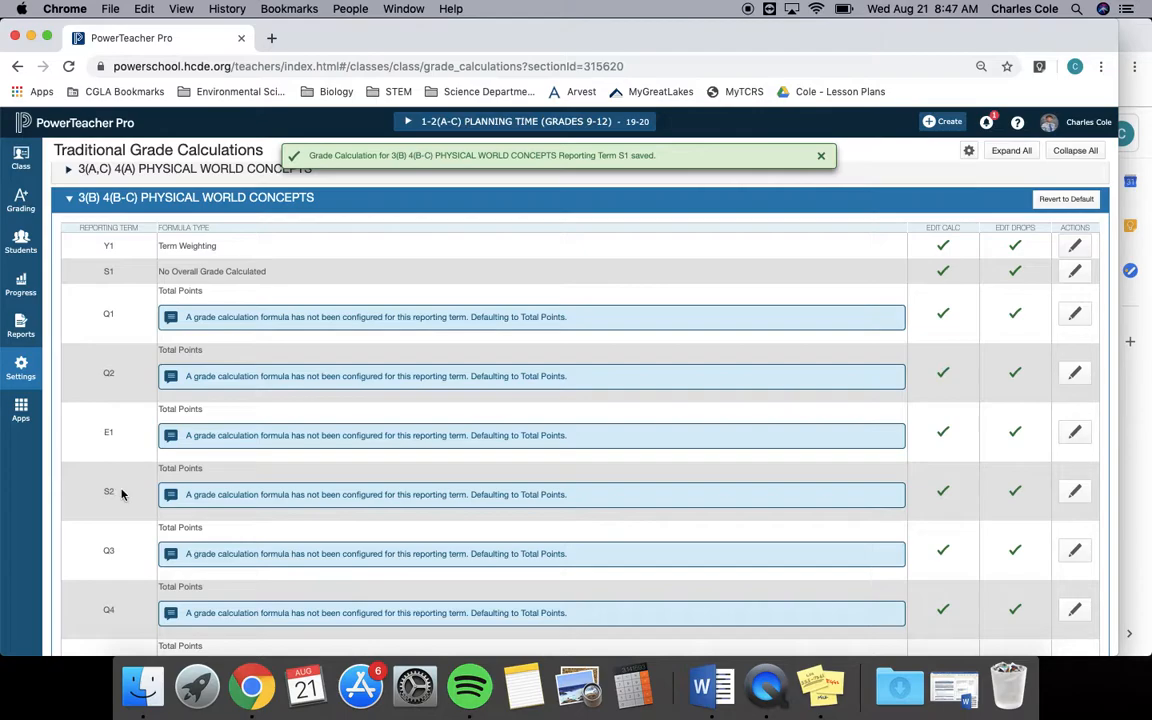
# Turn off Calculate Overall Class Grade for the S2 and E1 reporting terms, saving each one.
pyautogui.click(1074, 491)
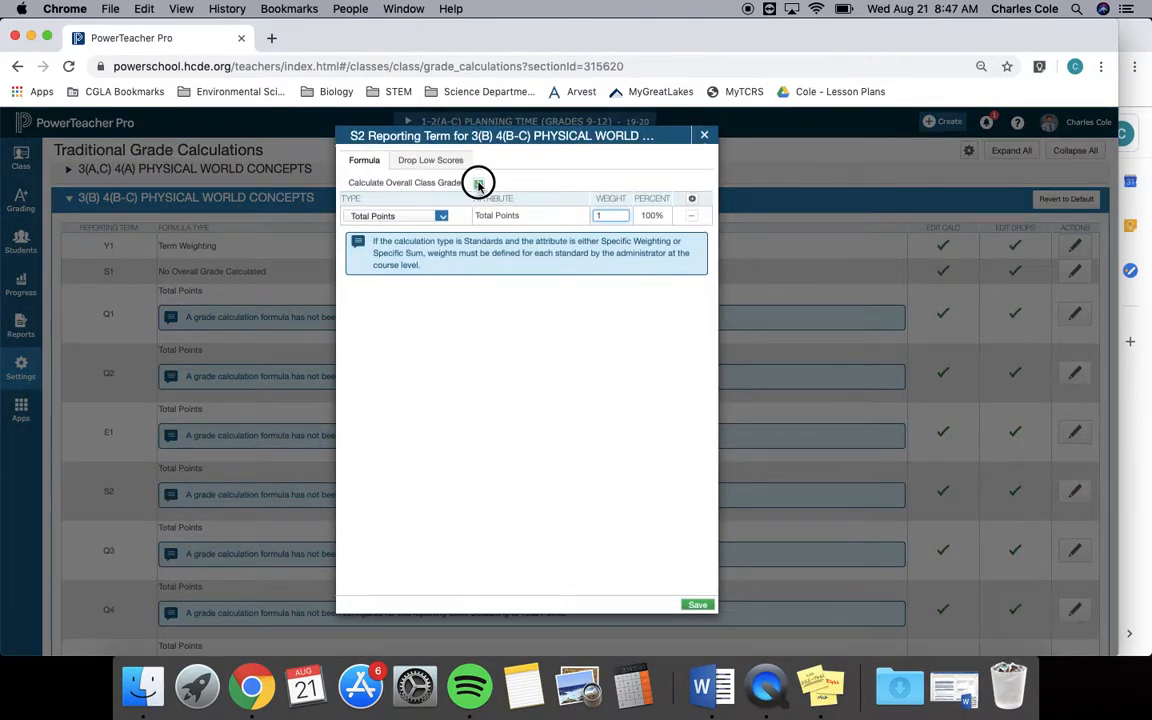
pyautogui.click(479, 183)
pyautogui.click(693, 606)
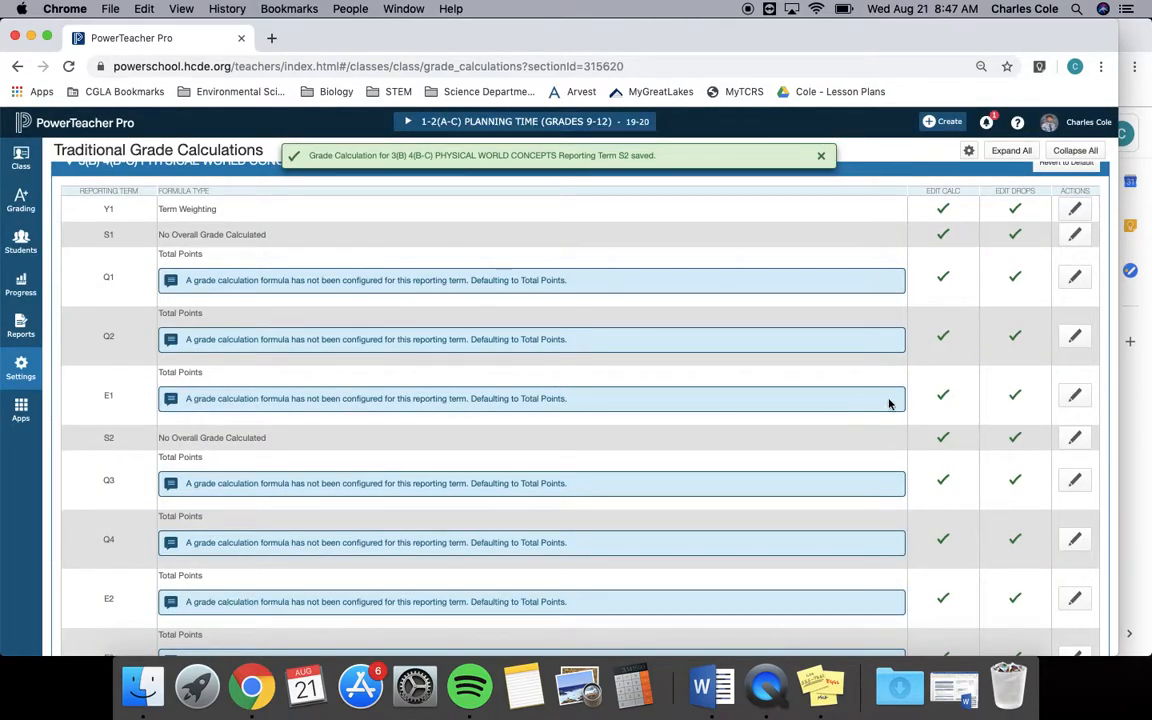
pyautogui.click(1074, 395)
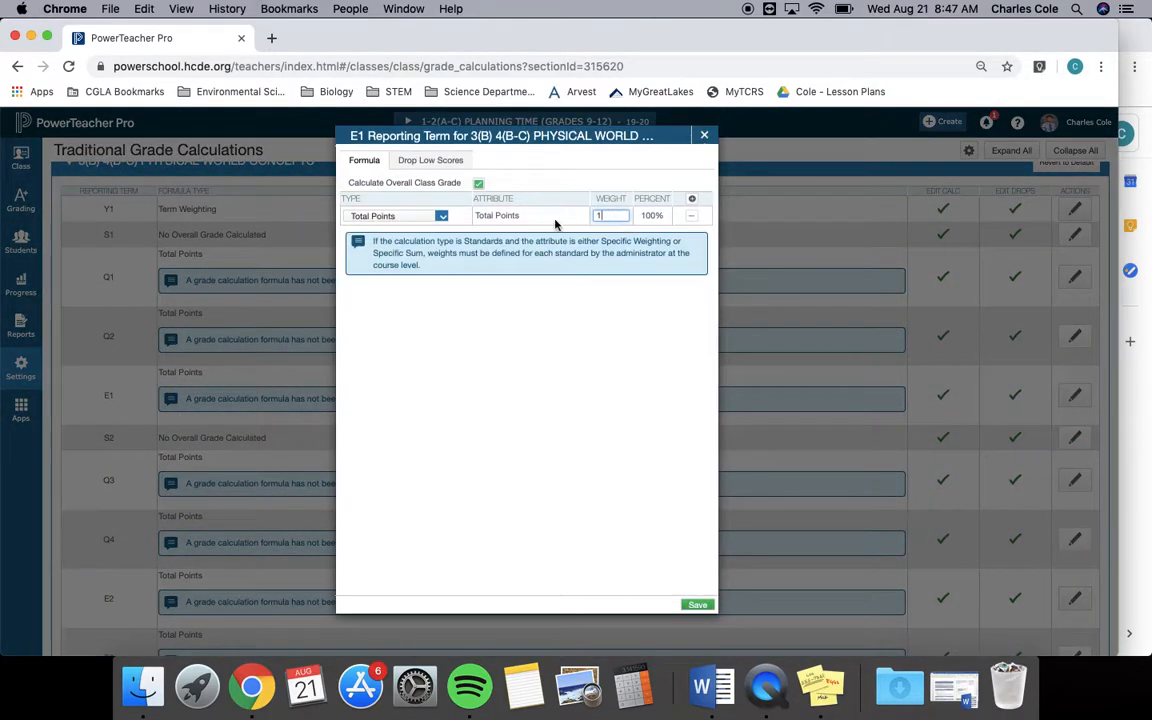
pyautogui.click(478, 183)
pyautogui.click(696, 606)
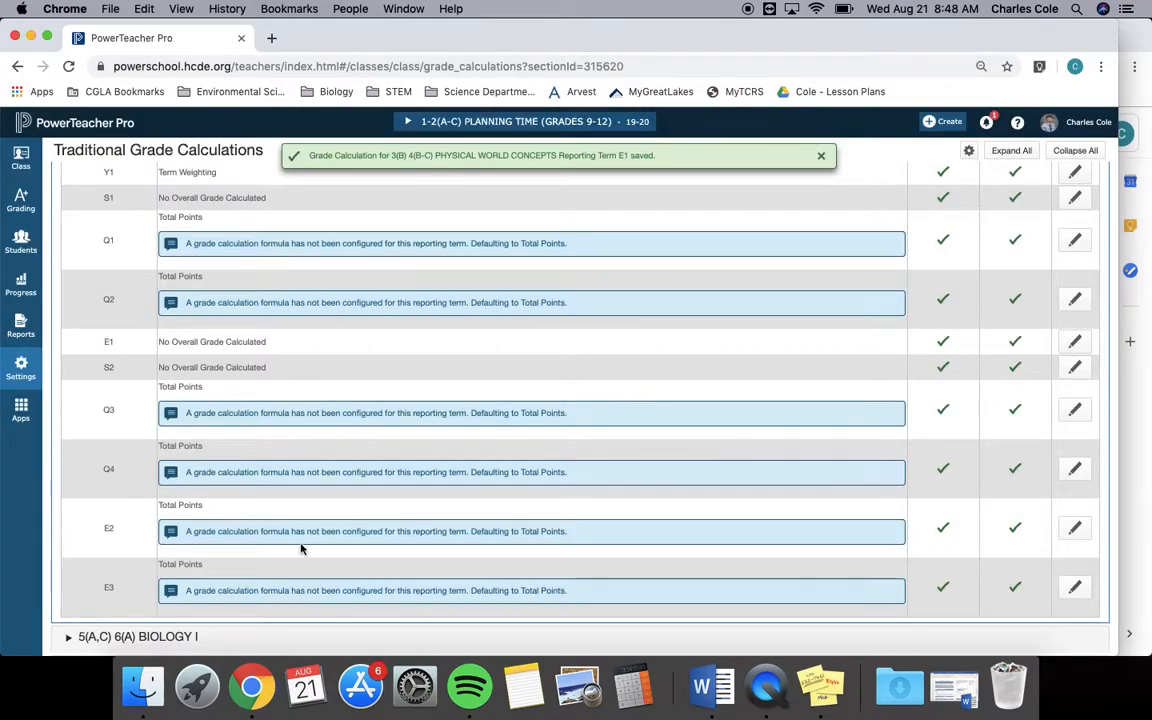
# Turn off Calculate Overall Class Grade for the E2 and E3 reporting terms, saving each one.
pyautogui.click(1076, 527)
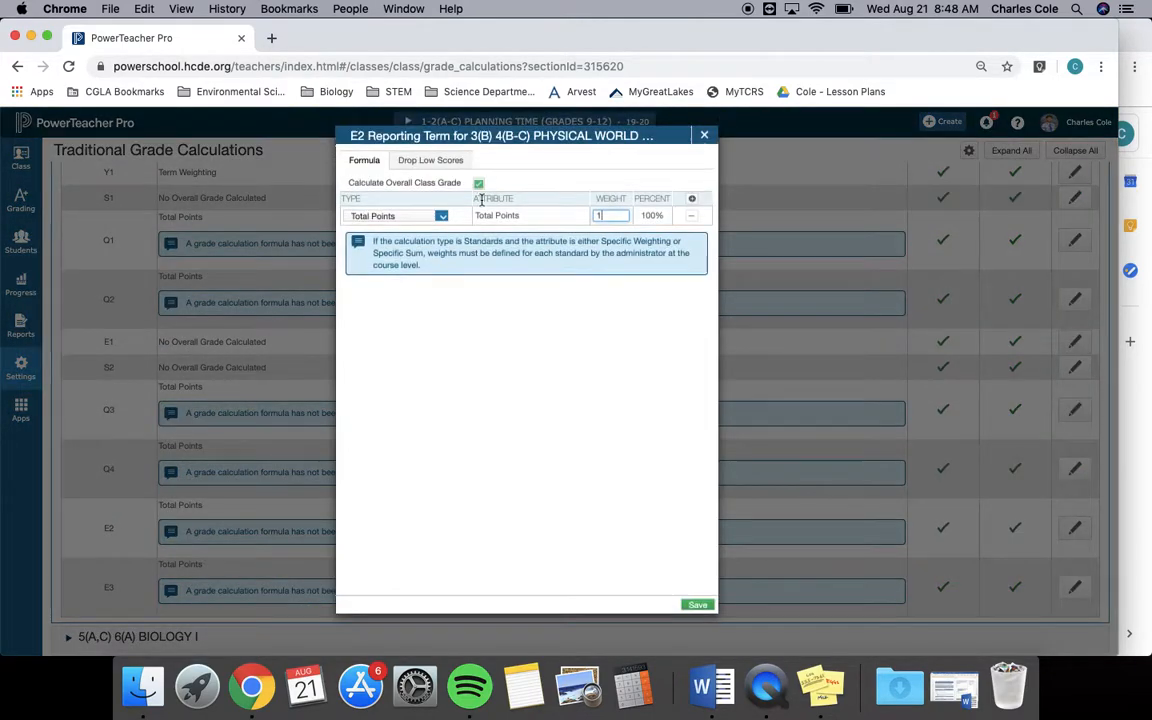
pyautogui.click(479, 184)
pyautogui.click(697, 605)
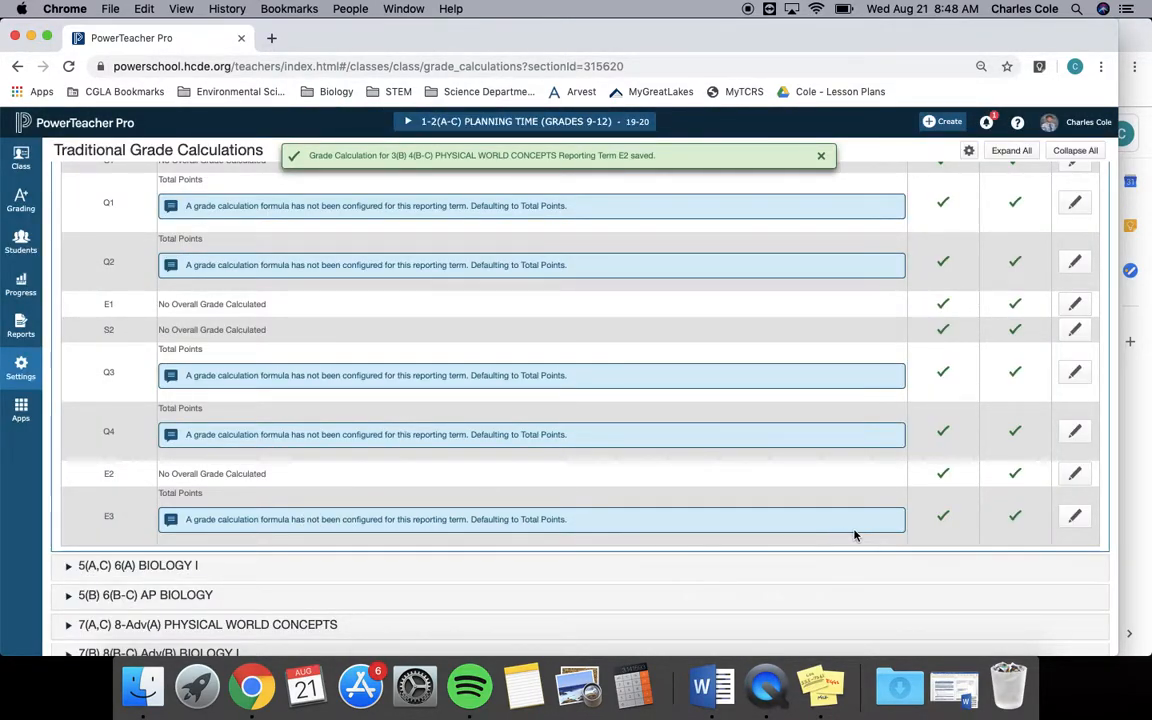
pyautogui.click(1074, 515)
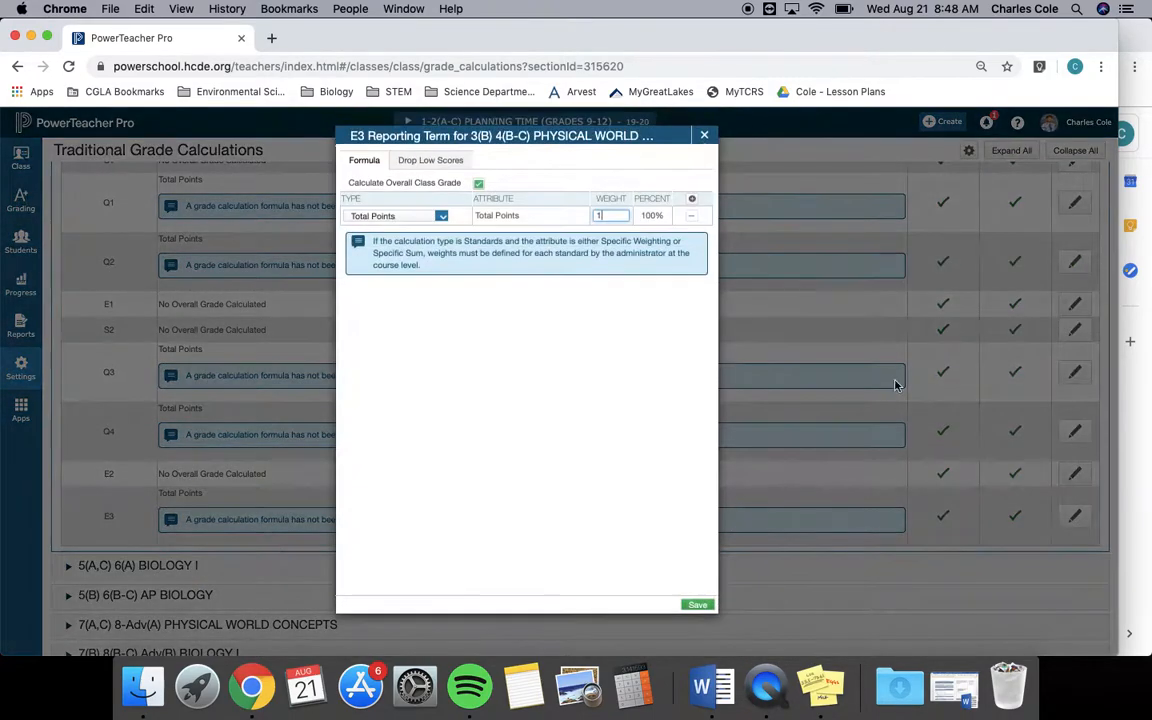
pyautogui.click(479, 184)
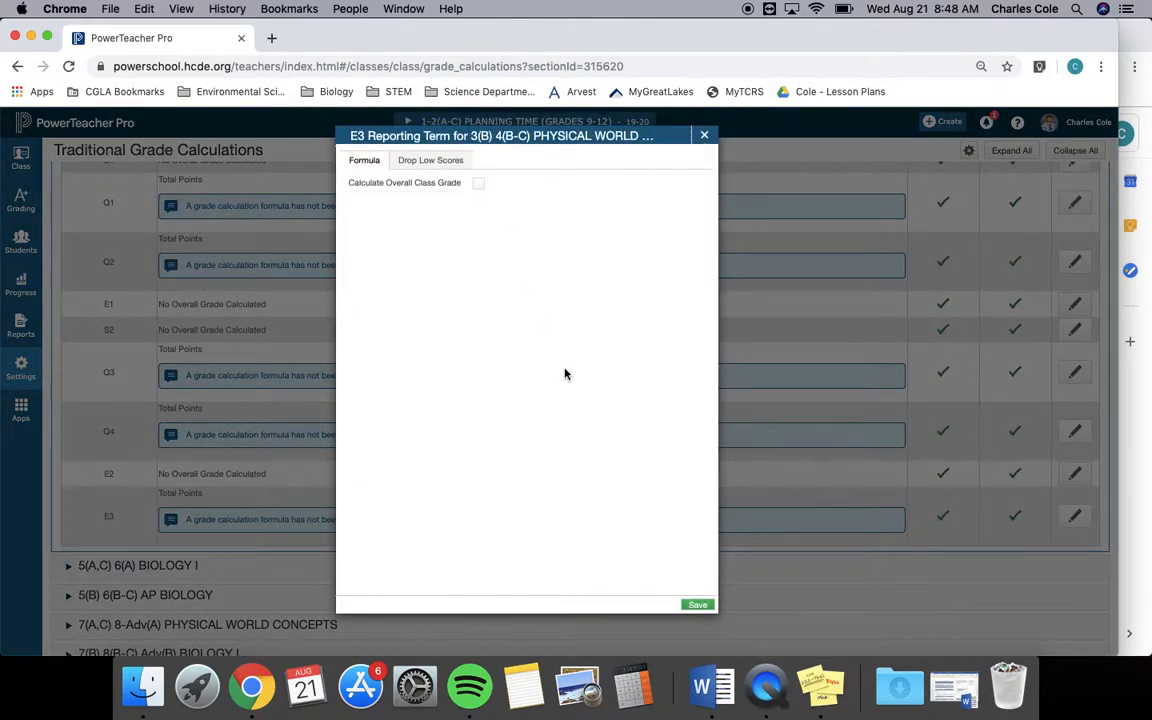
pyautogui.click(697, 604)
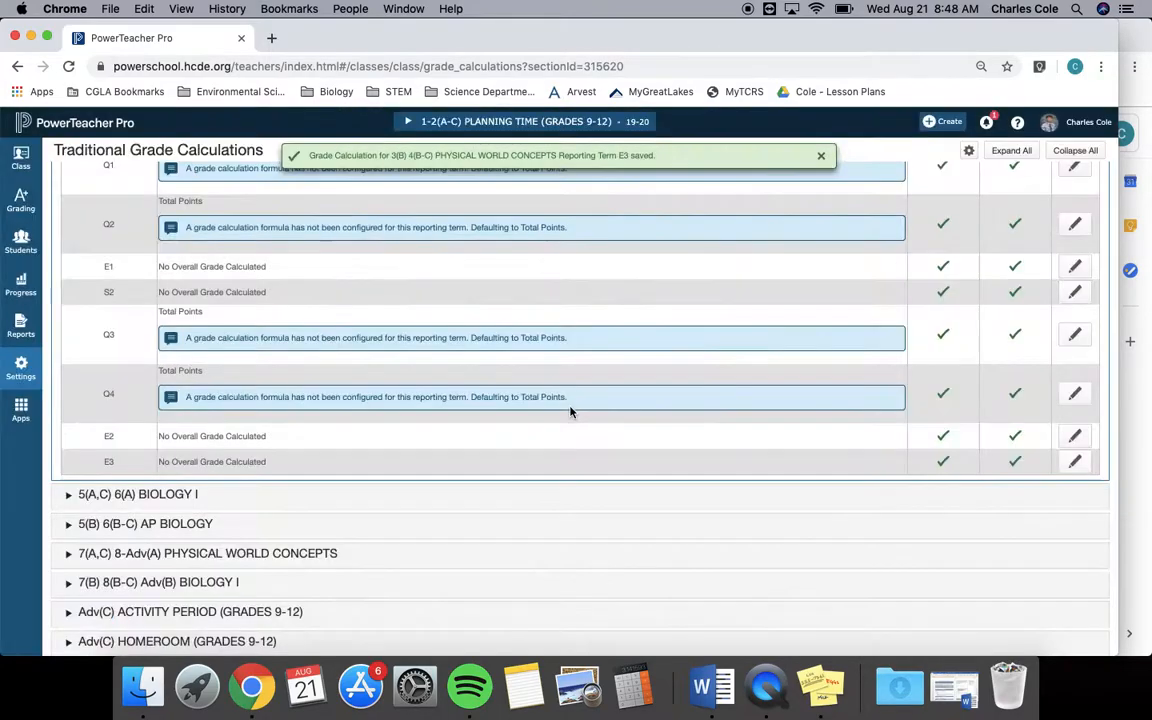
# Bring up the grade distribution note in Stickies to check the category weights for each quarter.
pyautogui.scroll(2, 571, 414)
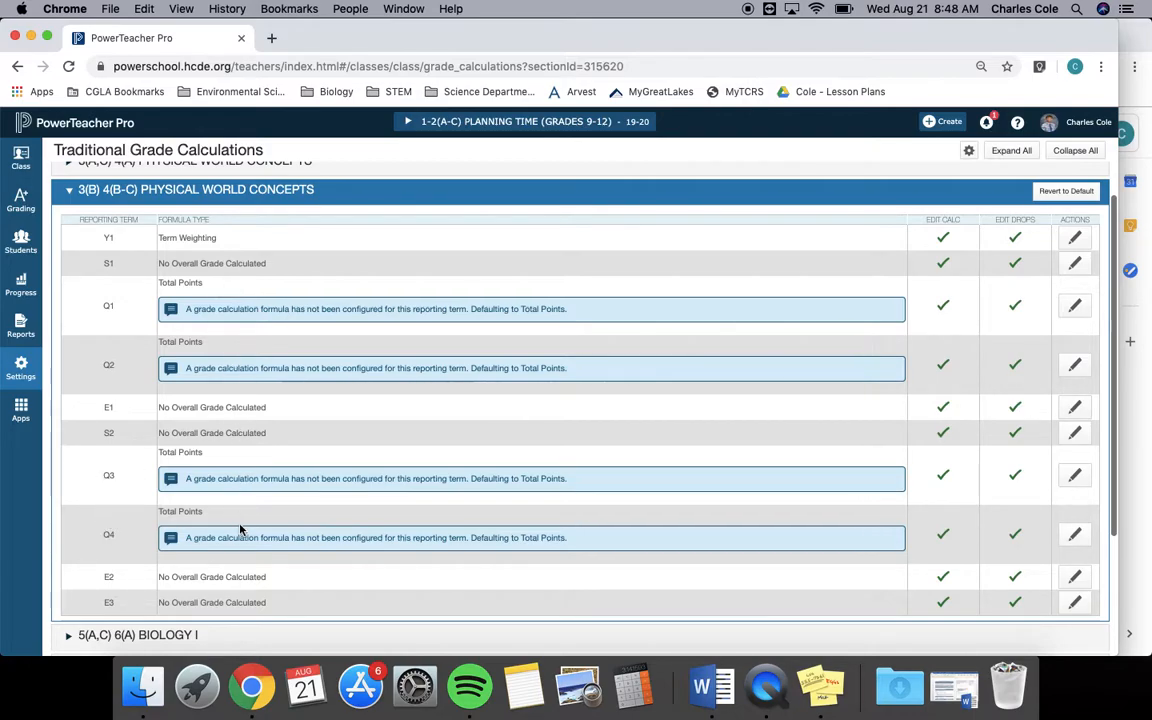
pyautogui.click(821, 686)
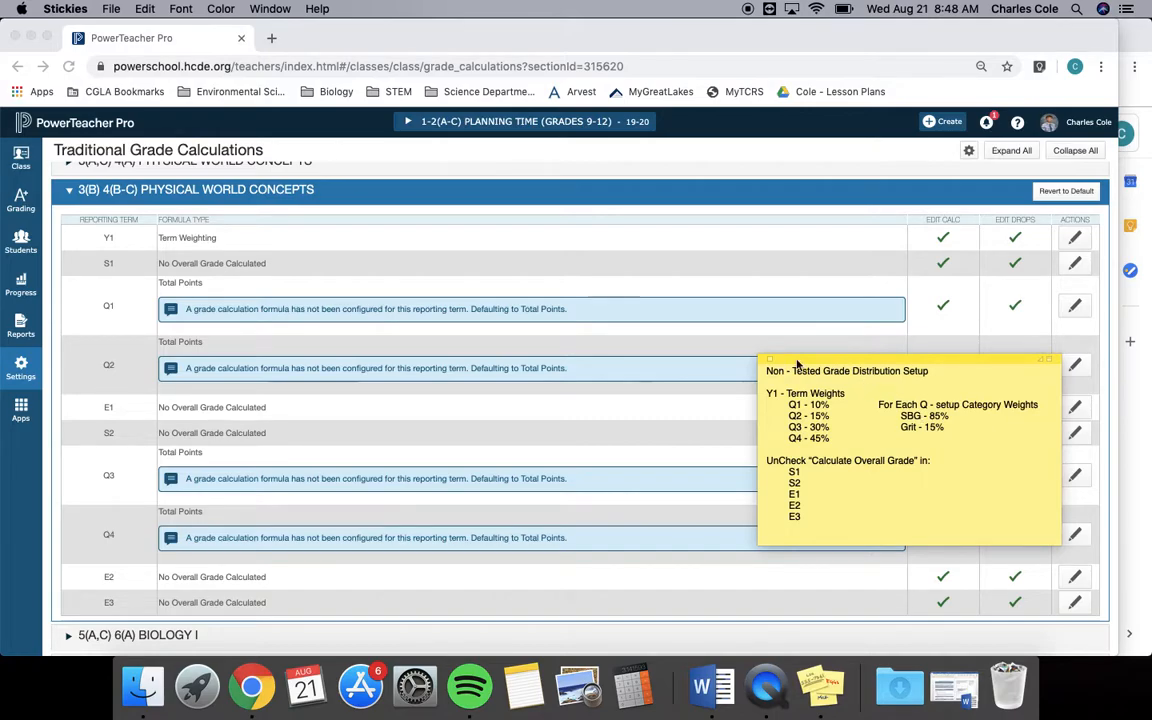
# Change the Q1 formula to Category Weighting with the SBG category at a weight of 85.
pyautogui.click(733, 316)
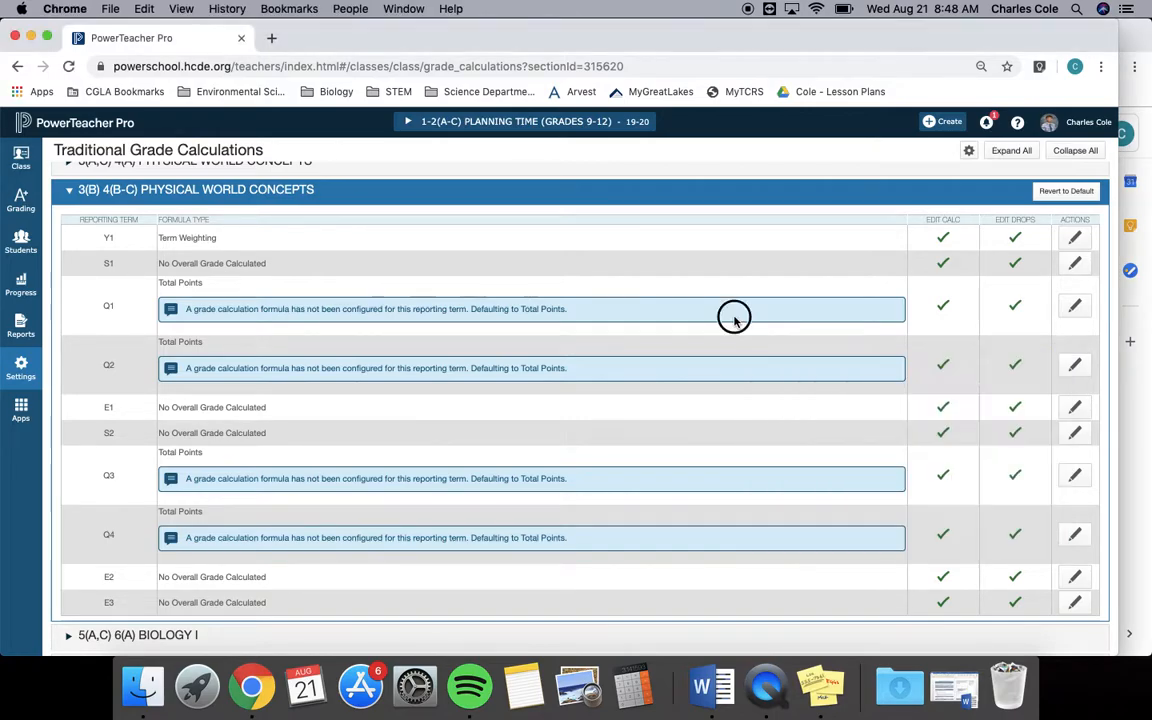
pyautogui.click(1072, 309)
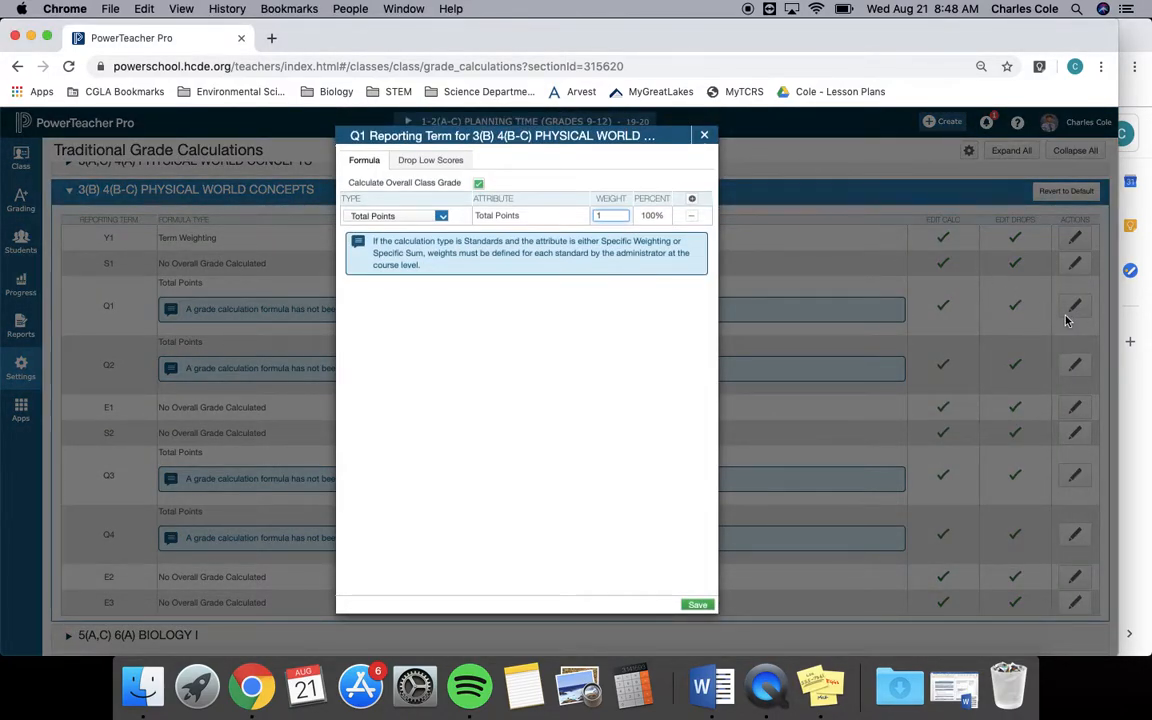
pyautogui.click(440, 216)
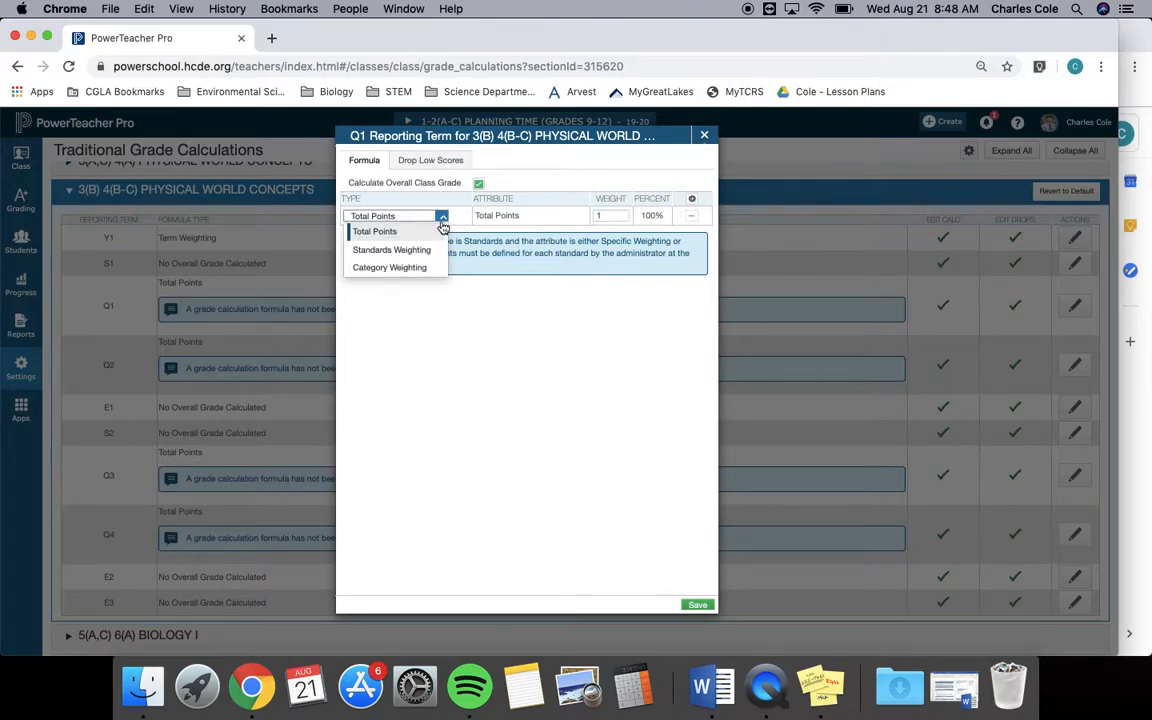
pyautogui.click(397, 269)
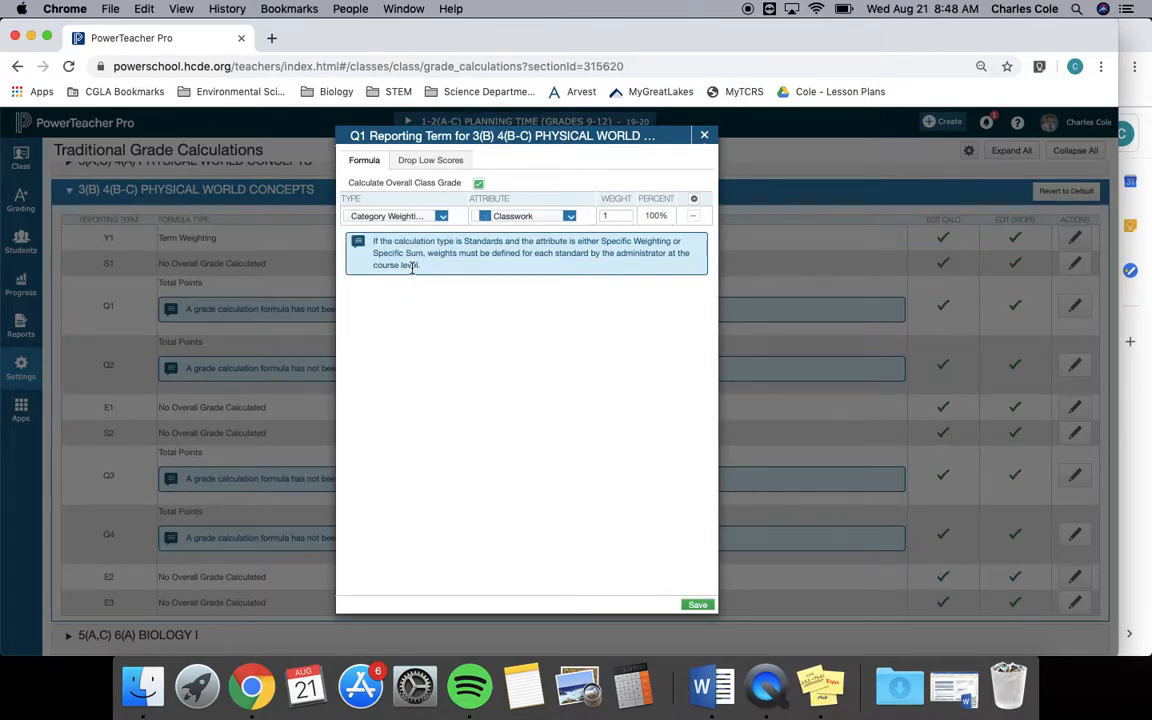
pyautogui.click(568, 216)
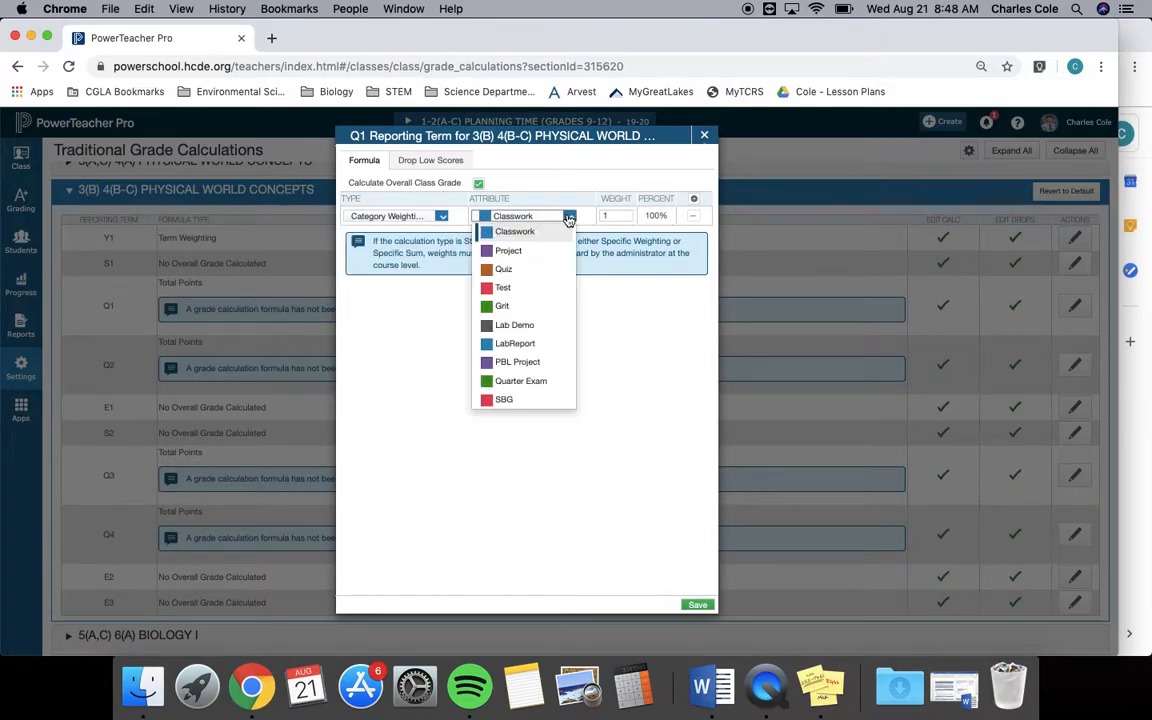
pyautogui.click(530, 399)
pyautogui.doubleClick(614, 215)
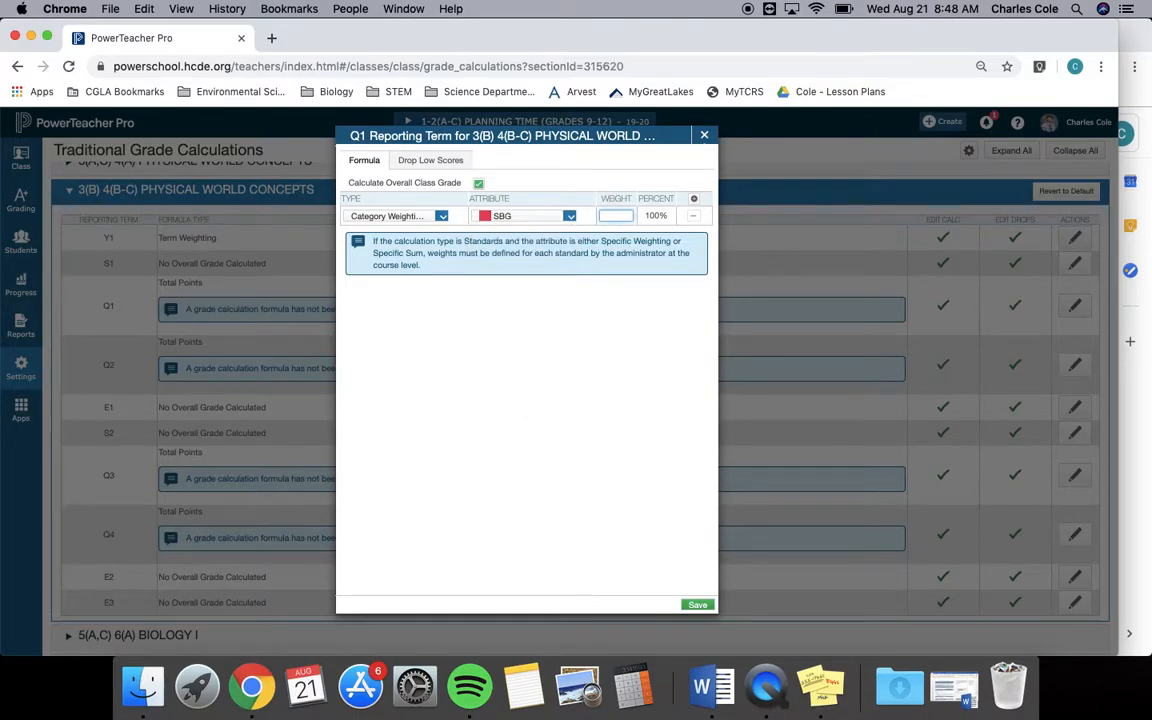
# Add a second Category Weighting row to Q1 for Grit with a weight of 15 and save the formula.
pyautogui.click(697, 203)
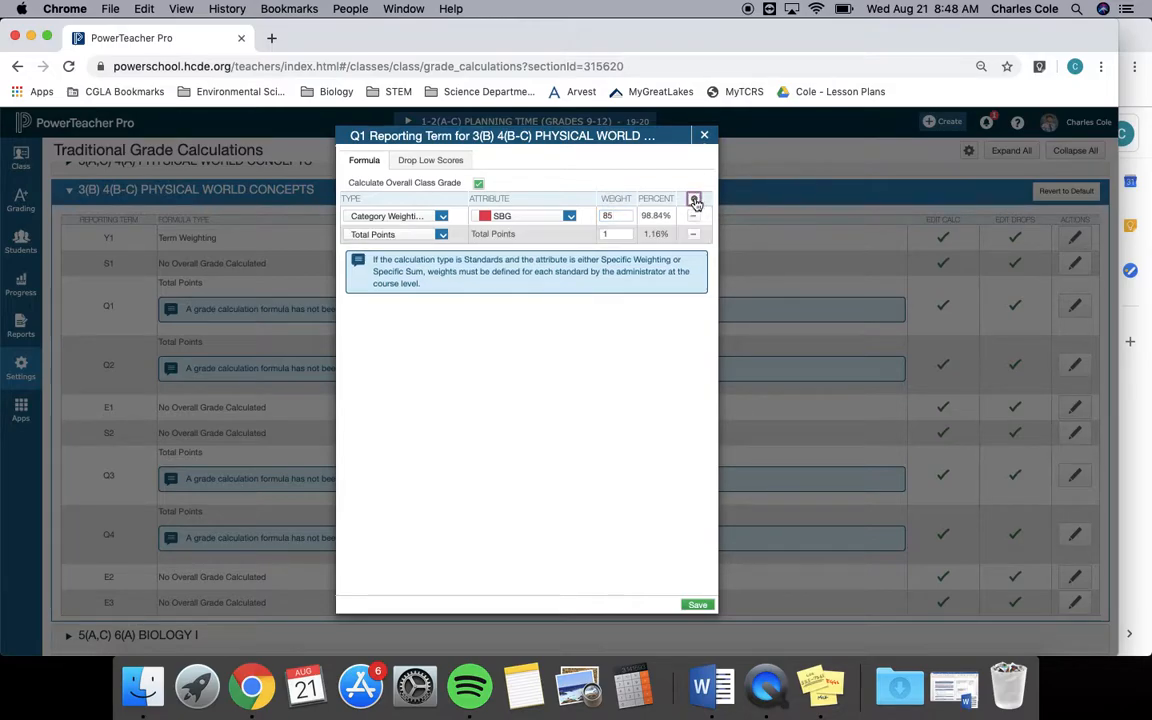
pyautogui.click(442, 235)
pyautogui.click(404, 283)
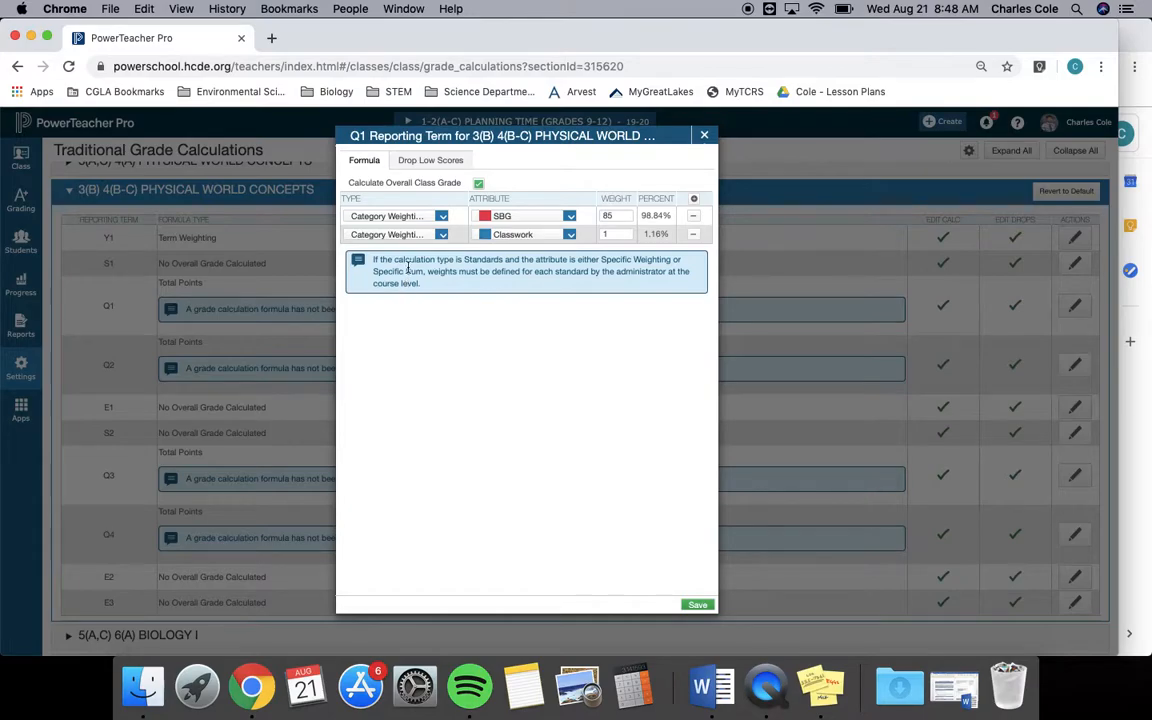
pyautogui.click(515, 232)
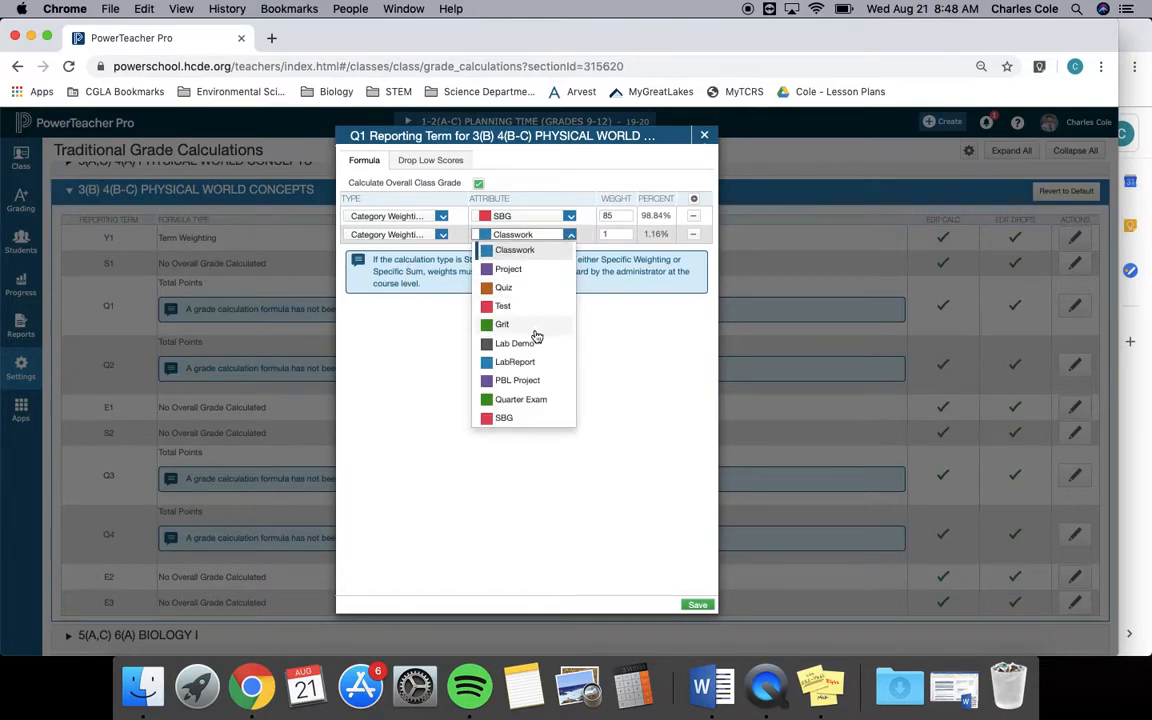
pyautogui.click(521, 326)
pyautogui.click(616, 236)
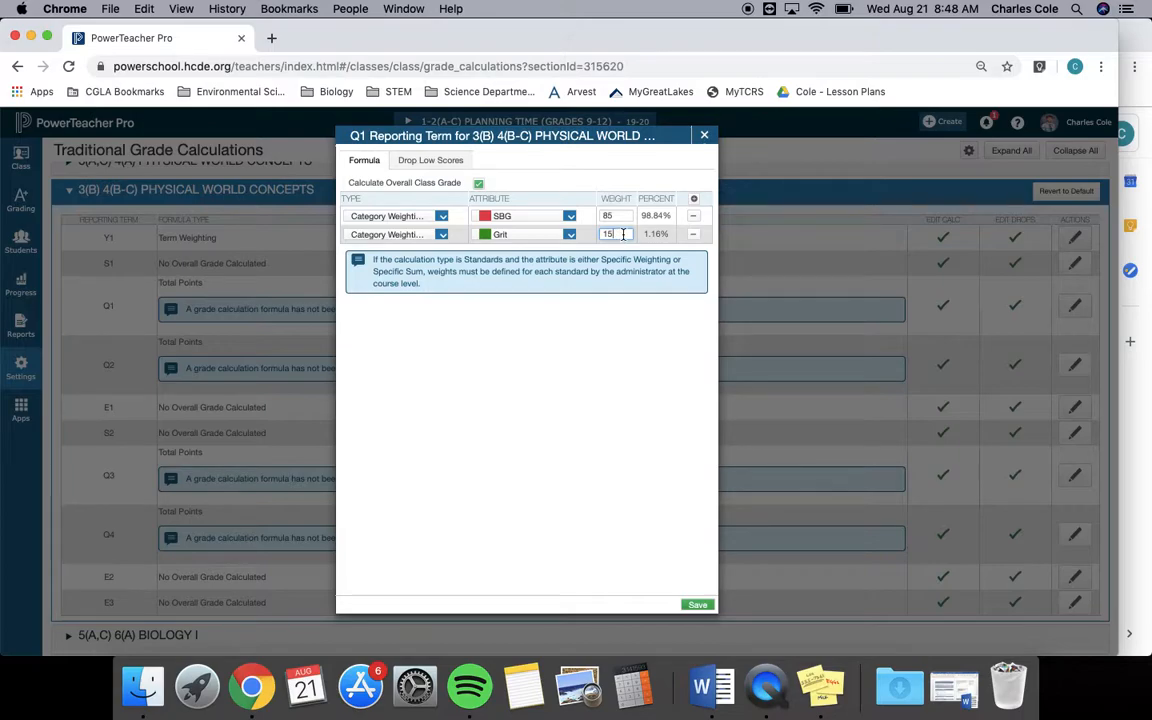
pyautogui.click(700, 605)
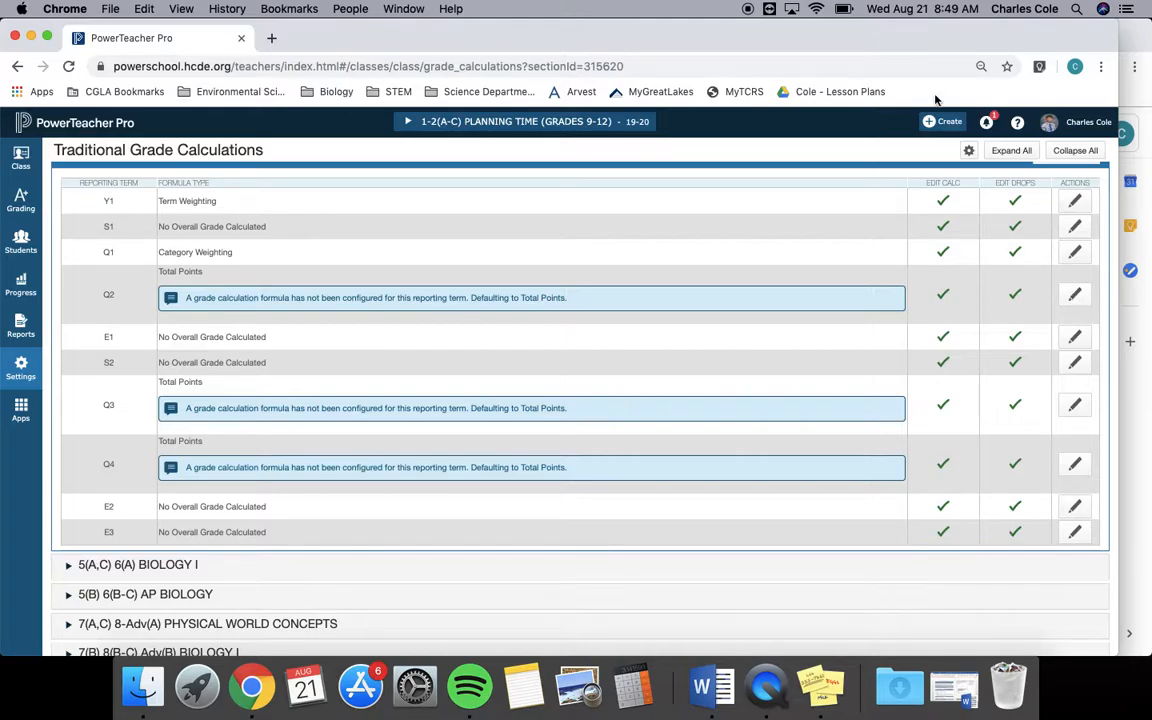
# Change the Q2 formula to Category Weighting with the SBG category at a weight of 85.
pyautogui.click(1076, 294)
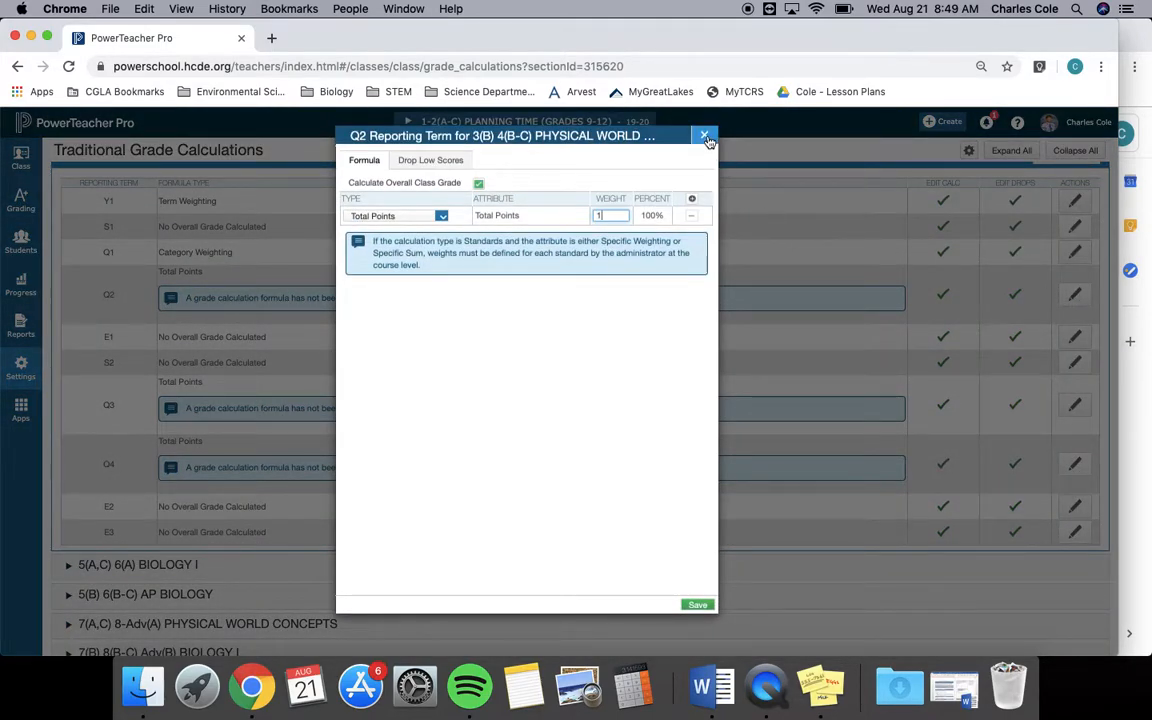
pyautogui.click(437, 216)
pyautogui.click(410, 266)
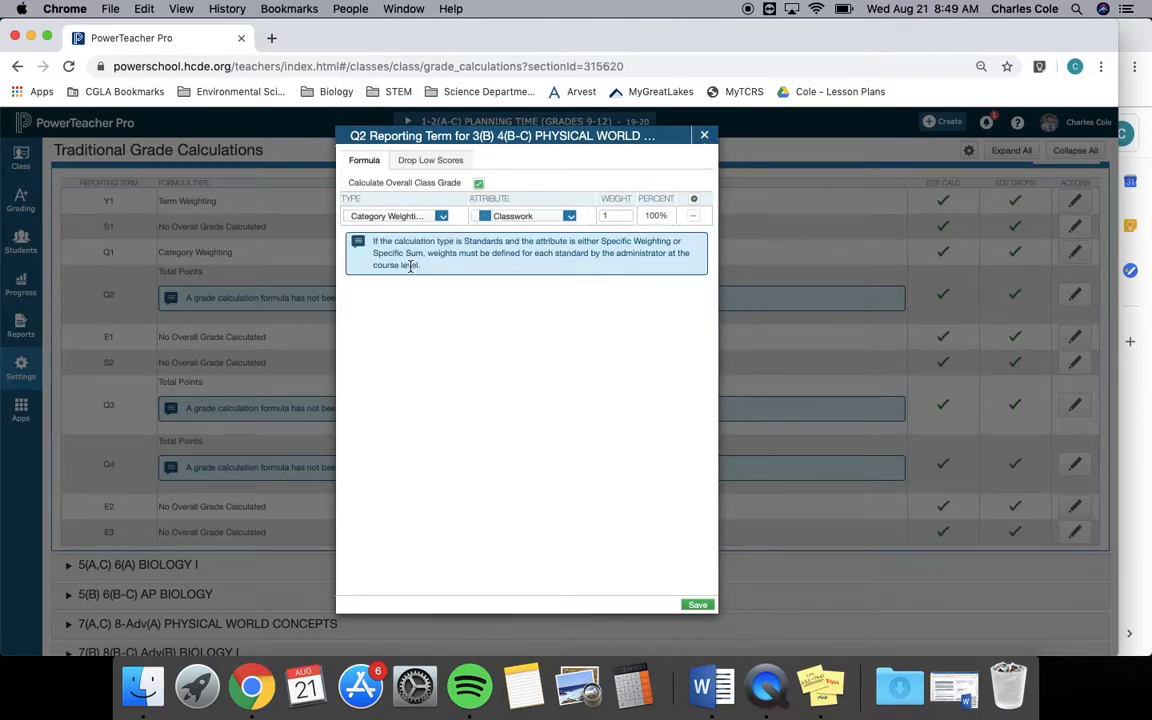
pyautogui.click(560, 217)
pyautogui.click(521, 400)
pyautogui.click(613, 216)
pyautogui.write('85')
# Add a second Category Weighting row to Q2 for Grit with a weight of 15 and save the formula.
pyautogui.click(694, 200)
pyautogui.click(398, 233)
pyautogui.click(400, 285)
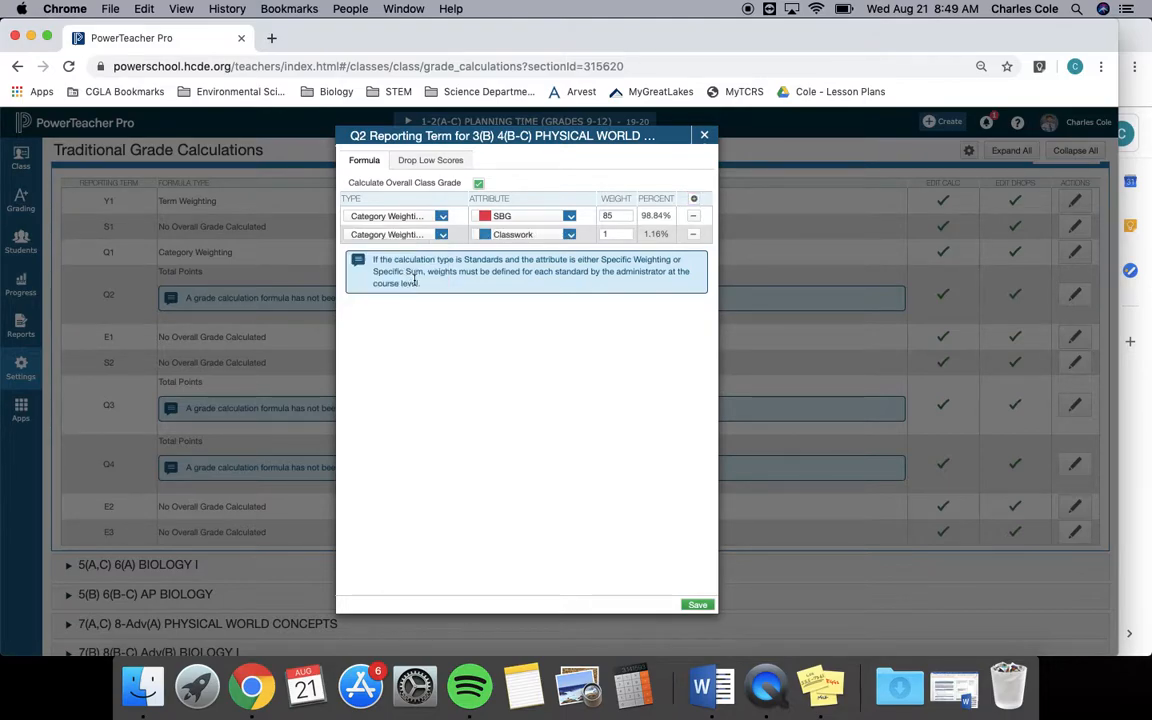
pyautogui.click(569, 235)
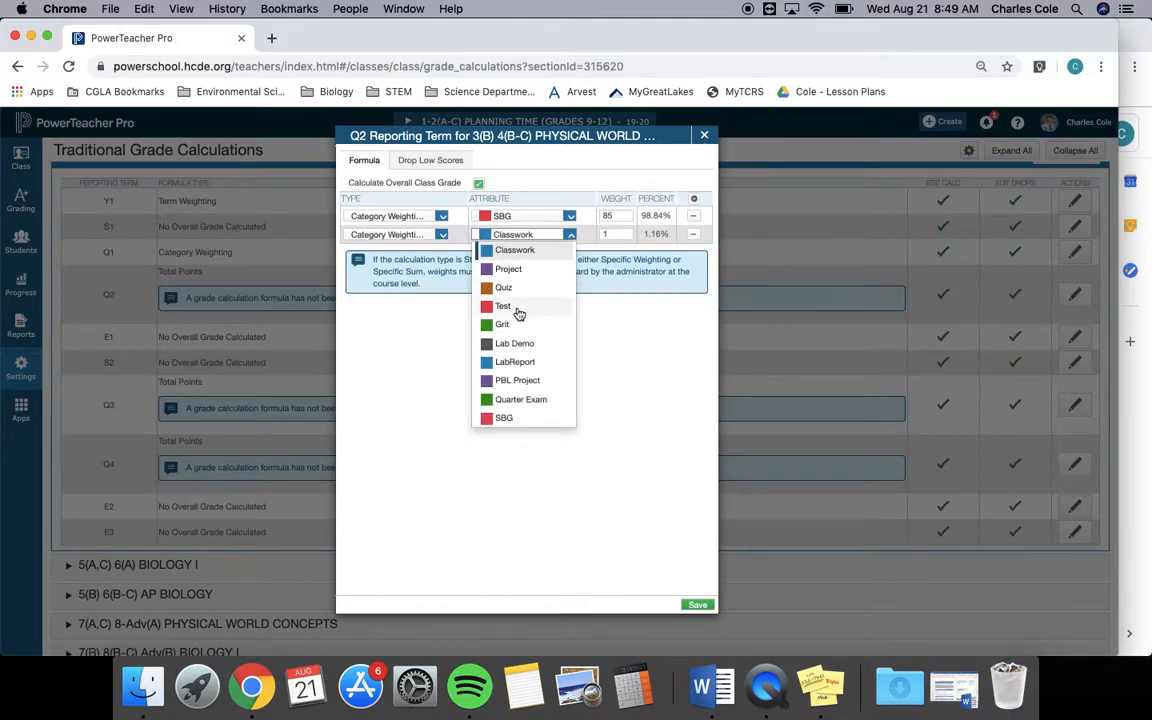
pyautogui.click(516, 325)
pyautogui.click(610, 234)
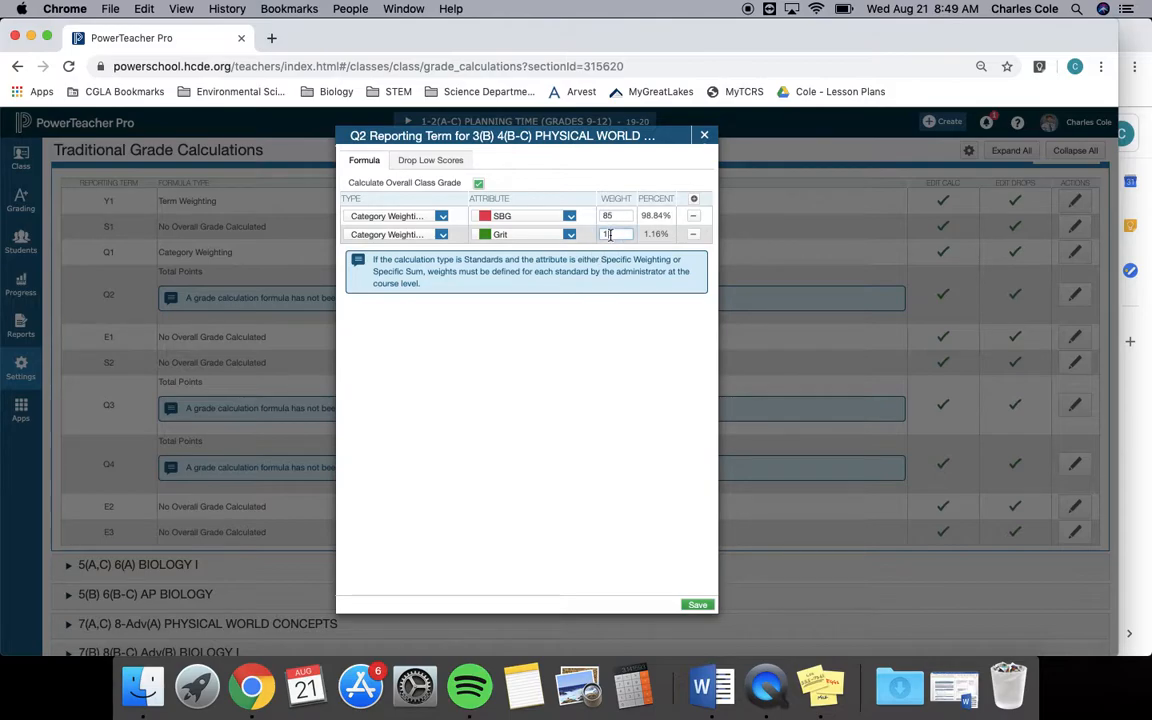
pyautogui.write('5')
pyautogui.click(697, 604)
# Change the Q3 formula to Category Weighting with the SBG category at a weight of 85.
pyautogui.scroll(2, 791, 297)
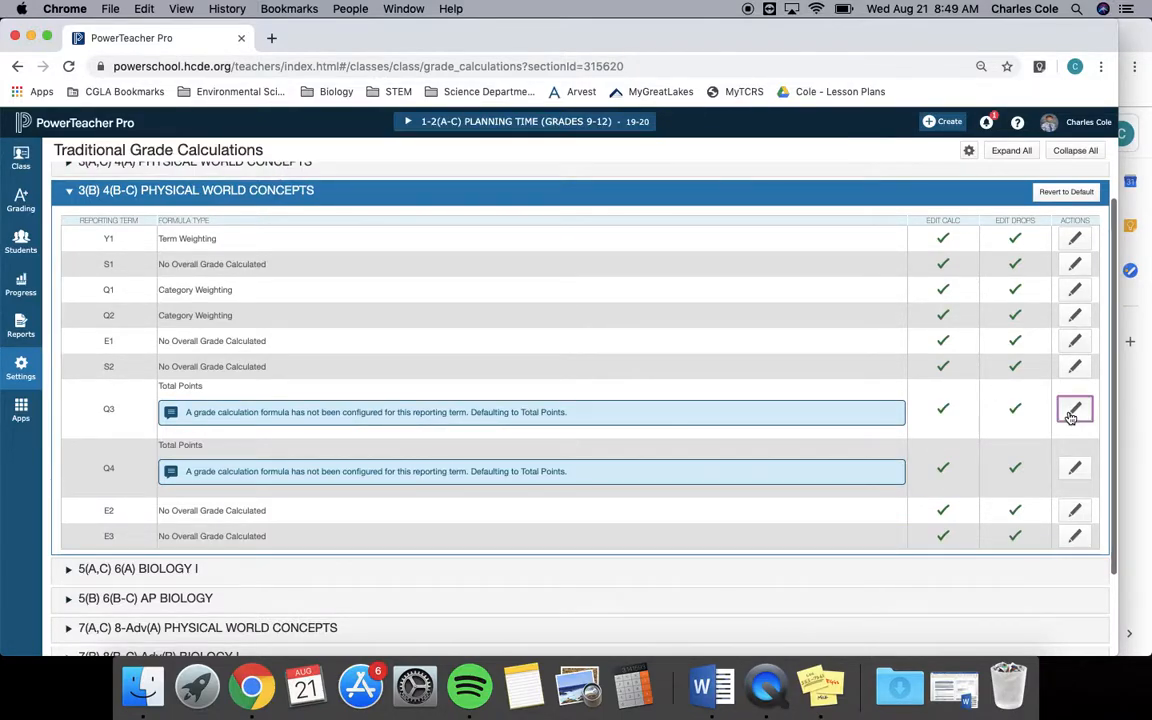
pyautogui.click(1072, 412)
pyautogui.click(444, 219)
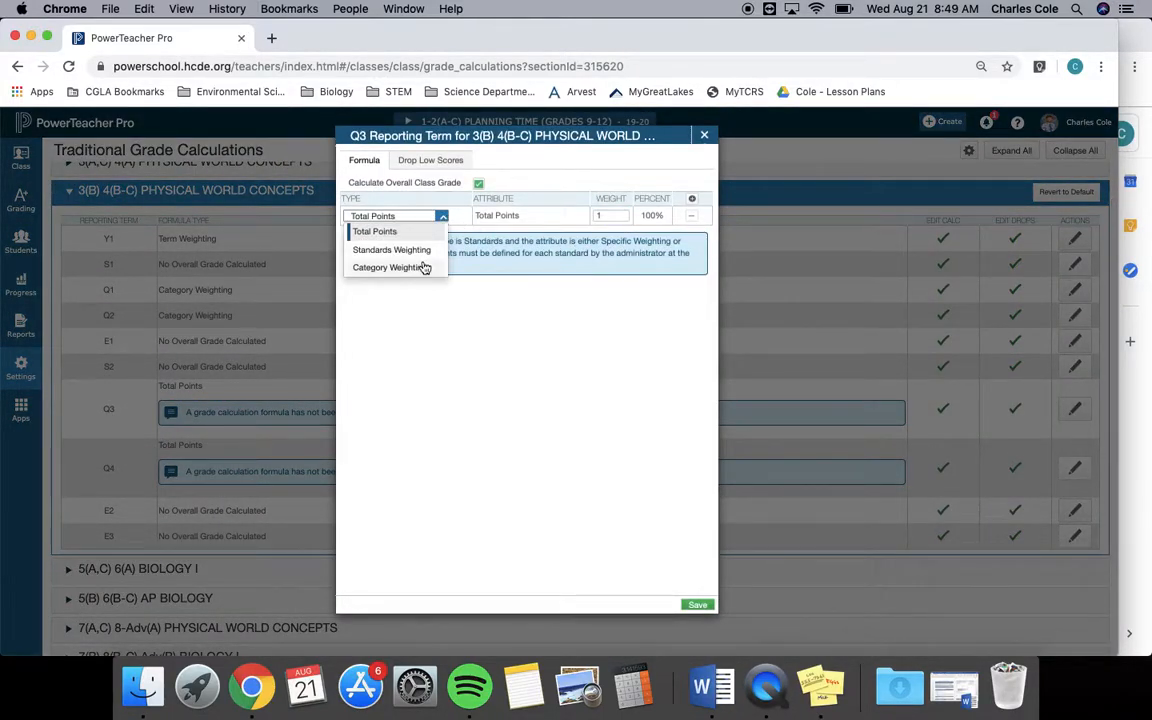
pyautogui.click(420, 265)
pyautogui.click(570, 216)
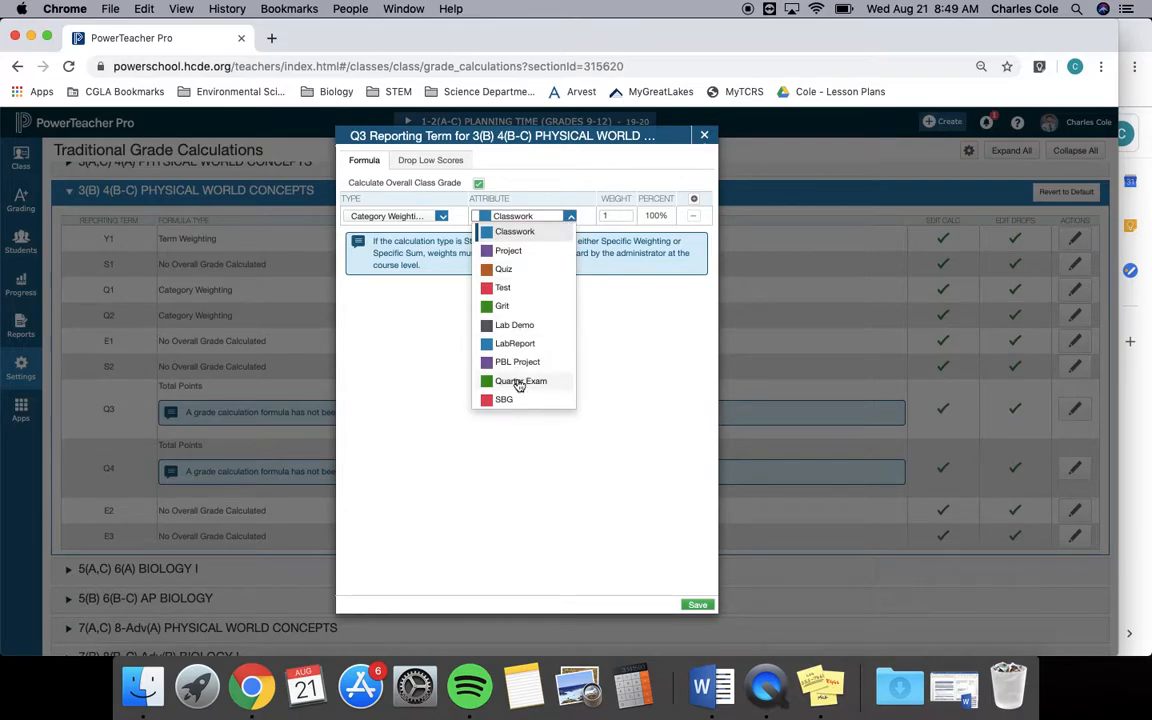
pyautogui.click(515, 399)
pyautogui.click(610, 217)
pyautogui.write('85')
# Add a second Category Weighting row to Q3 for Grit with a weight of 15 and save the formula.
pyautogui.click(694, 198)
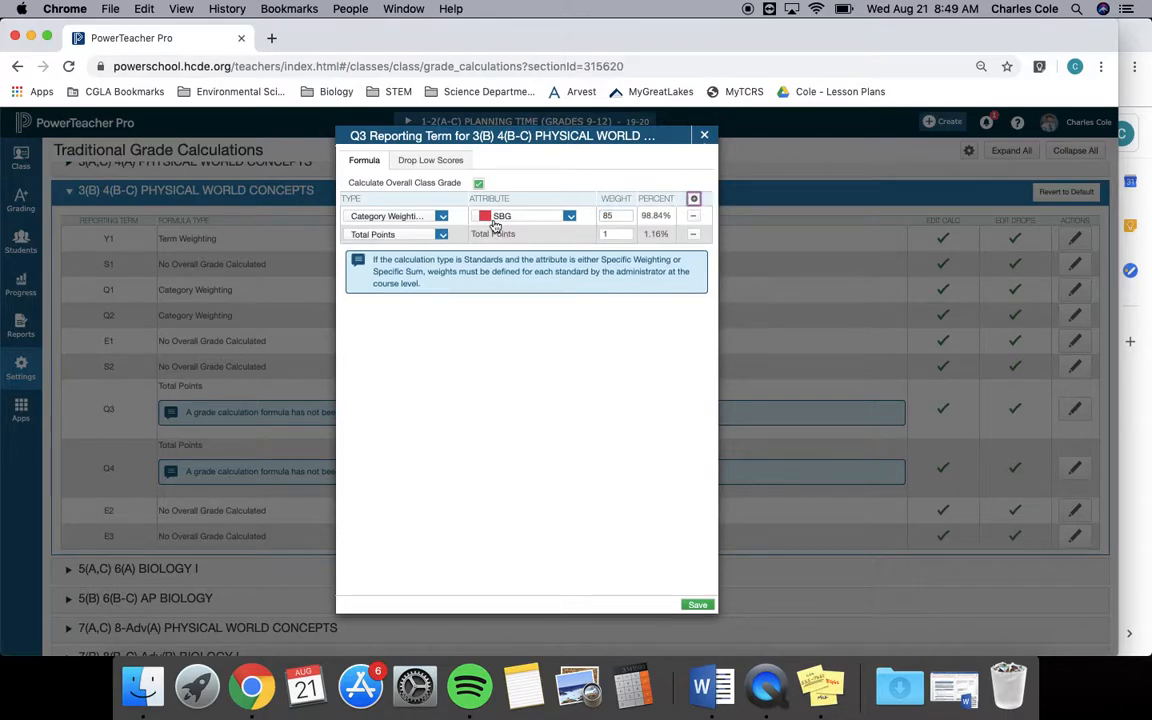
pyautogui.click(443, 240)
pyautogui.click(393, 283)
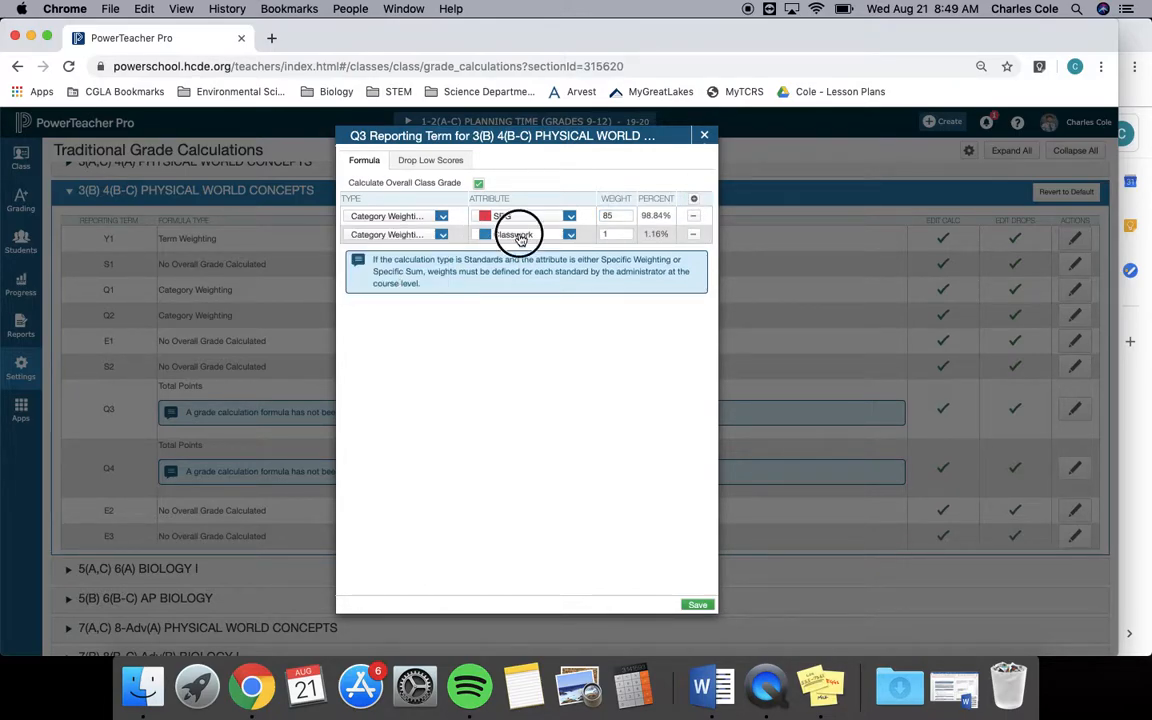
pyautogui.click(520, 240)
pyautogui.click(522, 325)
pyautogui.click(610, 236)
pyautogui.click(699, 603)
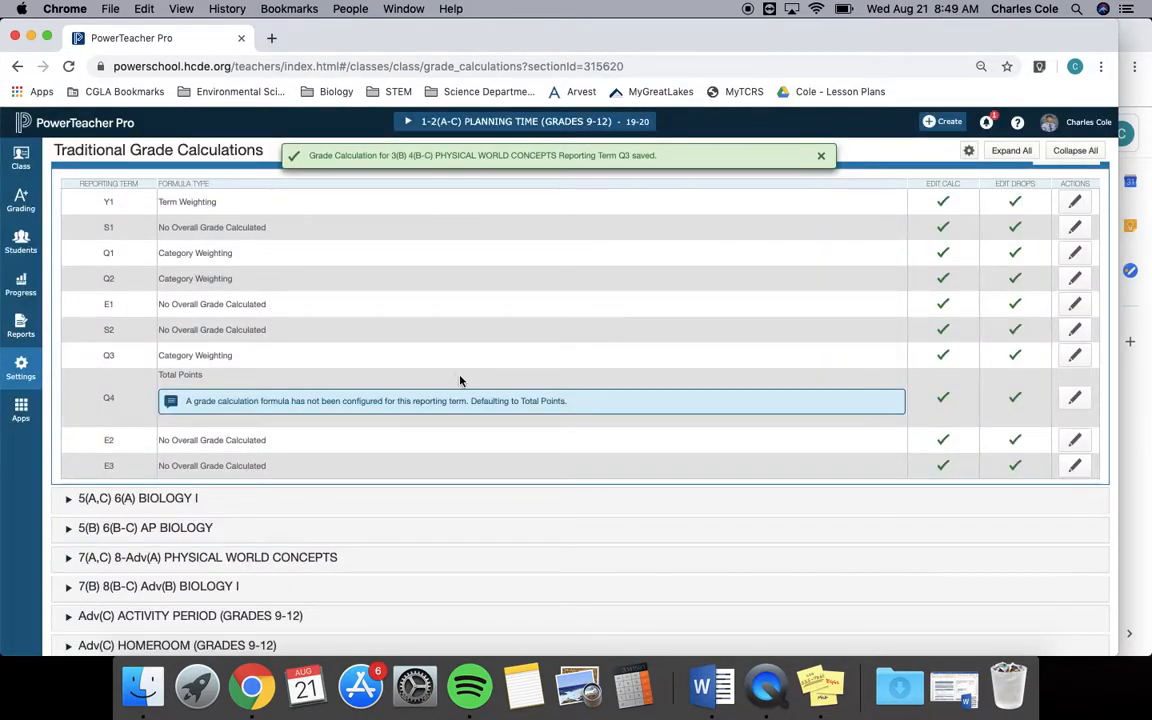
# Change the Q4 formula to Category Weighting with the SBG category at a weight of 85.
pyautogui.click(1076, 400)
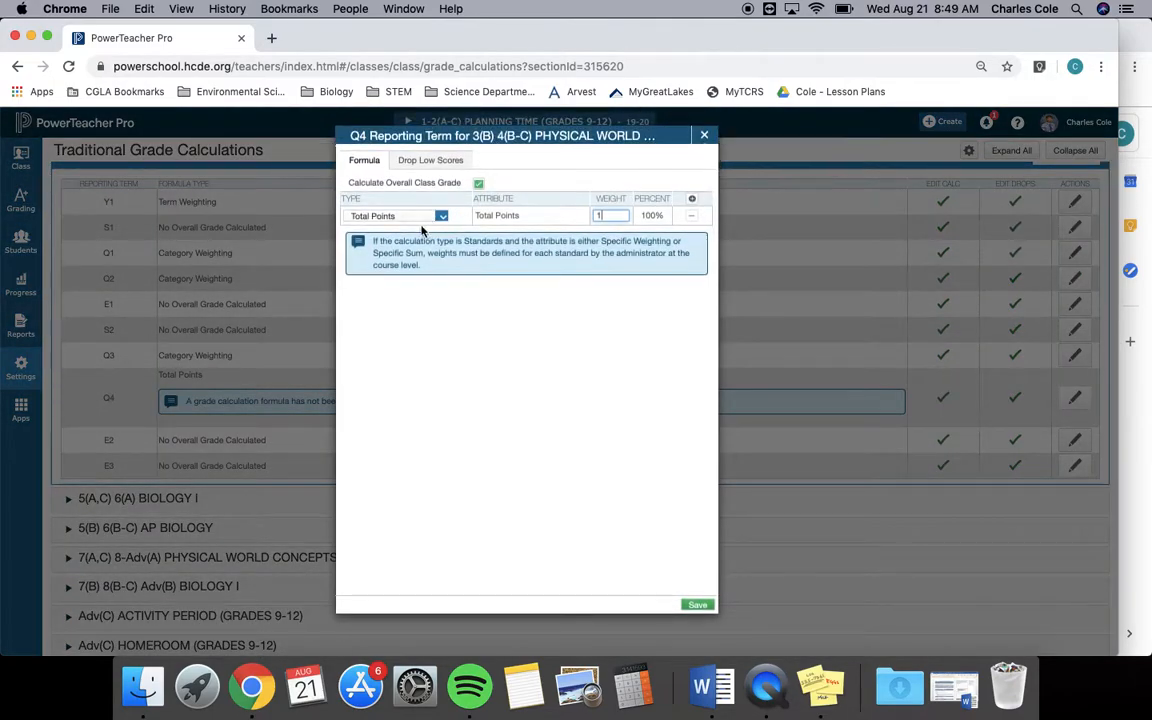
pyautogui.click(425, 218)
pyautogui.click(410, 266)
pyautogui.click(500, 216)
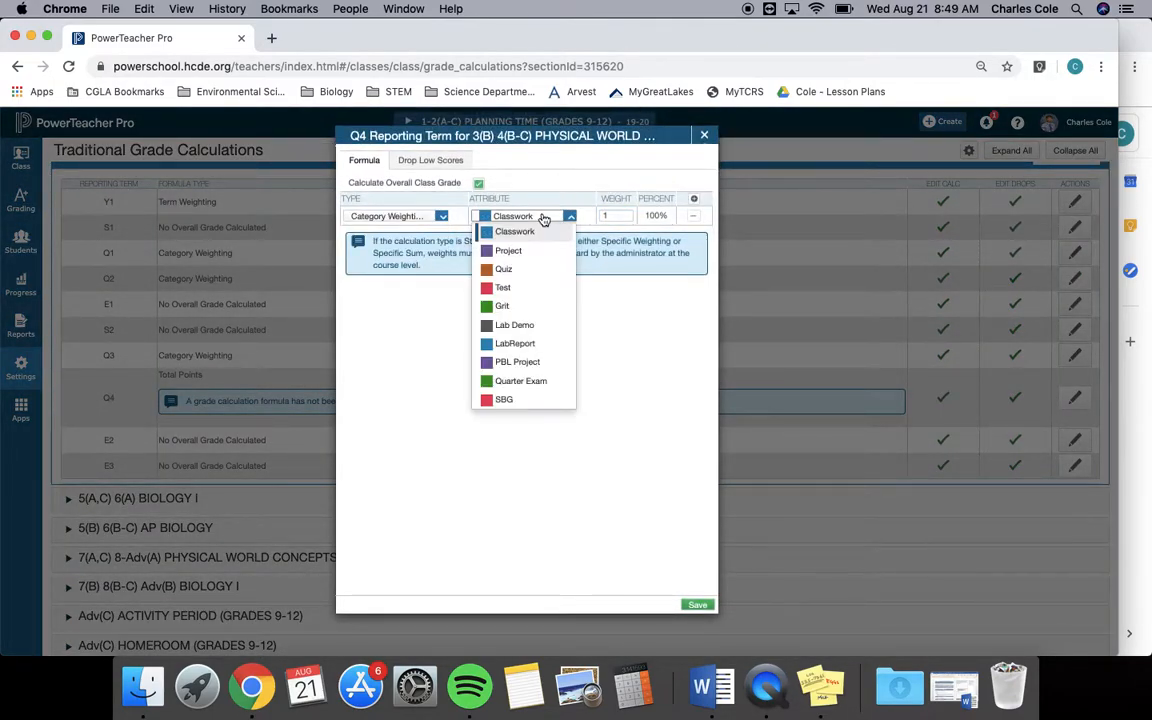
pyautogui.click(505, 398)
pyautogui.click(625, 215)
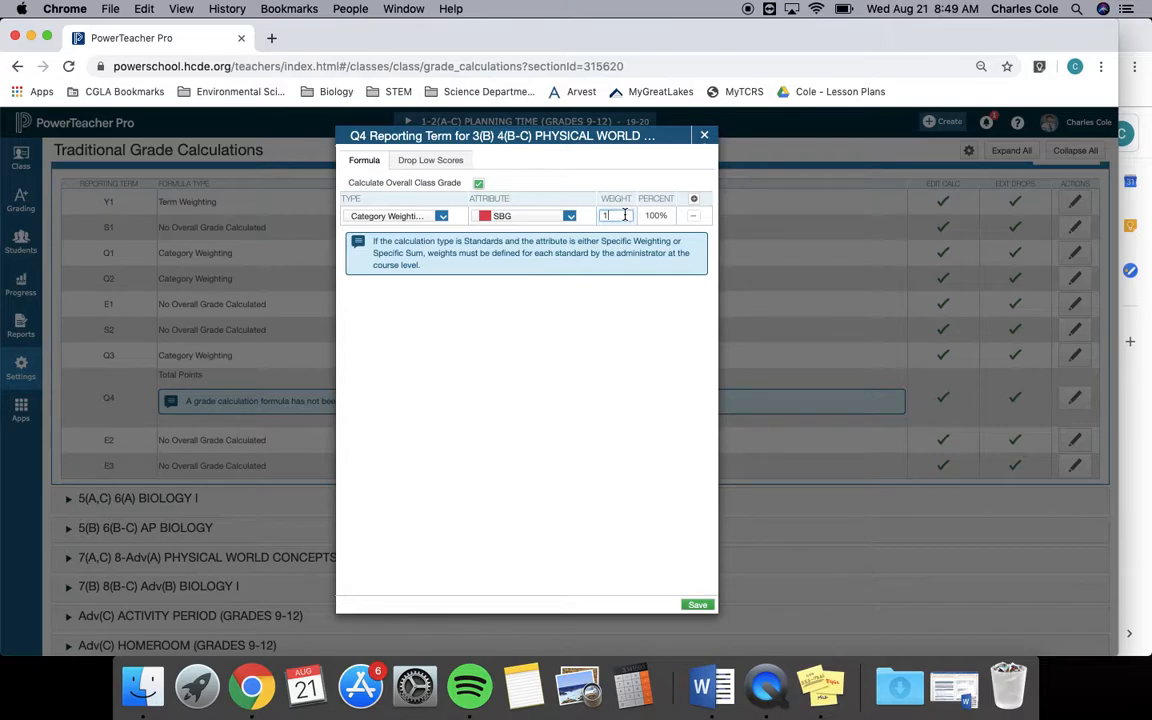
# Add a second Category Weighting row to Q4 for Grit with a weight of 15 and save the formula.
pyautogui.click(693, 198)
pyautogui.click(415, 238)
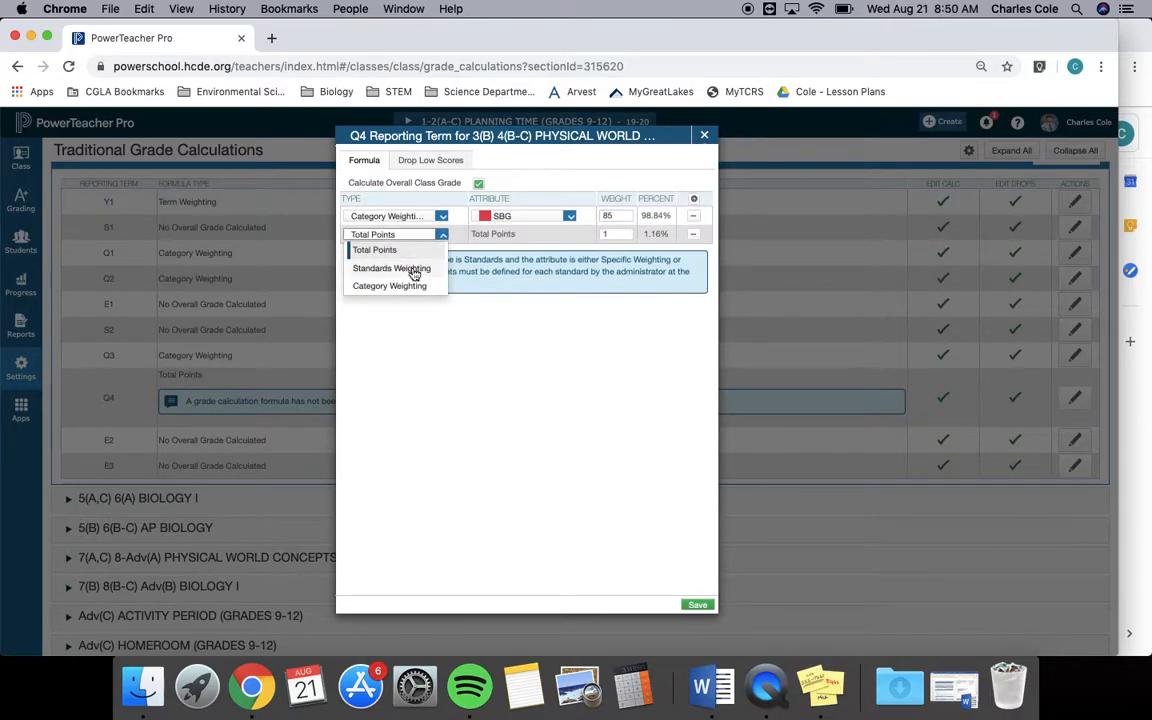
pyautogui.click(411, 285)
pyautogui.click(519, 238)
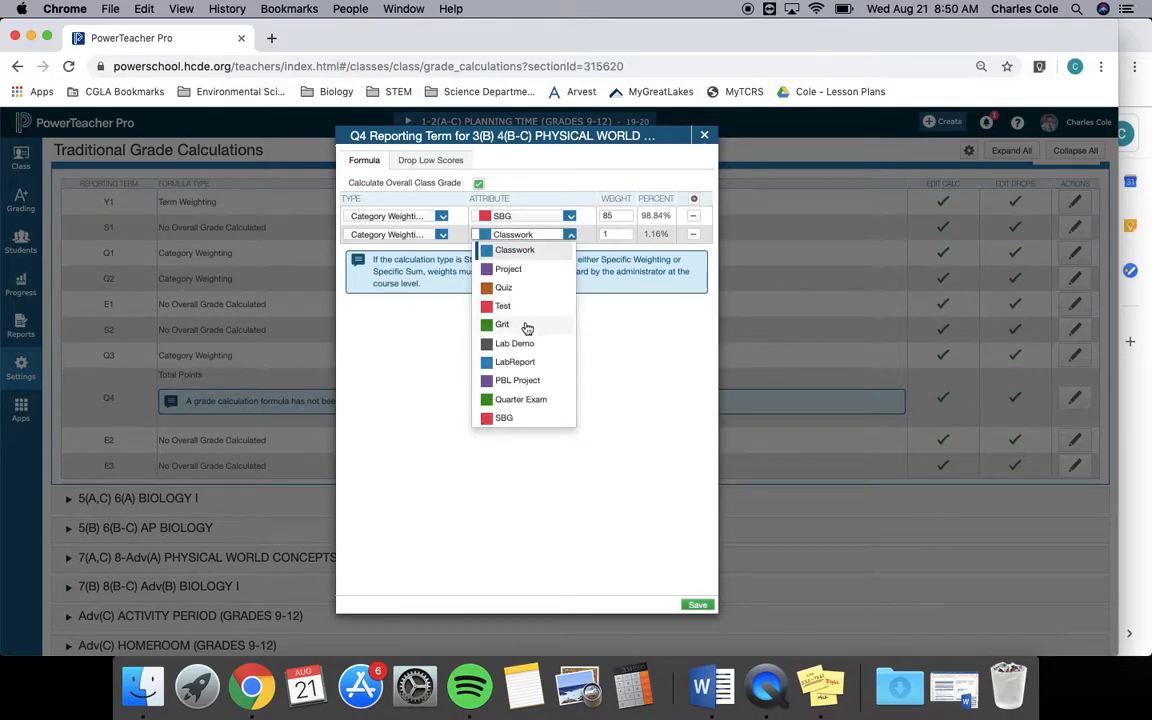
pyautogui.click(510, 322)
pyautogui.click(611, 236)
pyautogui.write('5')
pyautogui.click(698, 606)
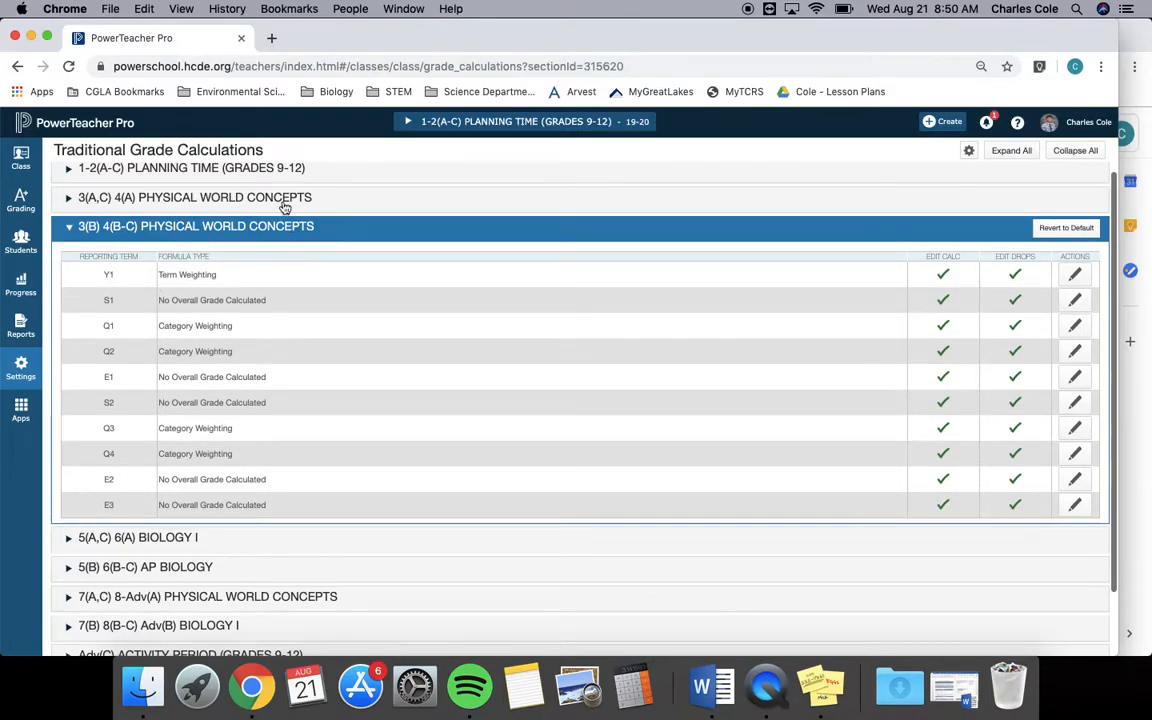
# Start Copy Traditional Grade Calculations and choose to copy terms to another class.
pyautogui.scroll(-2, 394, 379)
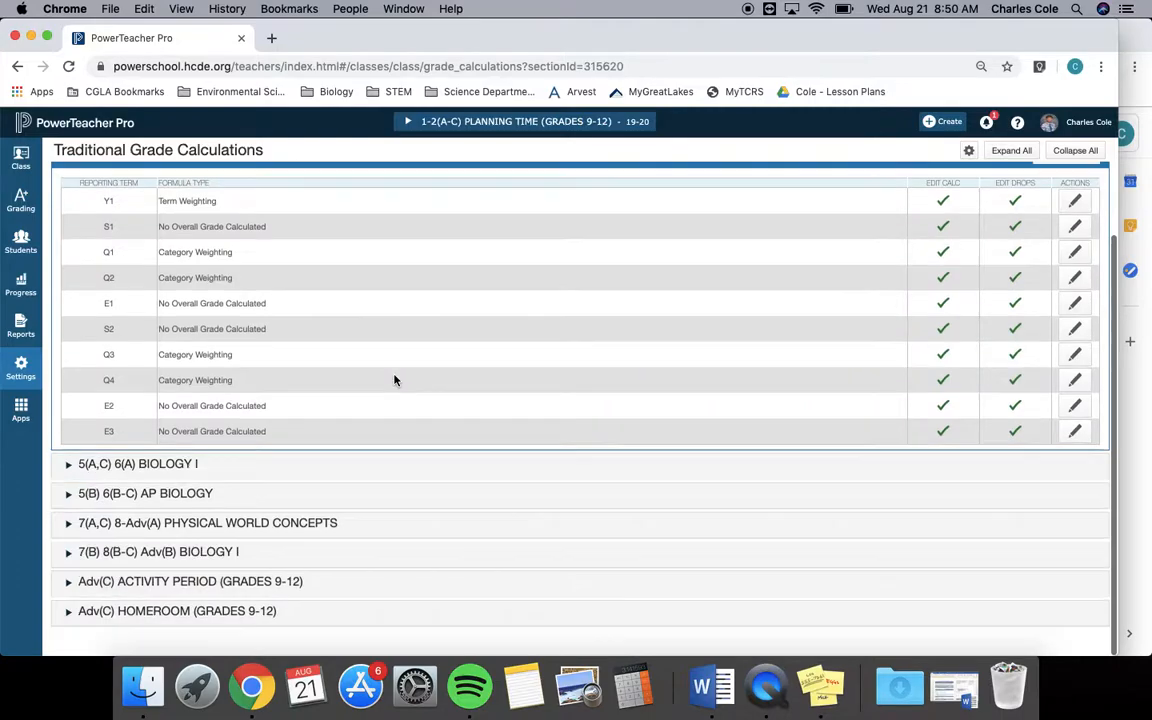
pyautogui.scroll(3, 394, 379)
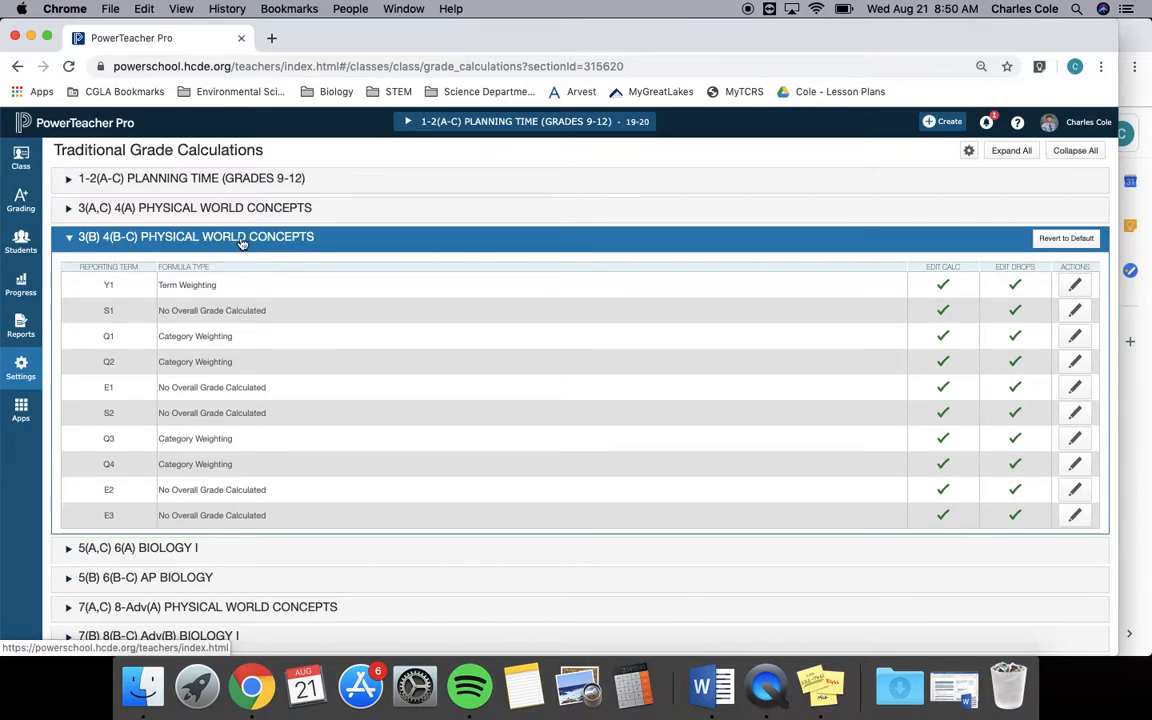
pyautogui.scroll(-1, 241, 243)
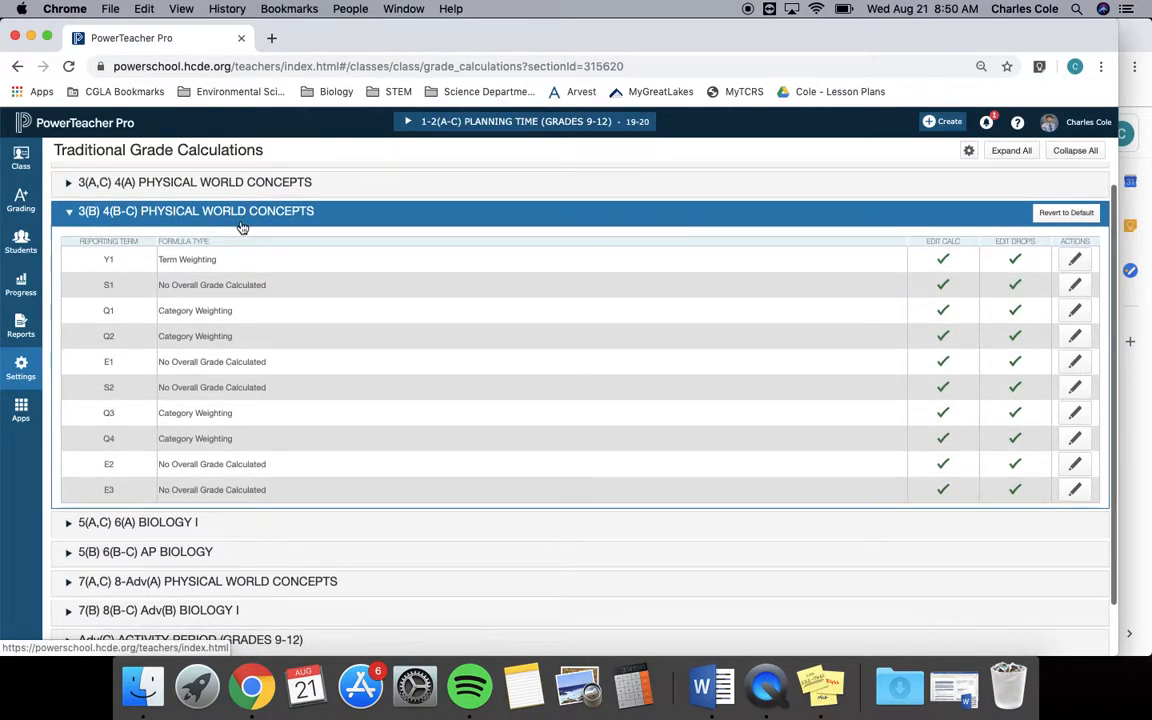
pyautogui.scroll(-1, 241, 228)
pyautogui.scroll(-1, 250, 385)
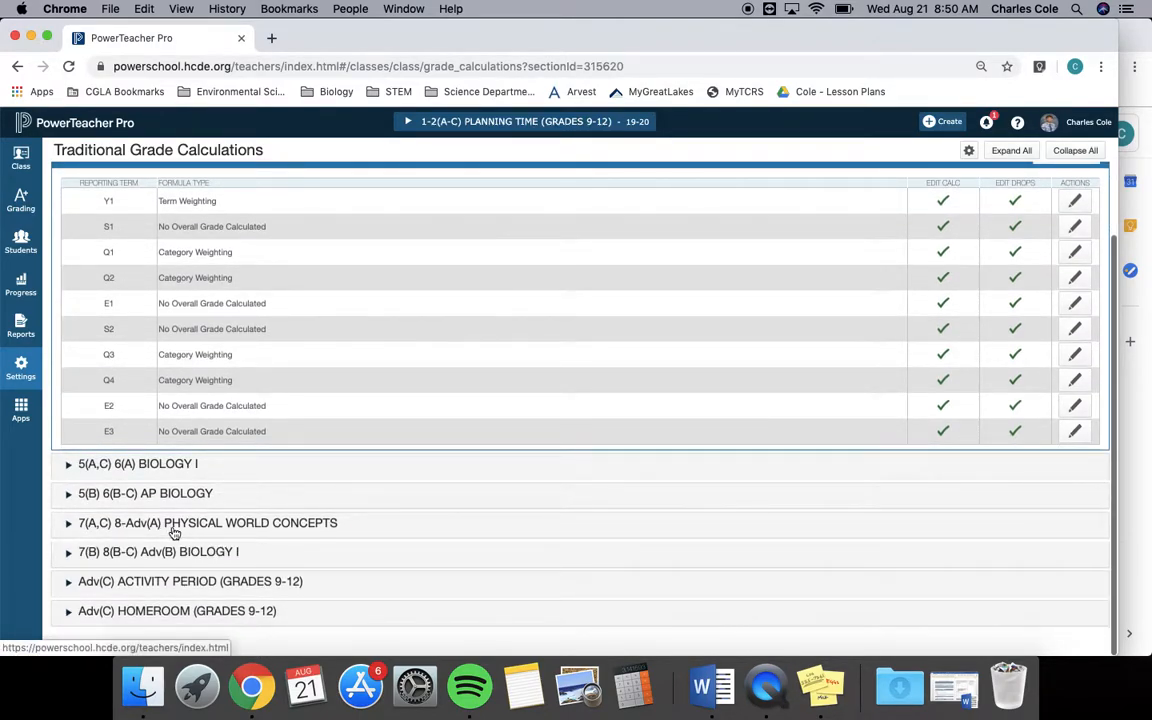
pyautogui.scroll(3, 319, 519)
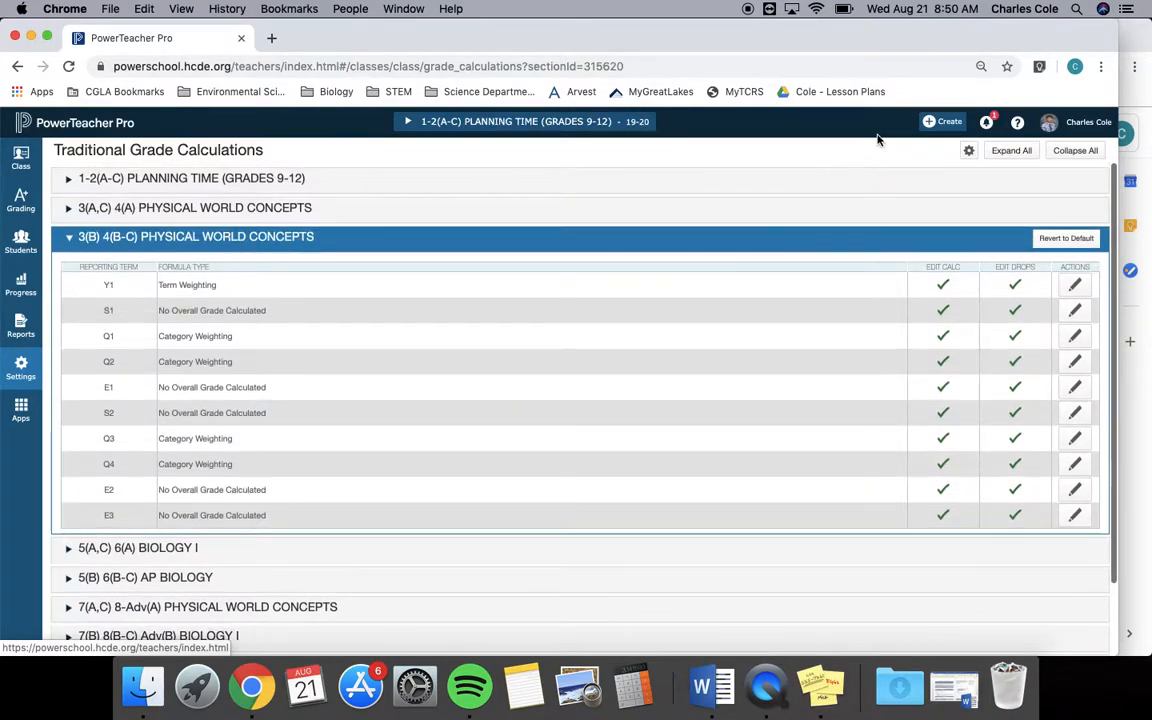
pyautogui.click(969, 152)
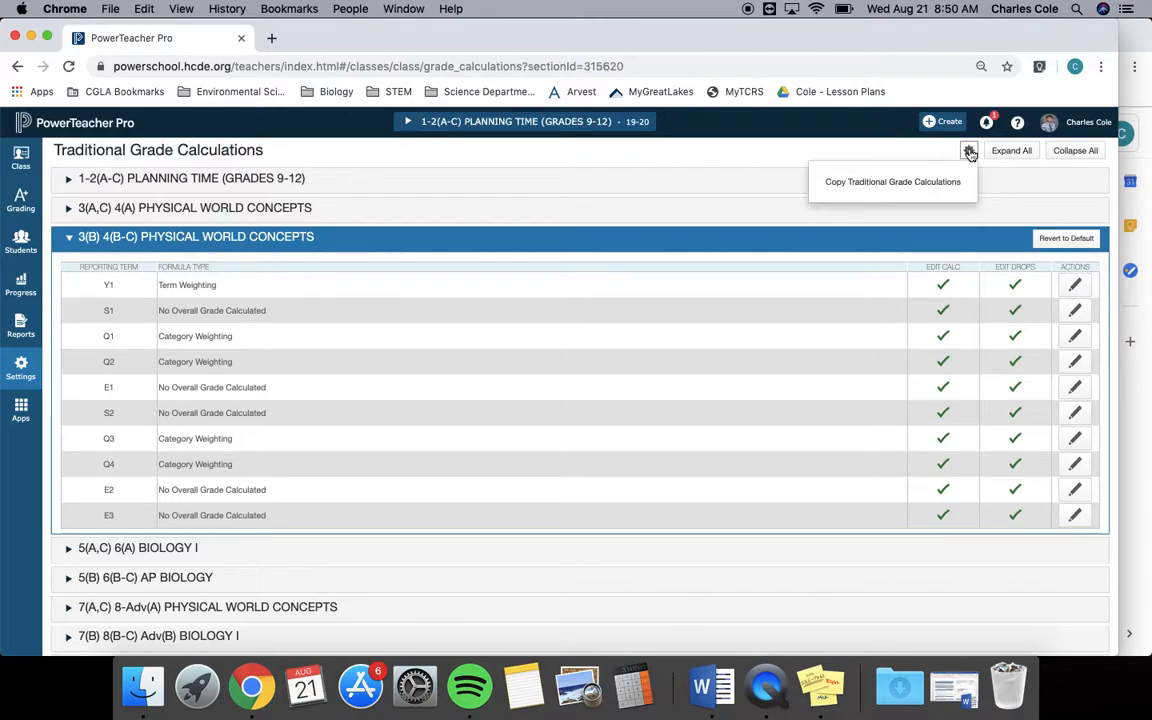
pyautogui.click(900, 184)
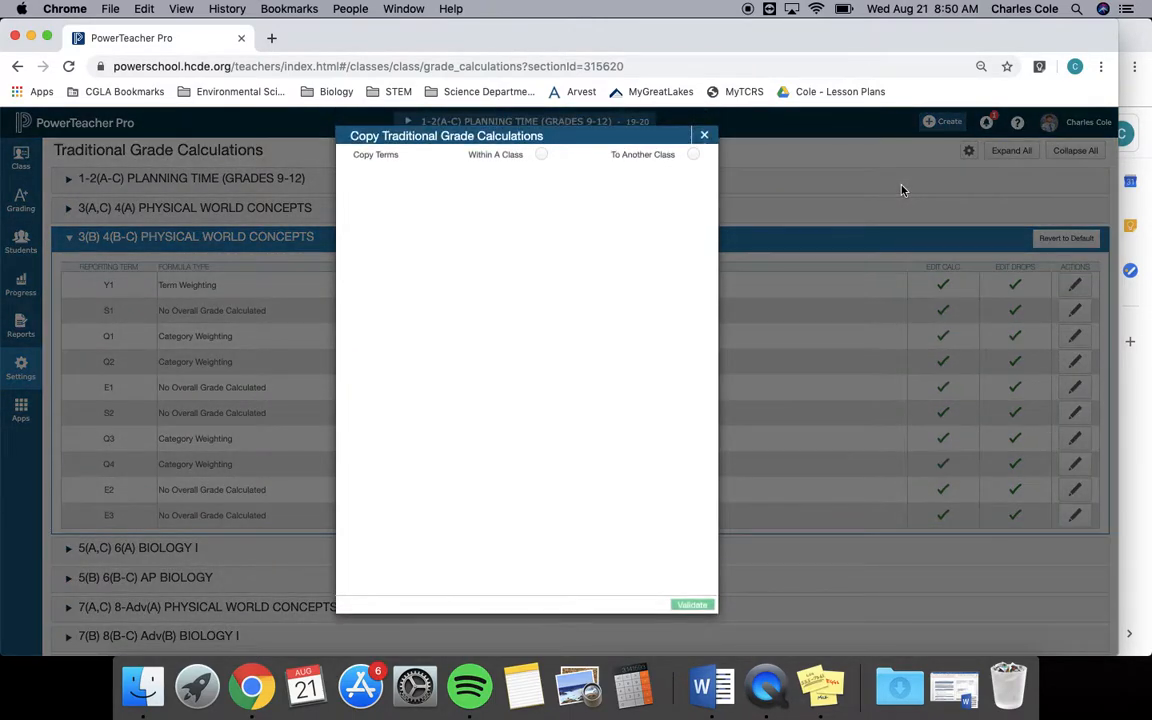
pyautogui.click(694, 156)
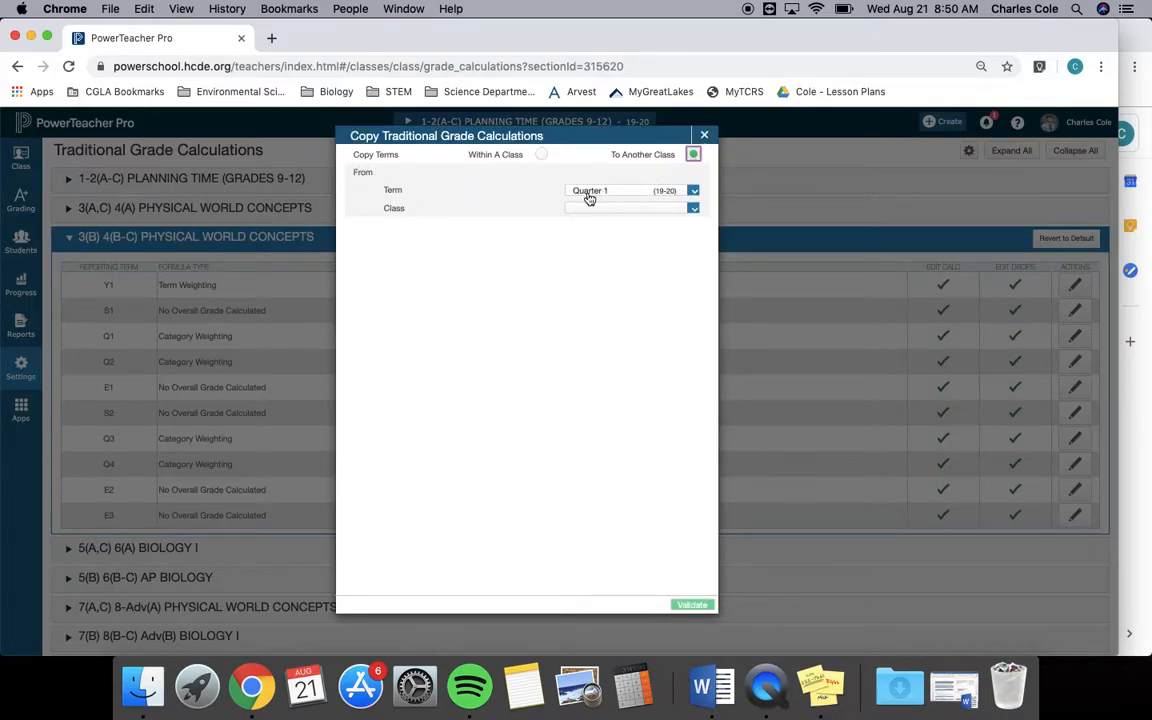
# Set the copy source to the 2019-2020 term and the 3(B) 4(B-C) Physical World Concepts class.
pyautogui.click(694, 194)
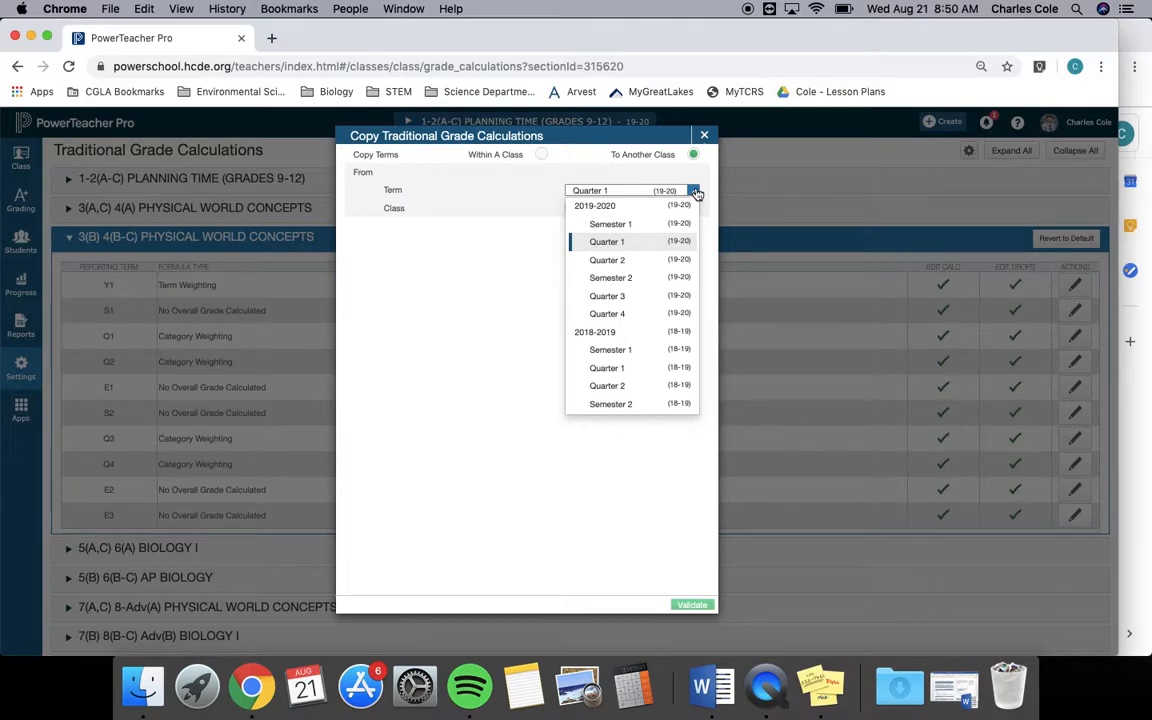
pyautogui.click(610, 206)
pyautogui.click(692, 209)
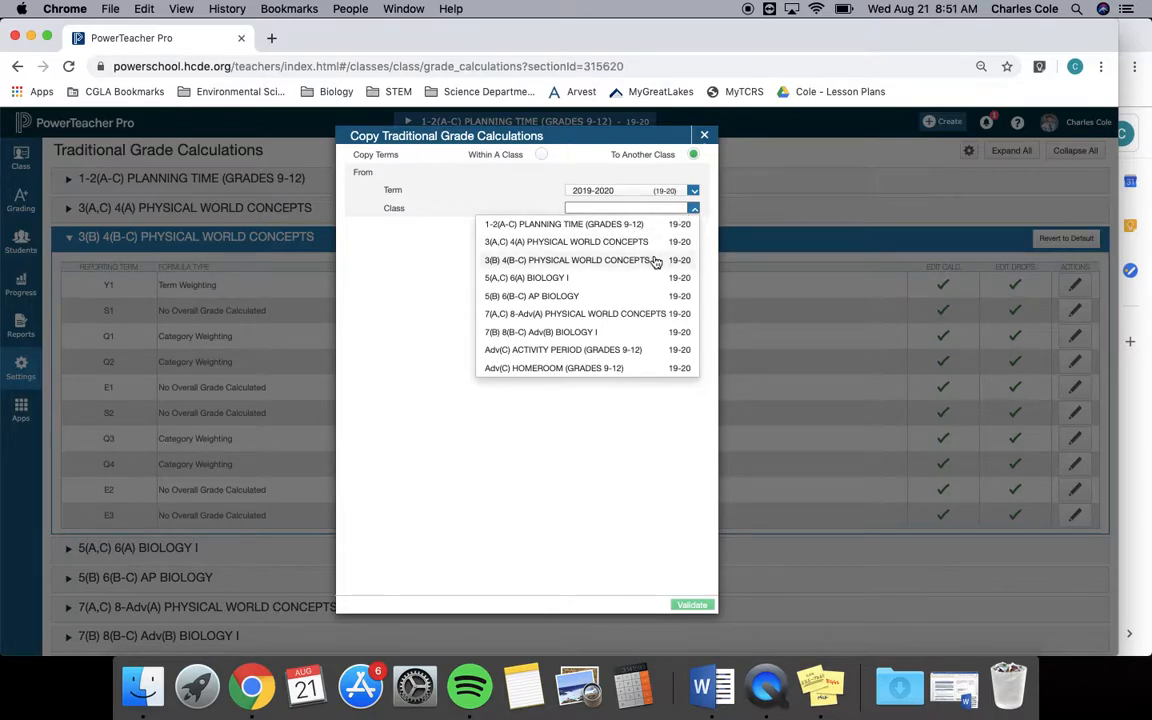
pyautogui.click(648, 262)
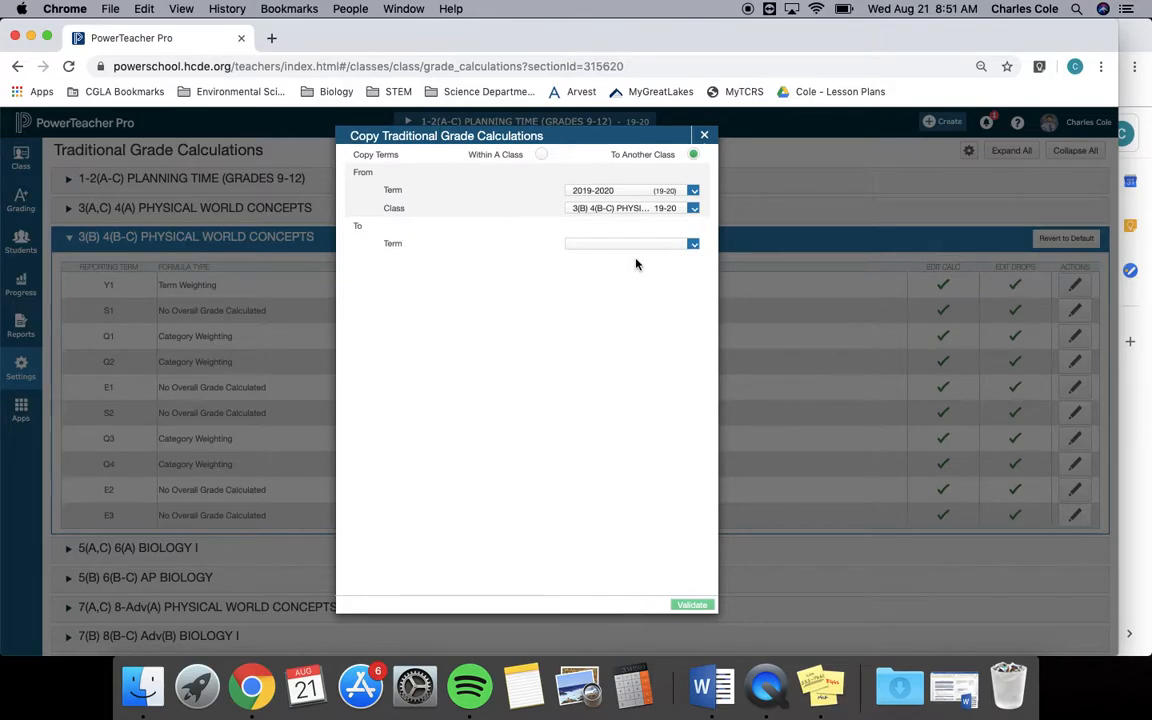
# Choose 7(A,C) 8-Adv(A) Physical World Concepts in 2019-2020 as the destination, then validate and copy the grade calculations.
pyautogui.click(693, 244)
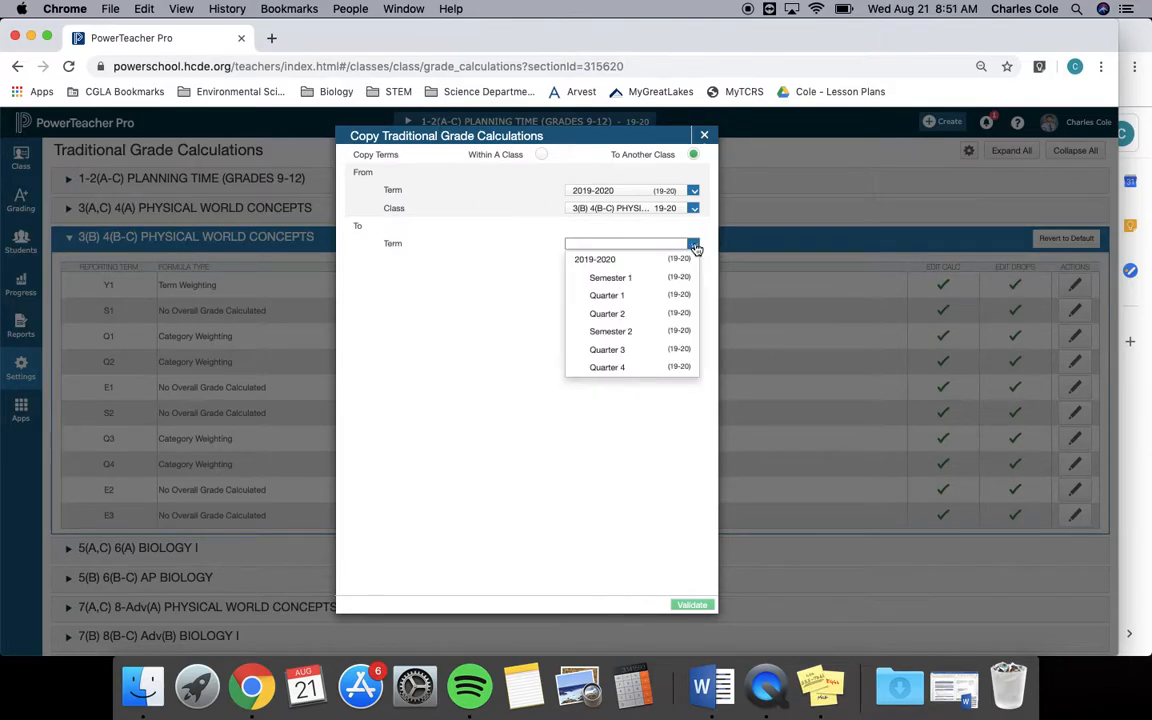
pyautogui.click(633, 262)
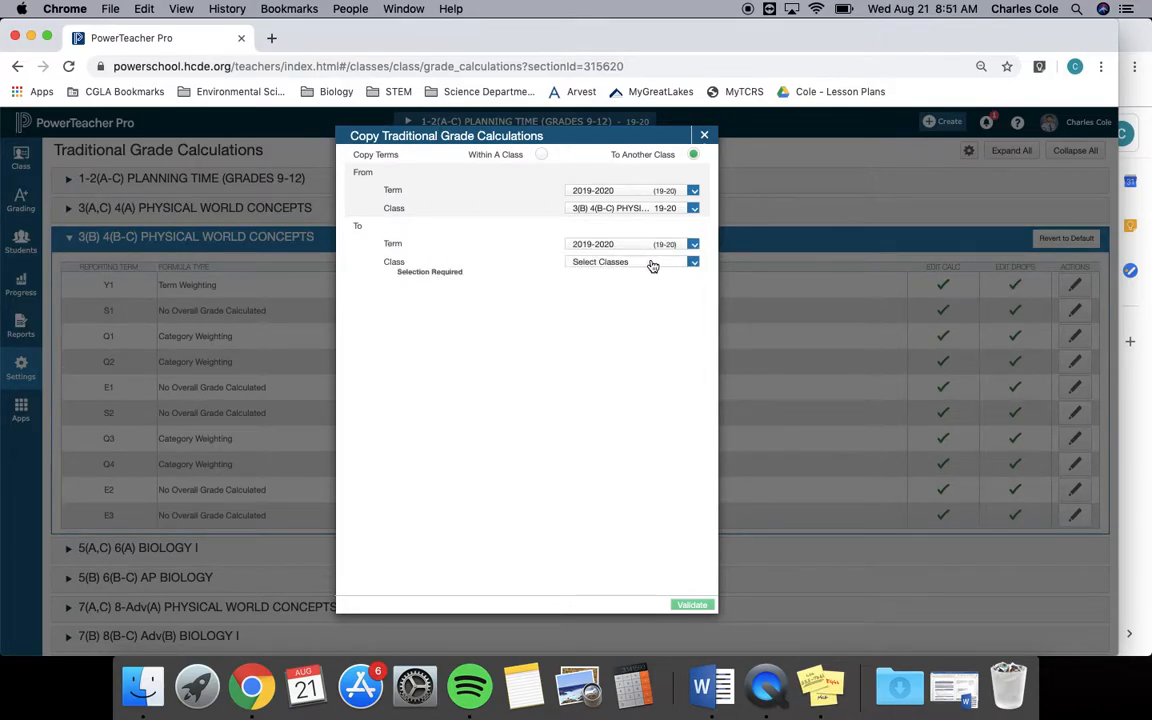
pyautogui.click(694, 264)
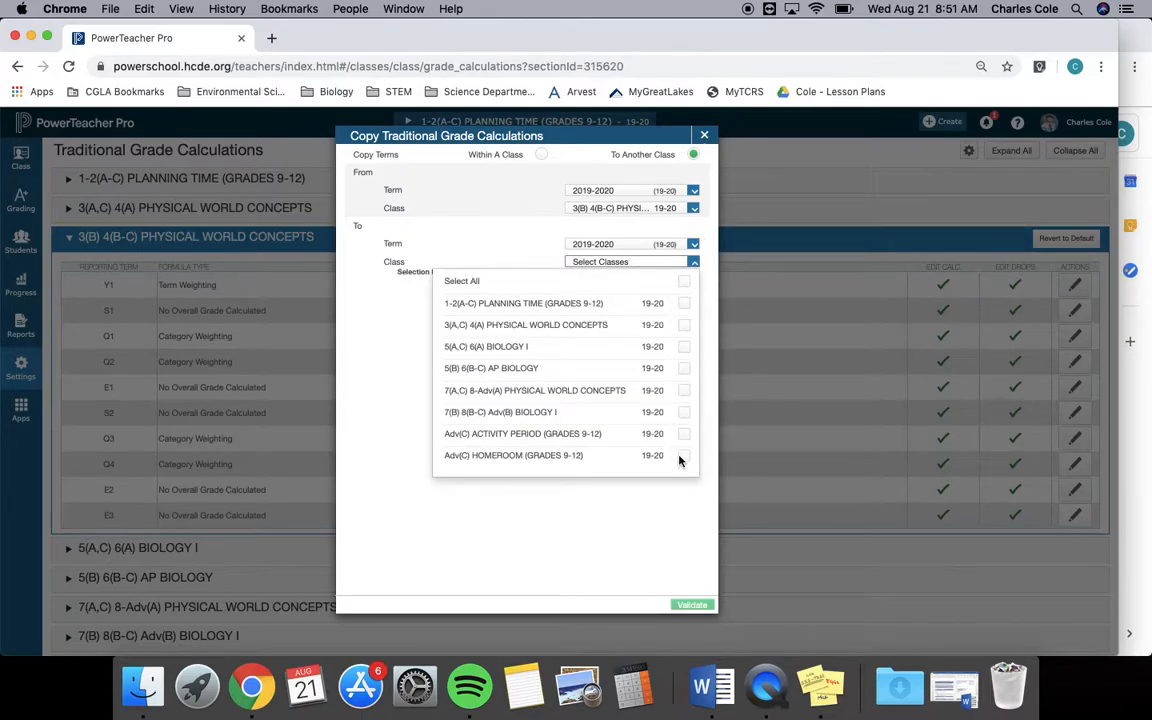
pyautogui.click(684, 391)
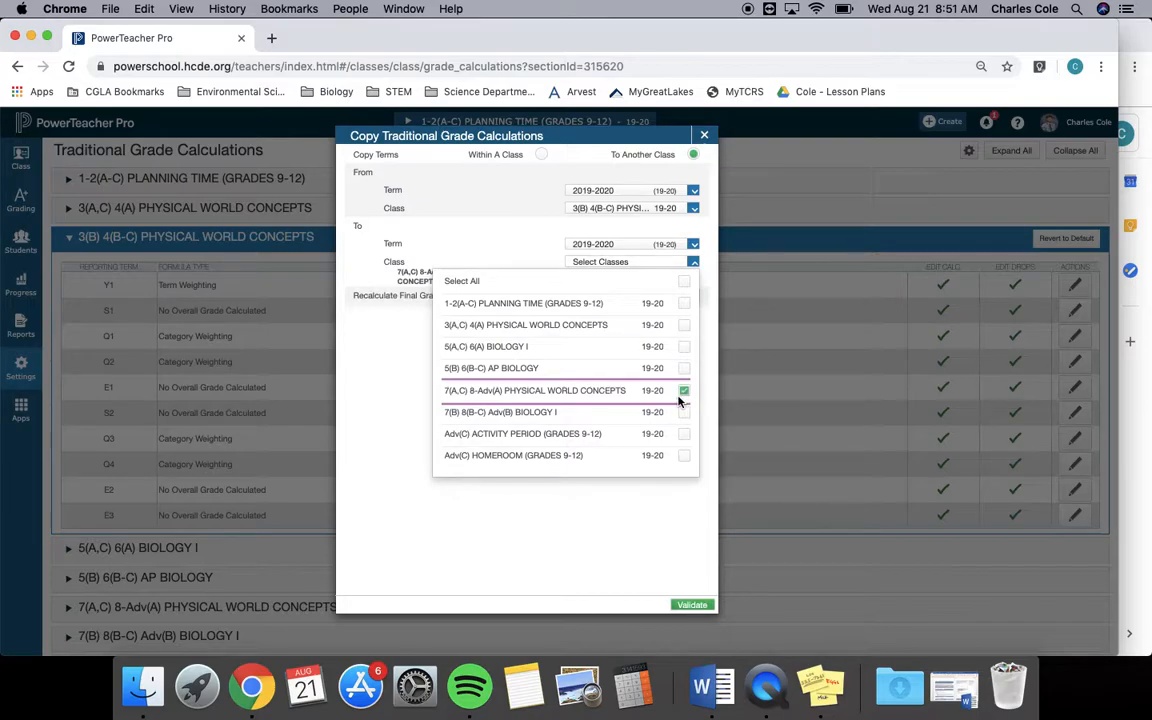
pyautogui.click(691, 605)
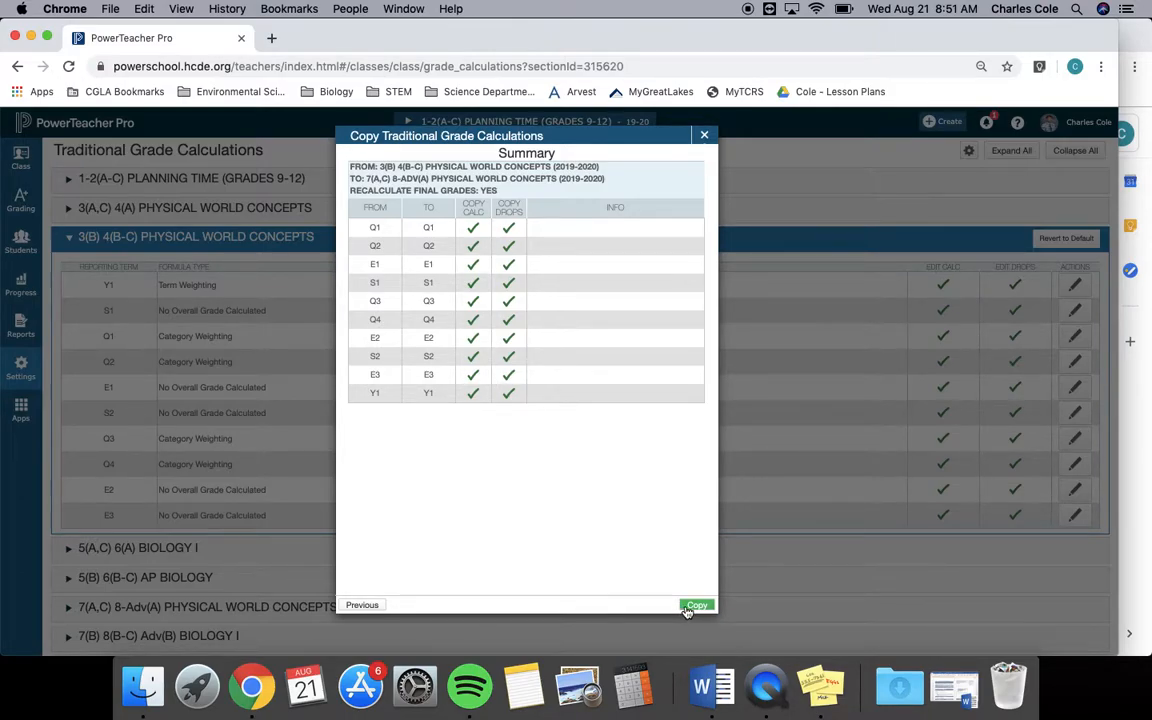
pyautogui.click(688, 610)
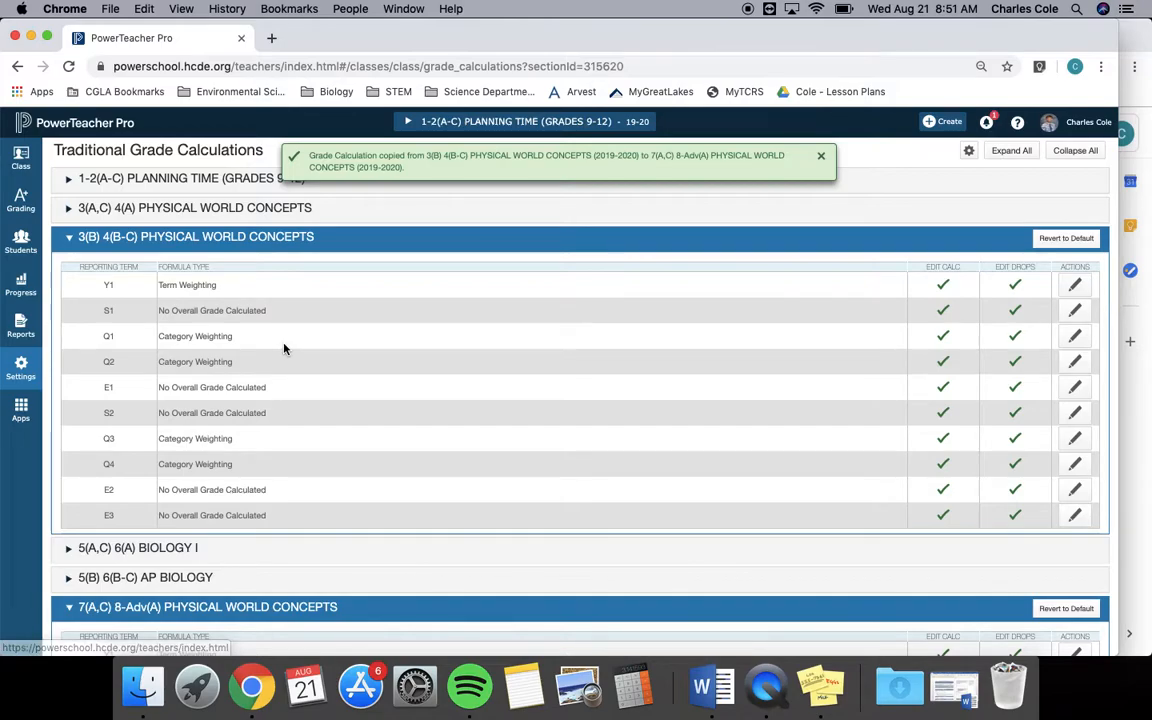
# Review the formula types of 7(A,C) 8-Adv(A) and 3(B) 4(B-C) Physical World Concepts, and expand 3(A,C) 4(A) for comparison.
pyautogui.scroll(-4, 283, 347)
pyautogui.scroll(-2, 283, 347)
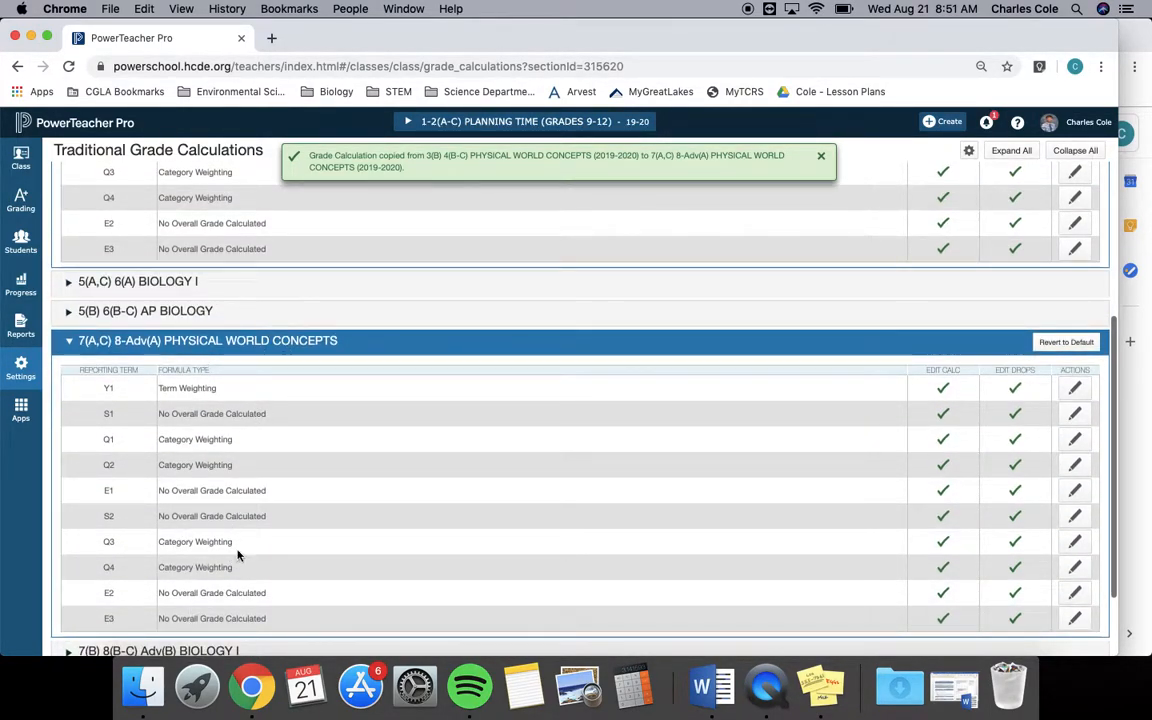
pyautogui.scroll(5, 250, 431)
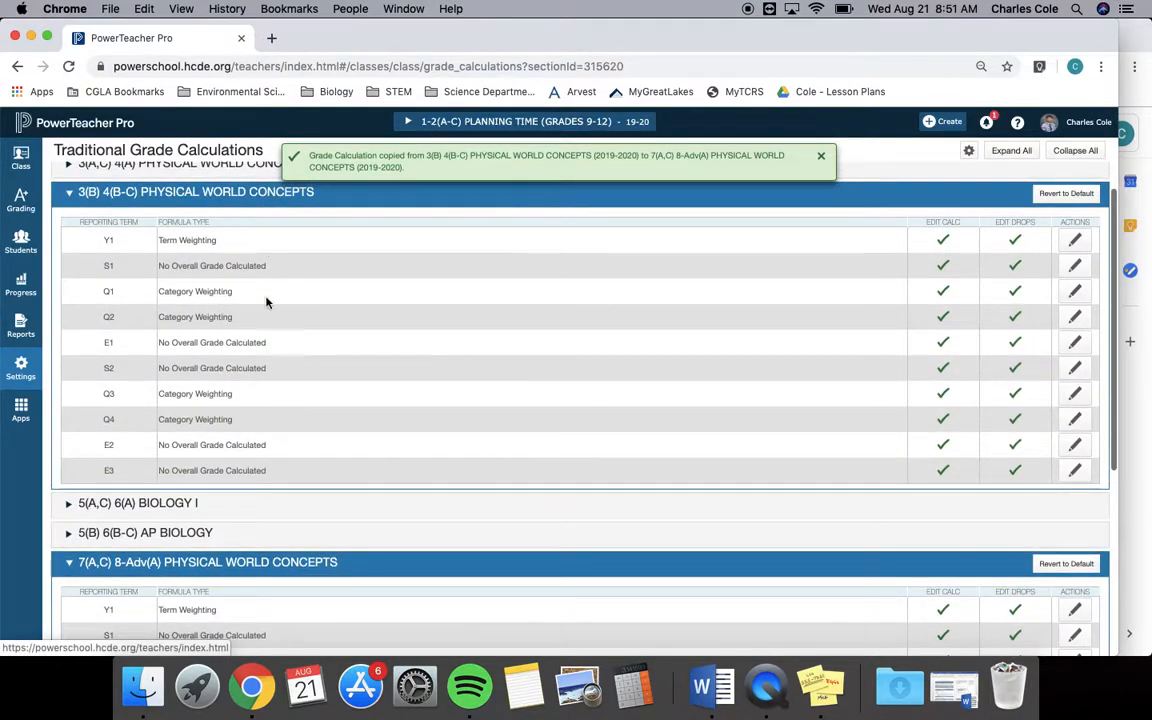
pyautogui.scroll(1, 267, 300)
pyautogui.click(72, 207)
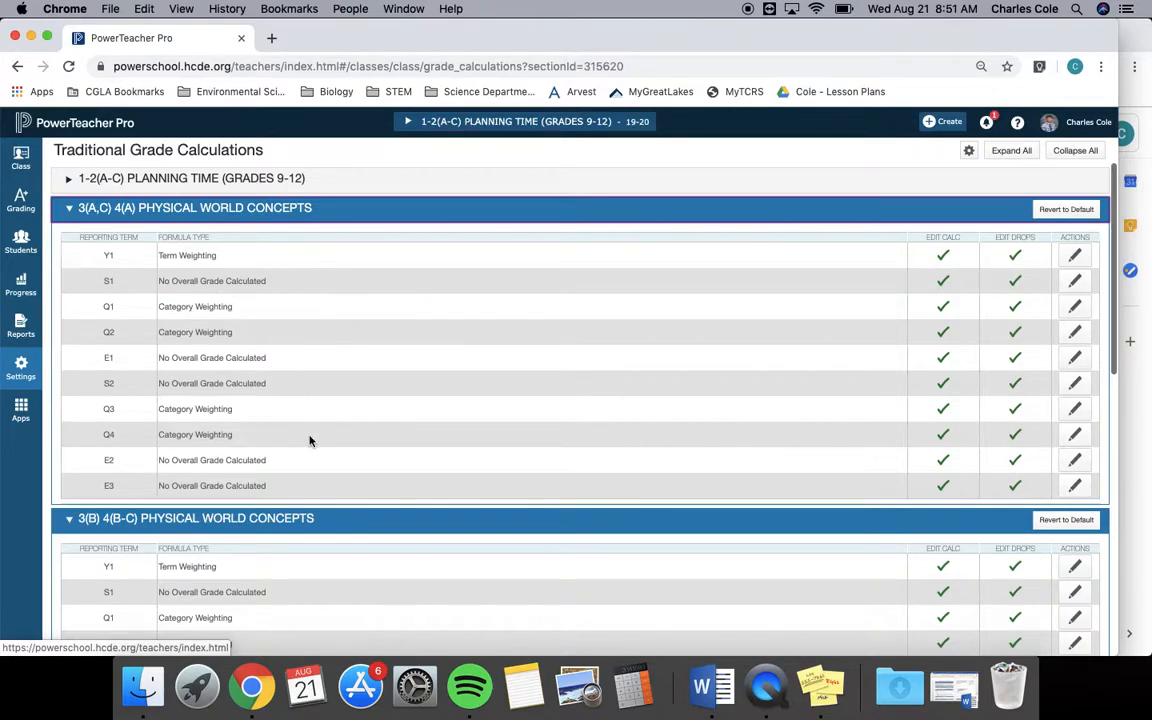
pyautogui.scroll(-10, 310, 441)
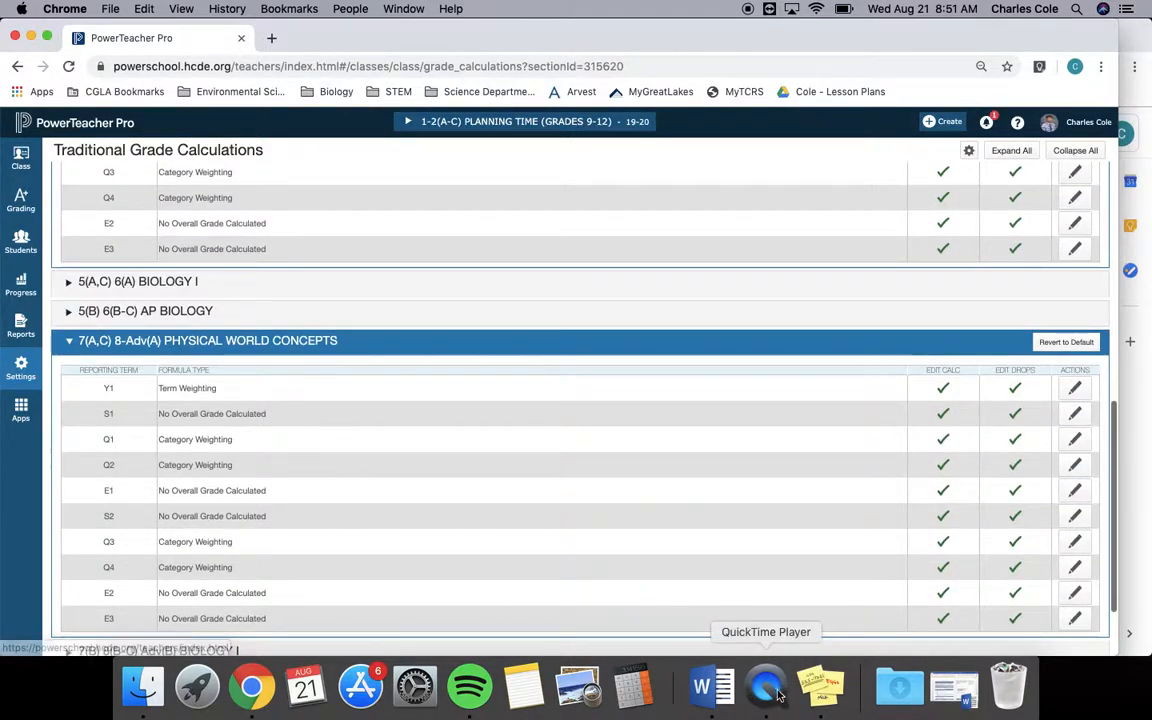
pyautogui.click(781, 690)
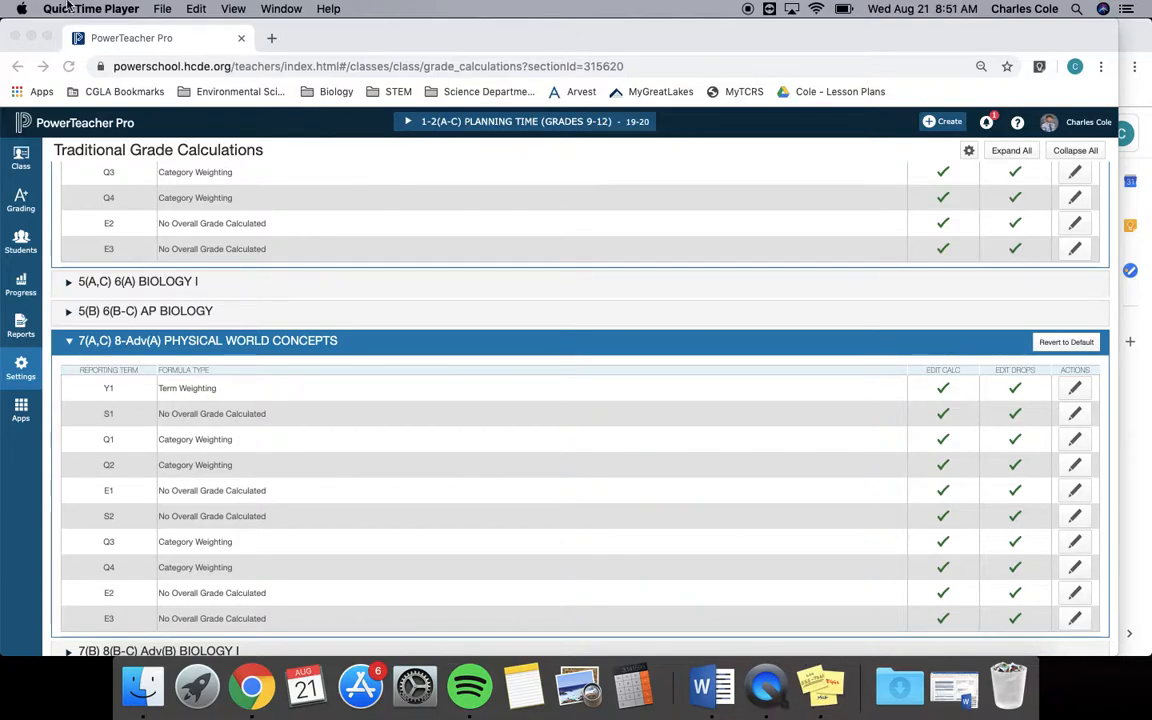